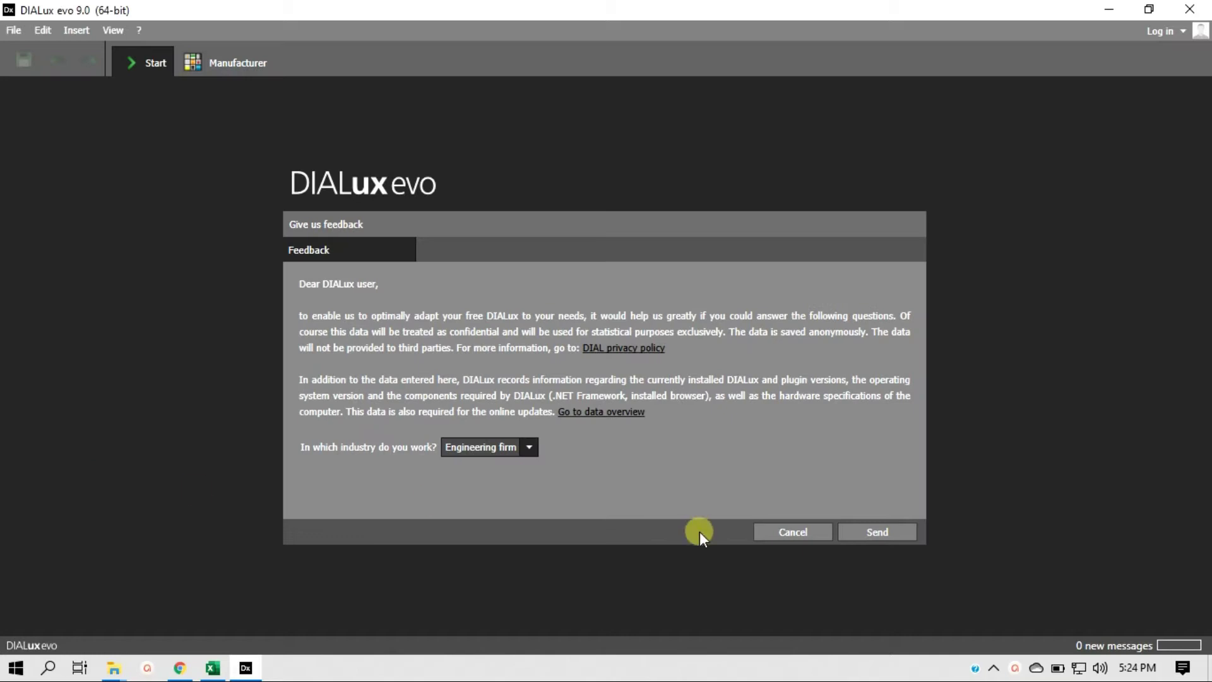
Skip the feedback form and create a room planning project with a freely drawn room, 3 m high with 0.150 m thick walls.
left_click(805, 528)
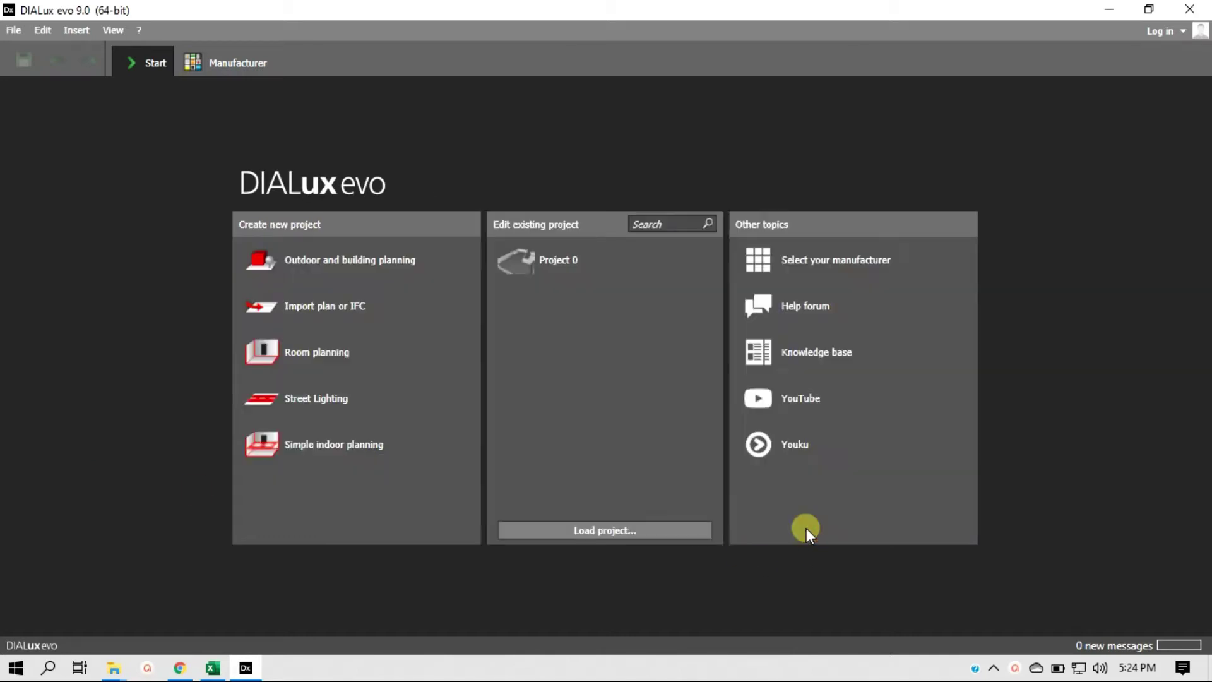
left_click(301, 354)
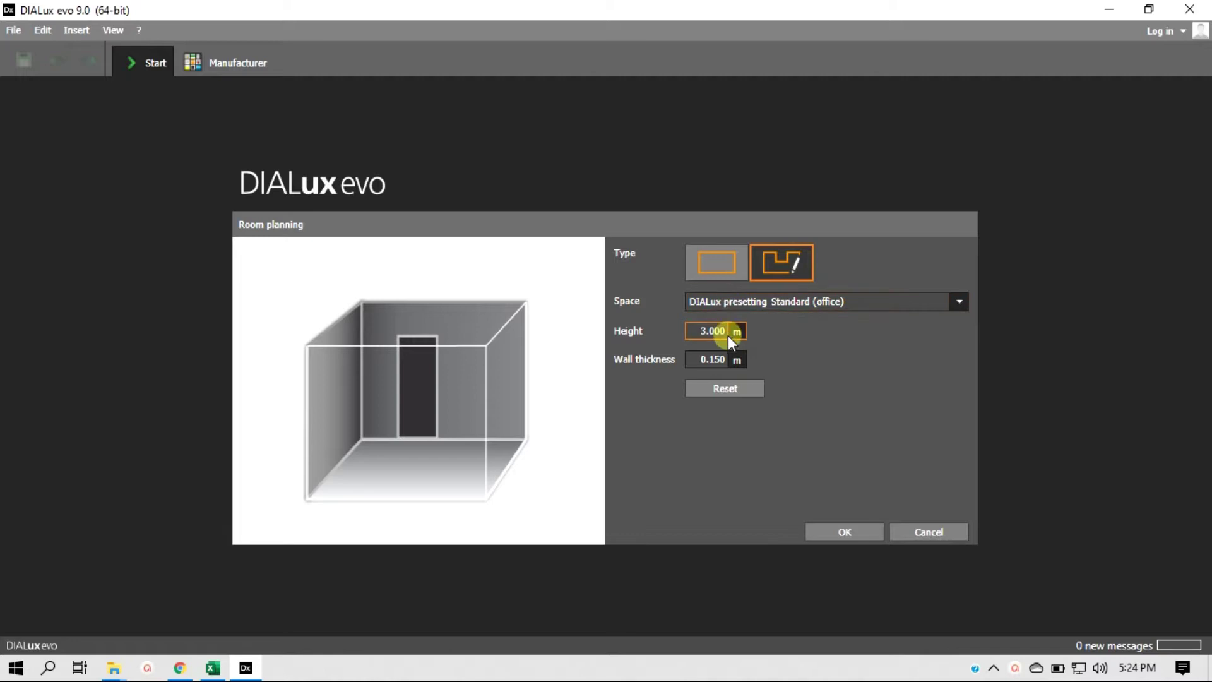
left_click(842, 529)
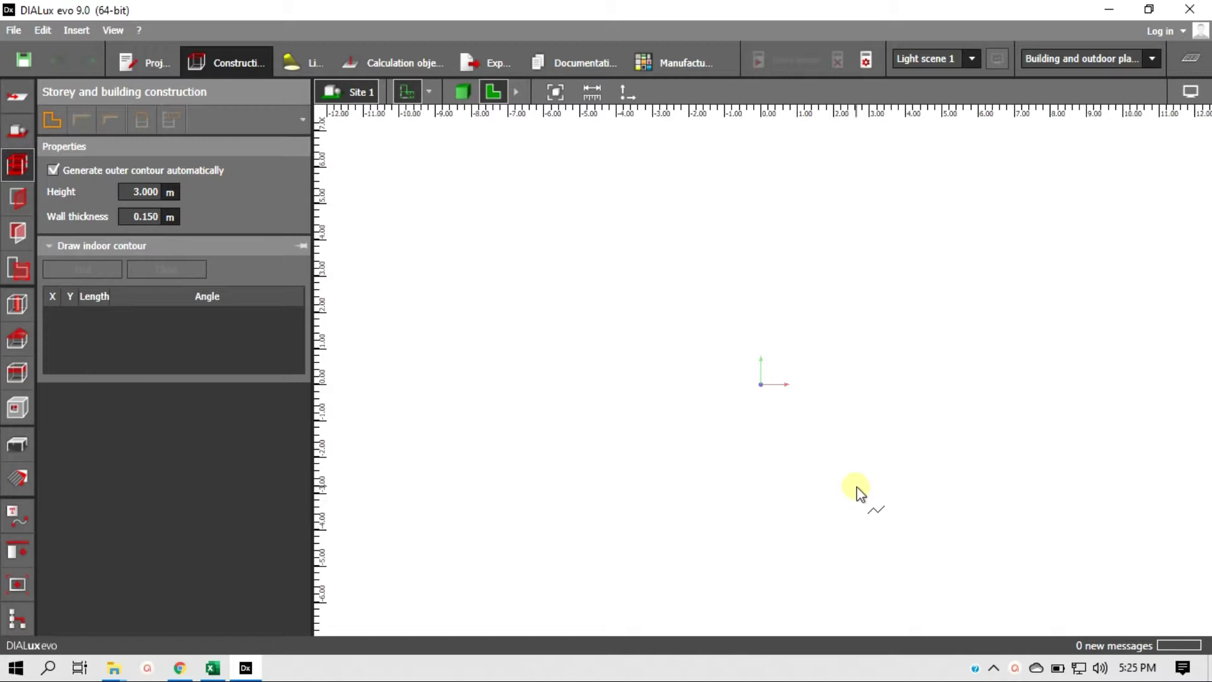
Name the project "Training Session (Part 1)" in the project information.
left_click(151, 62)
left_click(494, 123)
type("tRAININ")
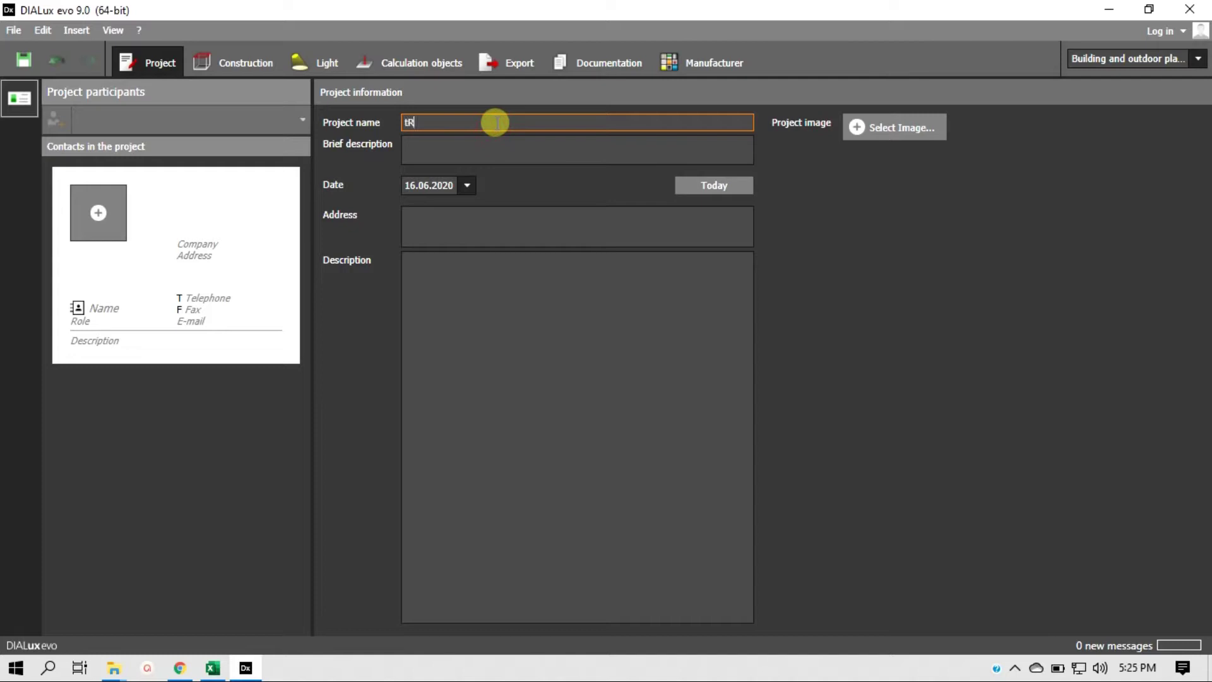
key("BackSpace")
key("BackSpace")
key("BackSpace")
key("BackSpace")
key("BackSpace")
key("BackSpace")
key("BackSpace")
type("Training Session")
type("()")
key("Left")
type("Part 1")
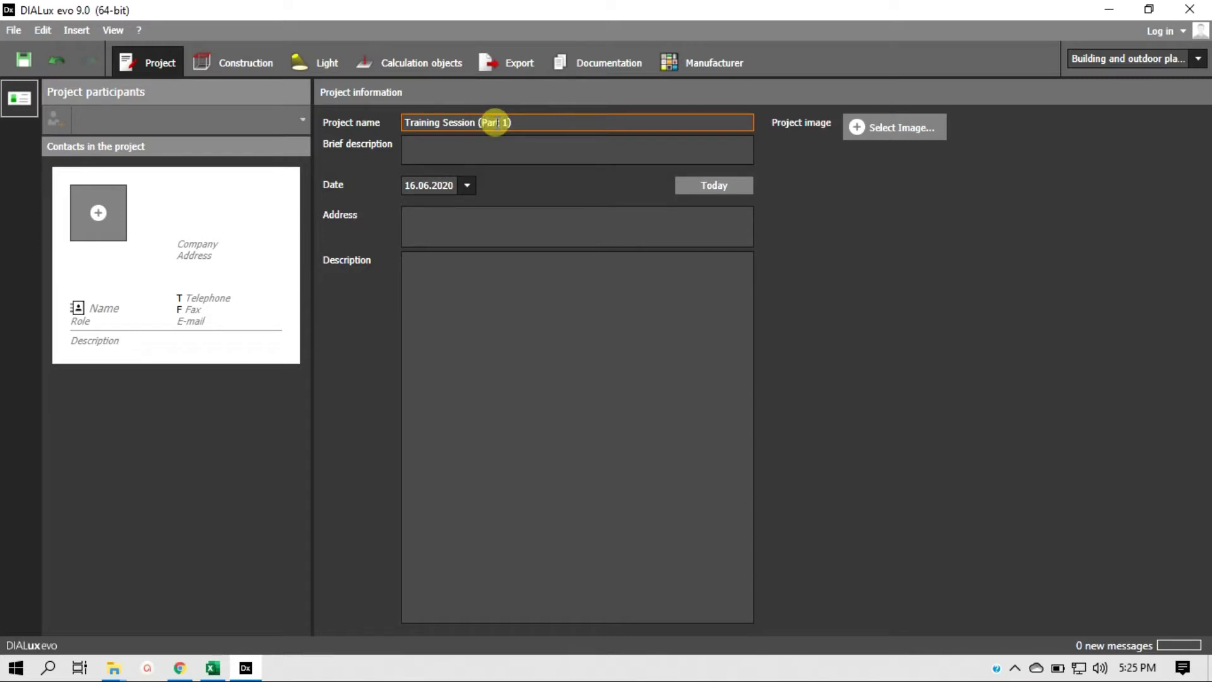
key("Tab")
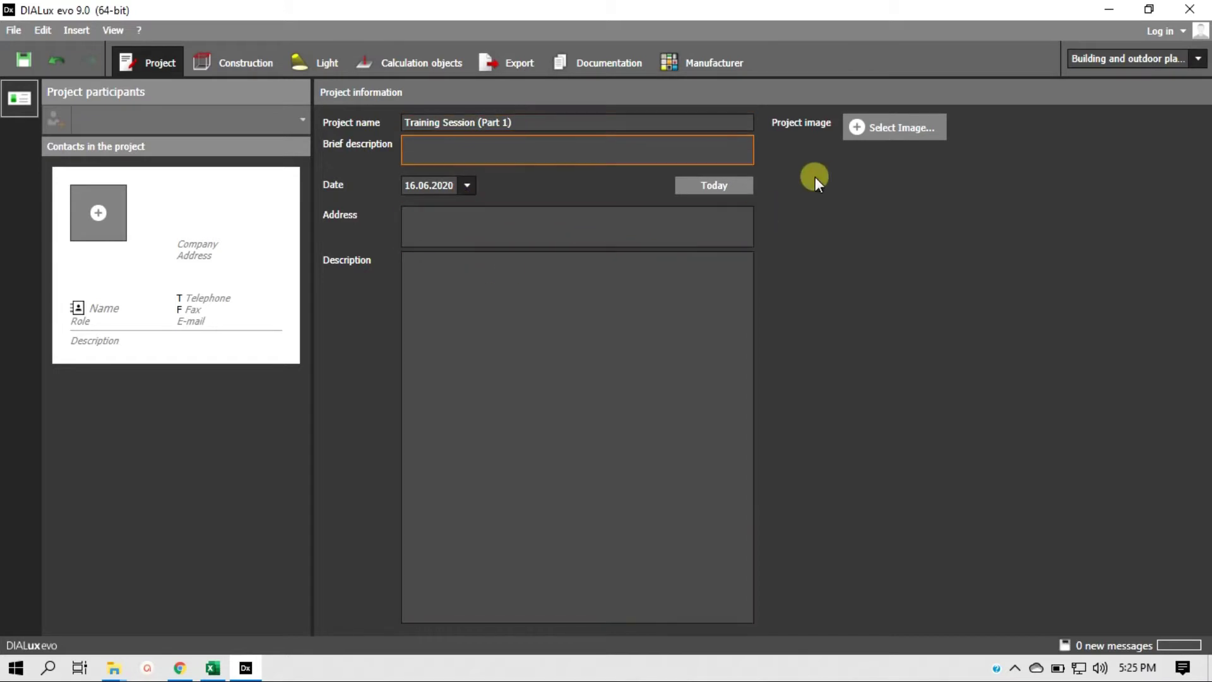
Draw a new rectangular room 15 m long and 5 m wide with its first corner at the origin, and close the polygon.
left_click(241, 61)
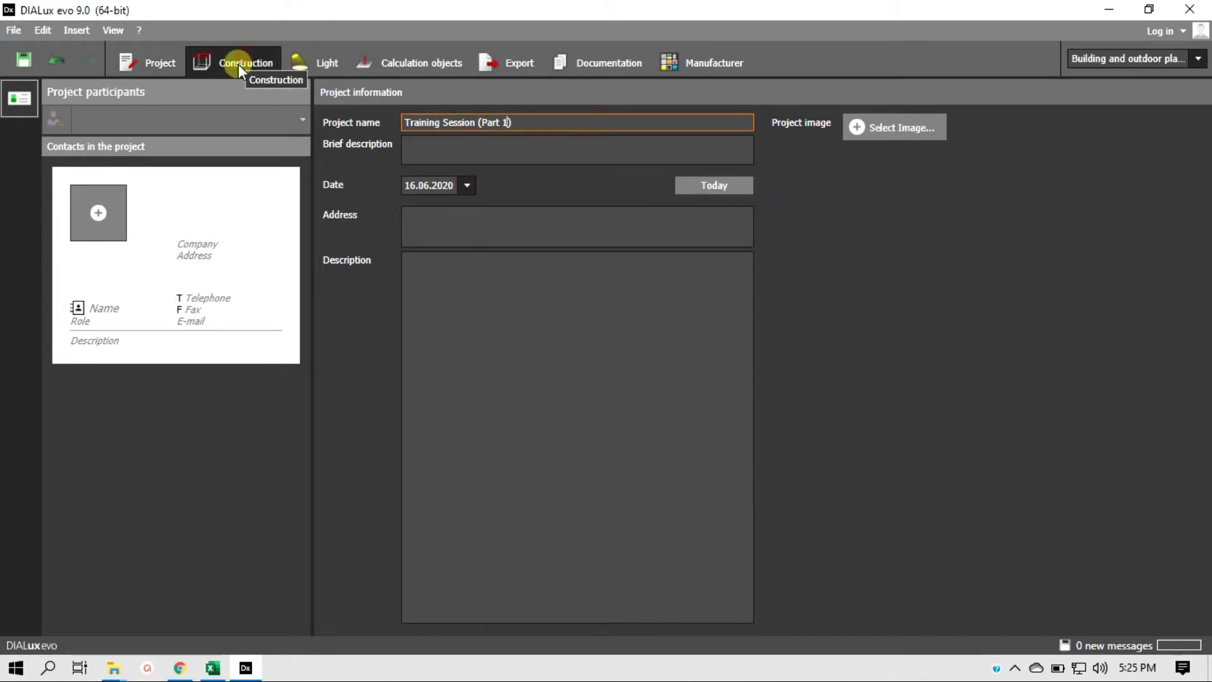
left_click(135, 59)
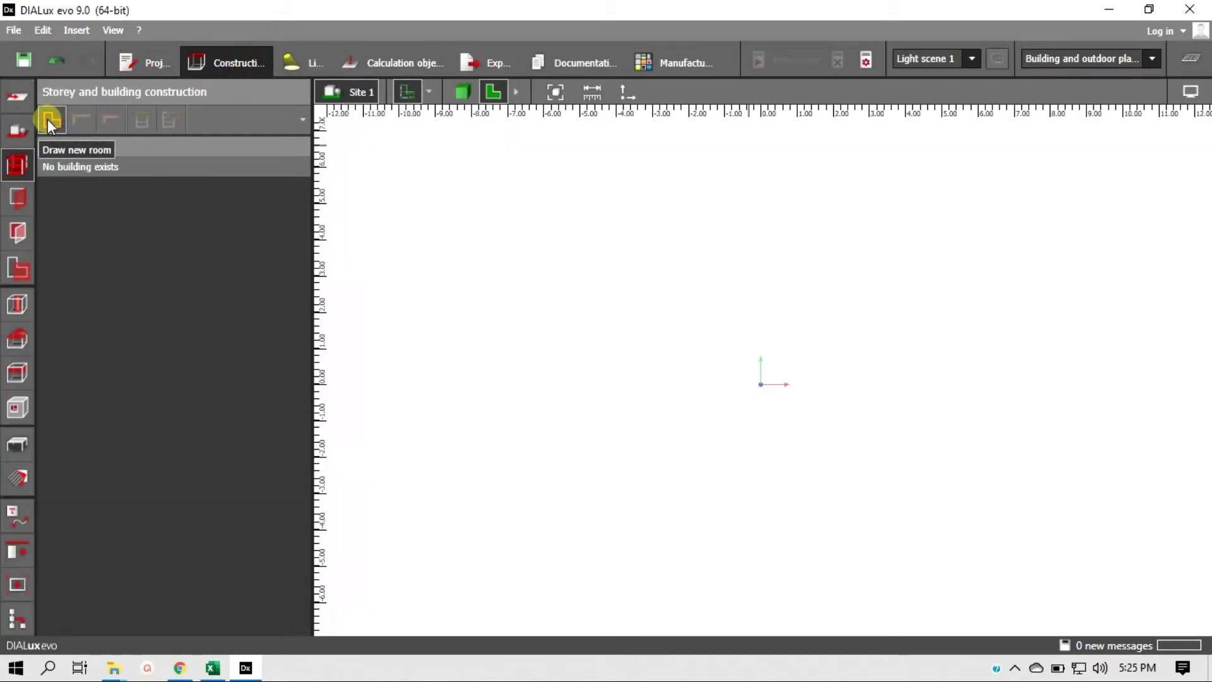
left_click(50, 120)
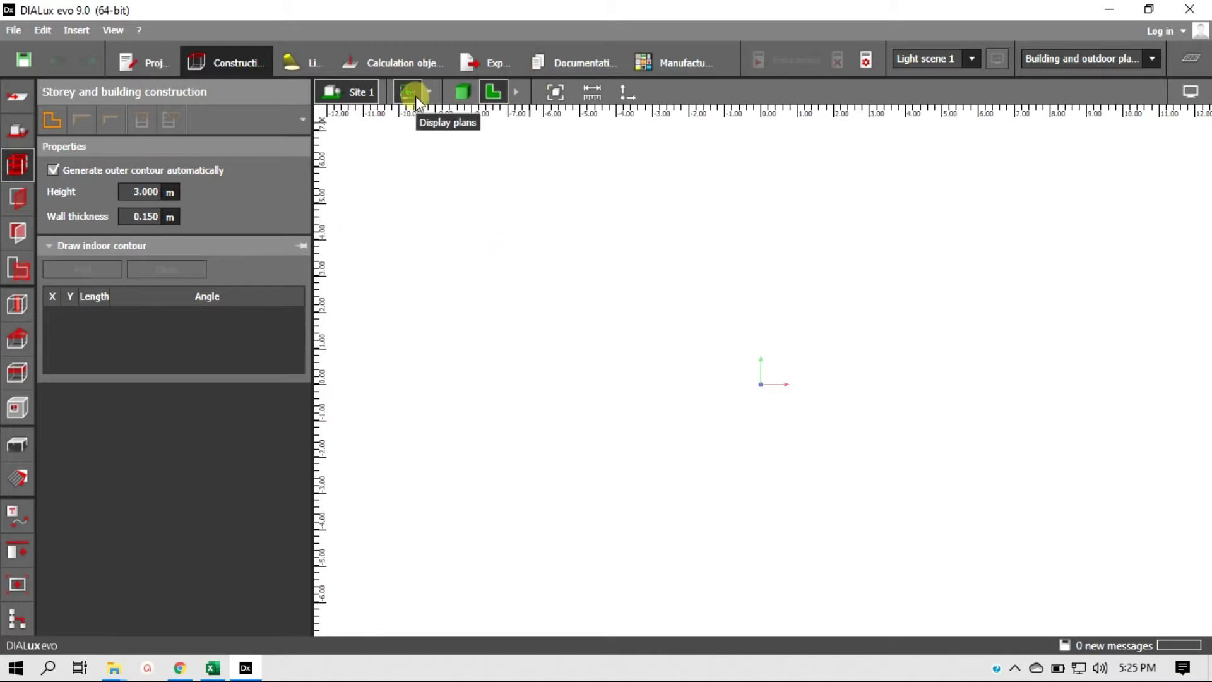
left_click(518, 93)
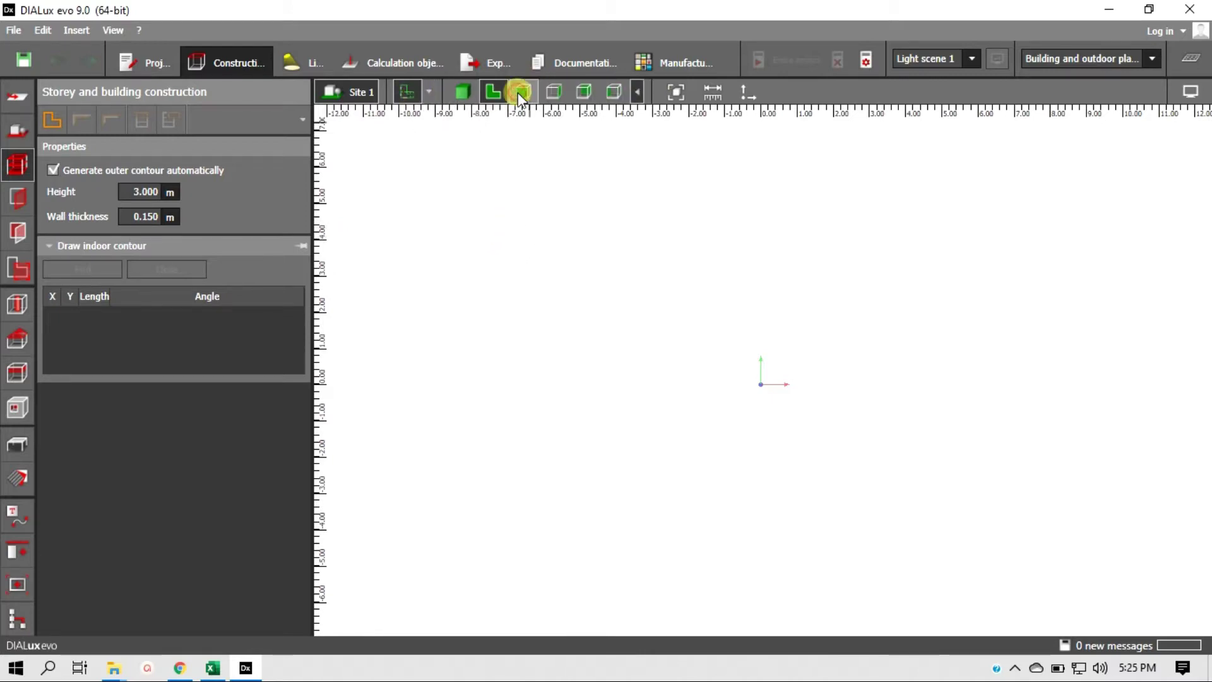
left_click(430, 91)
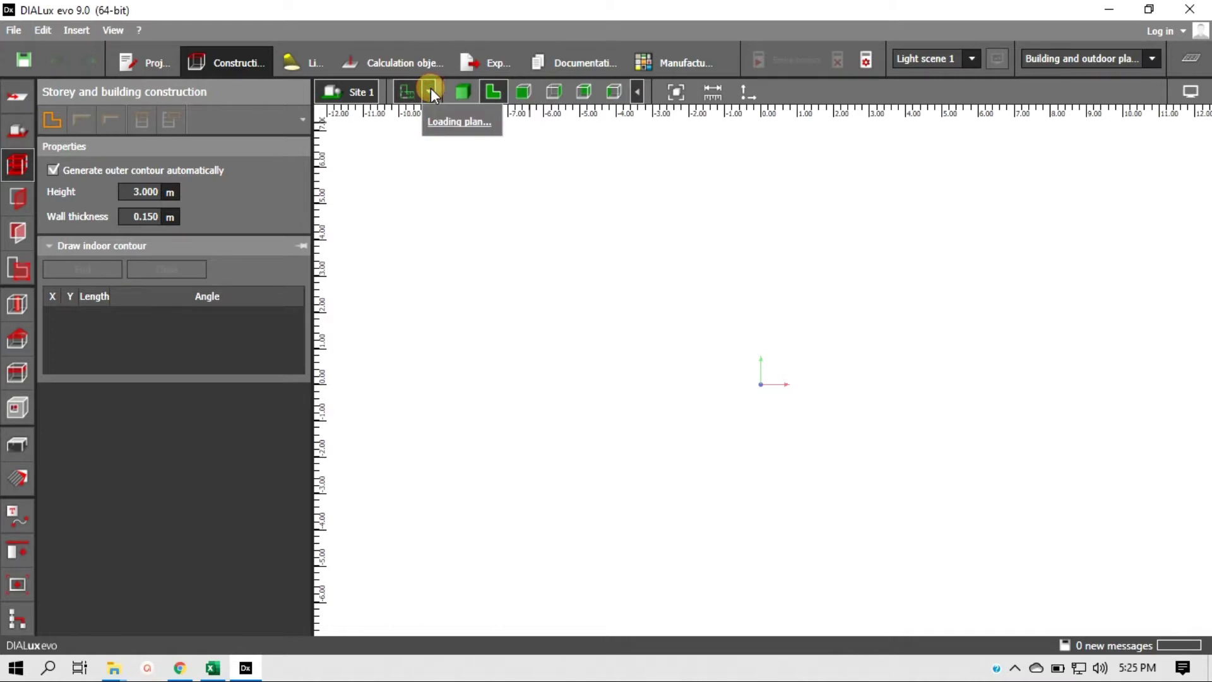
left_click(432, 94)
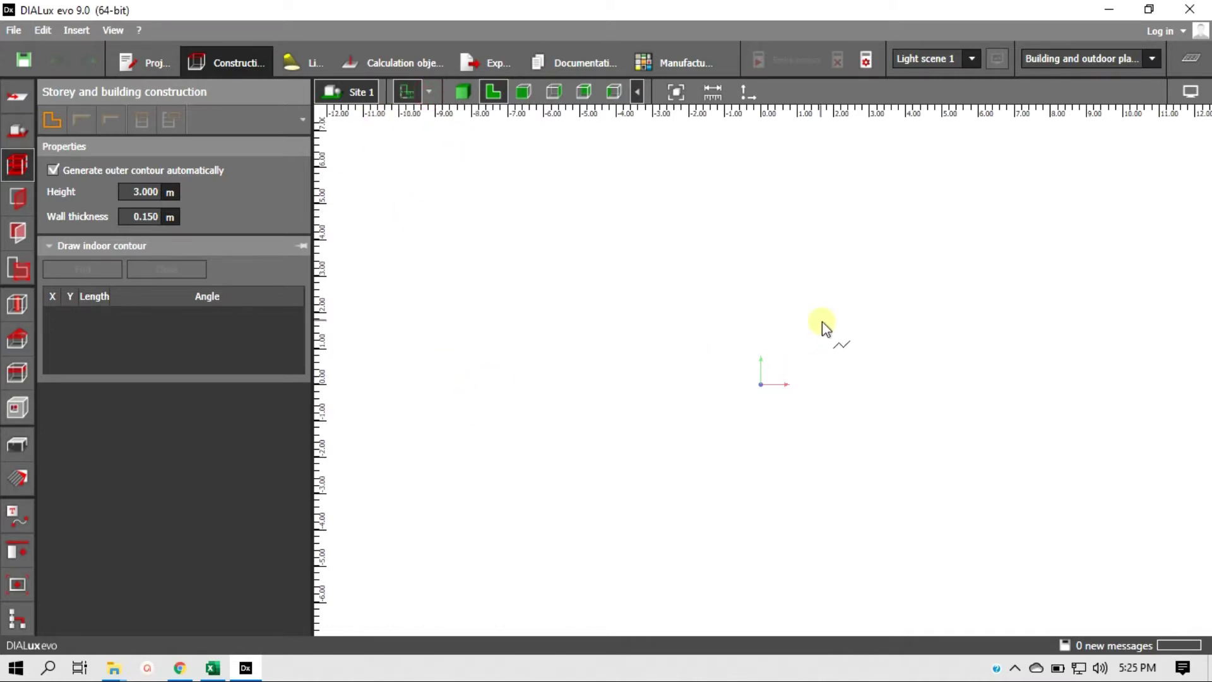
right_click_drag(872, 303, 615, 371)
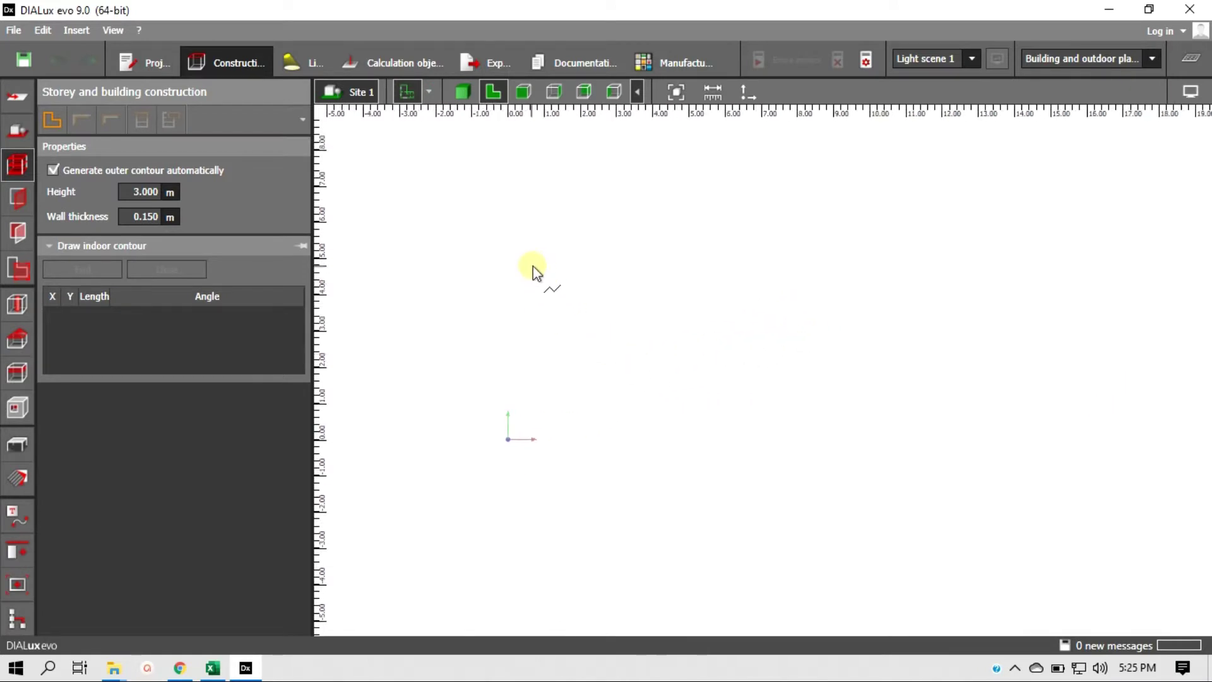
left_click(510, 438)
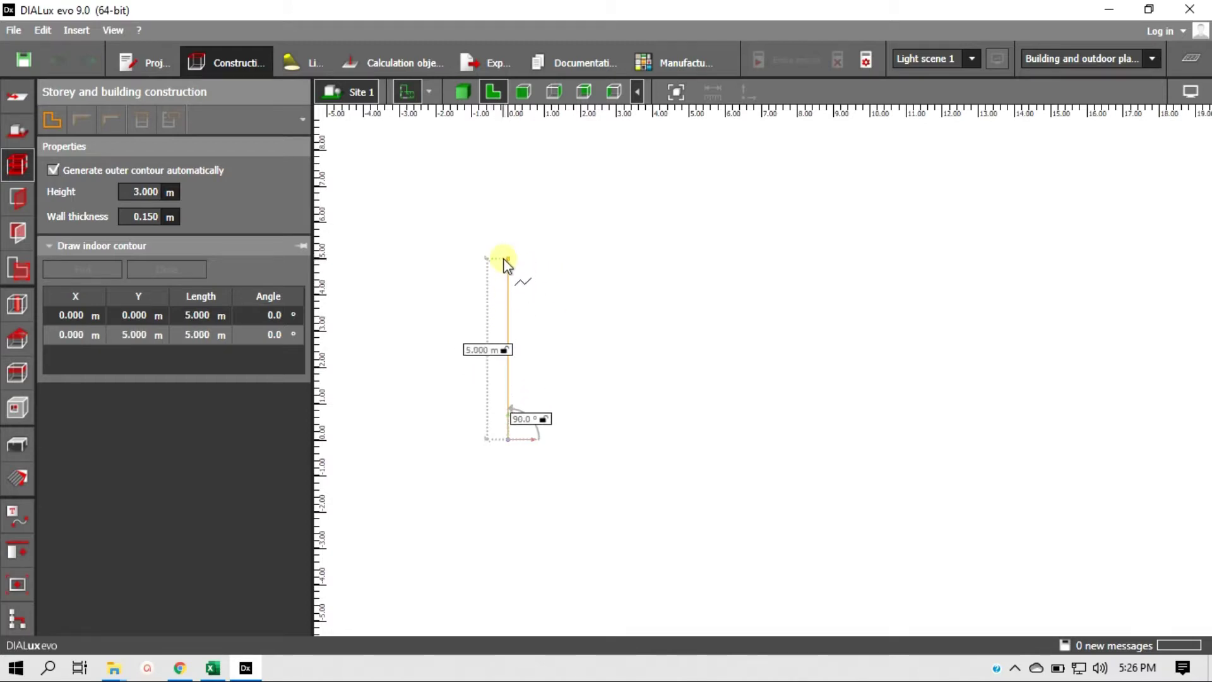
left_click(508, 259)
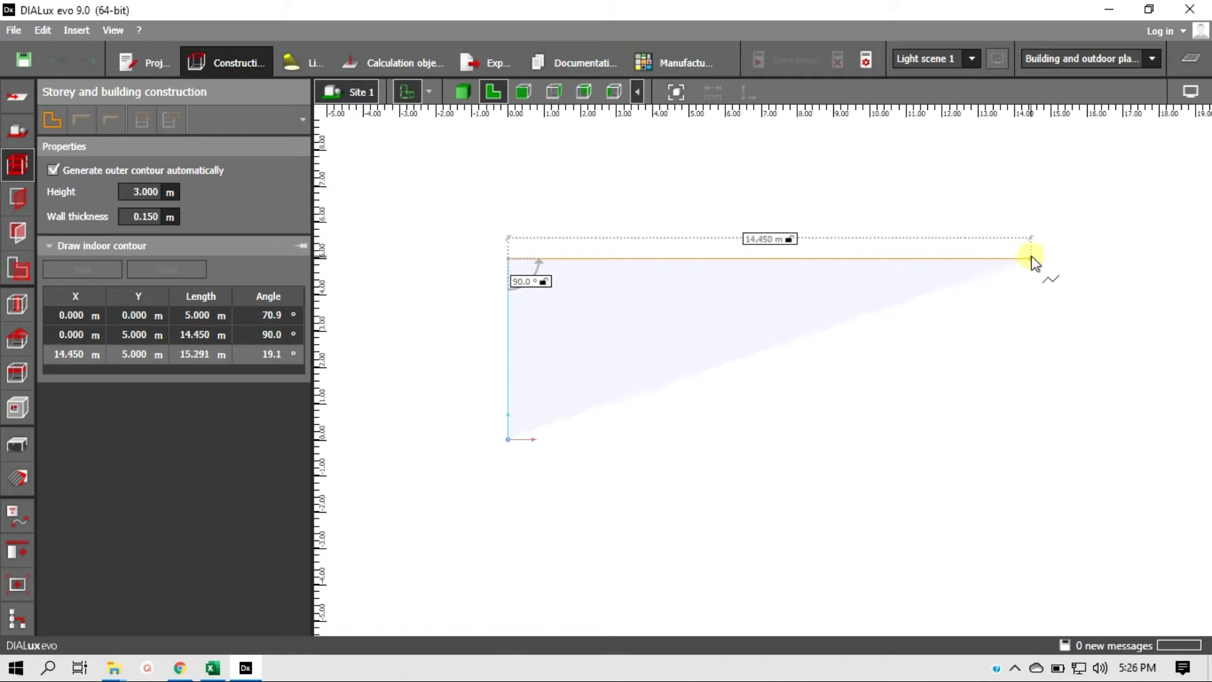
left_click(1051, 259)
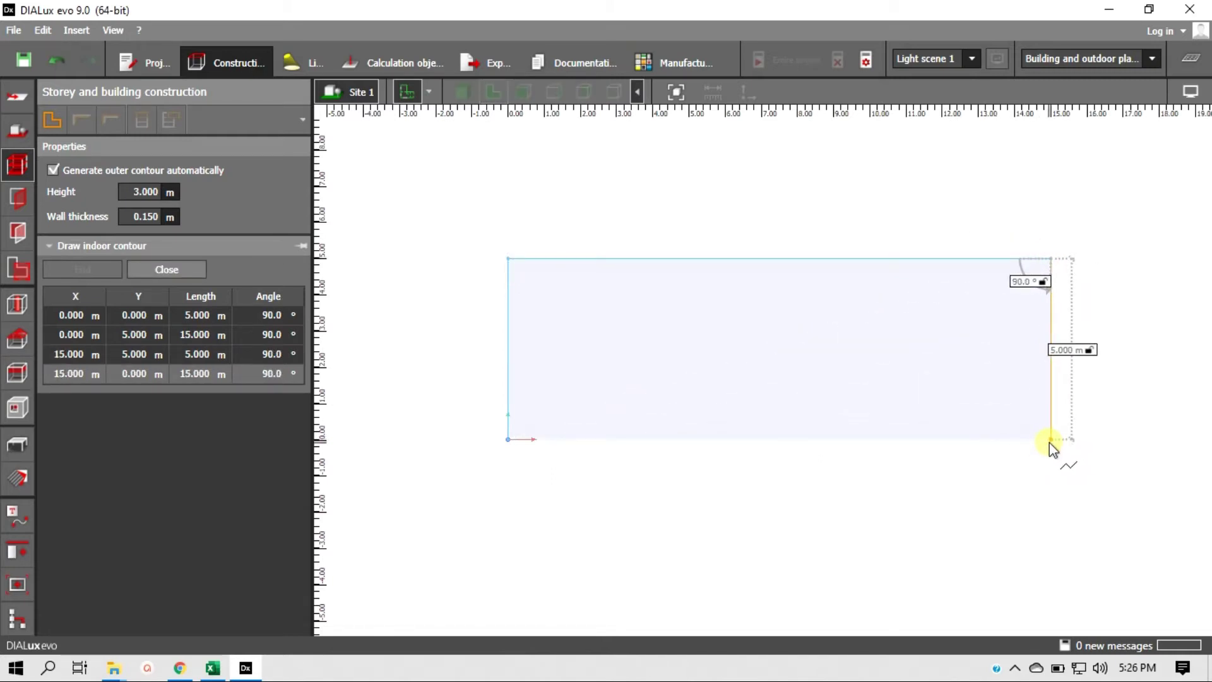
left_click(1050, 442)
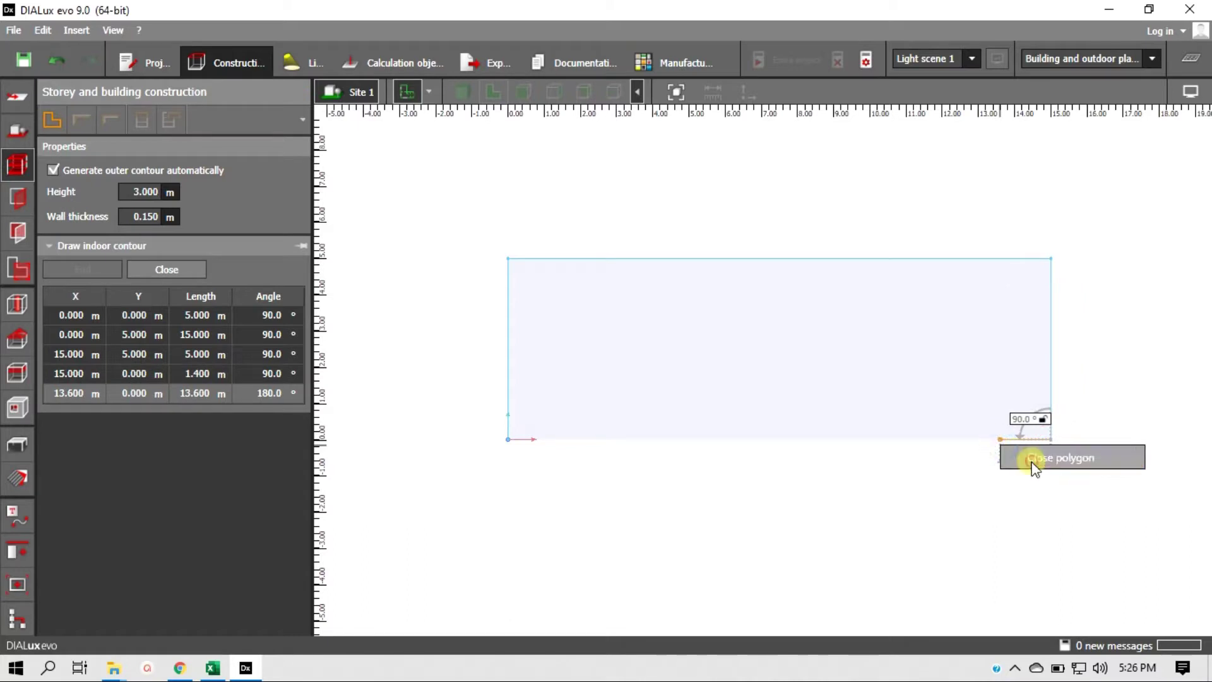
left_click(1033, 465)
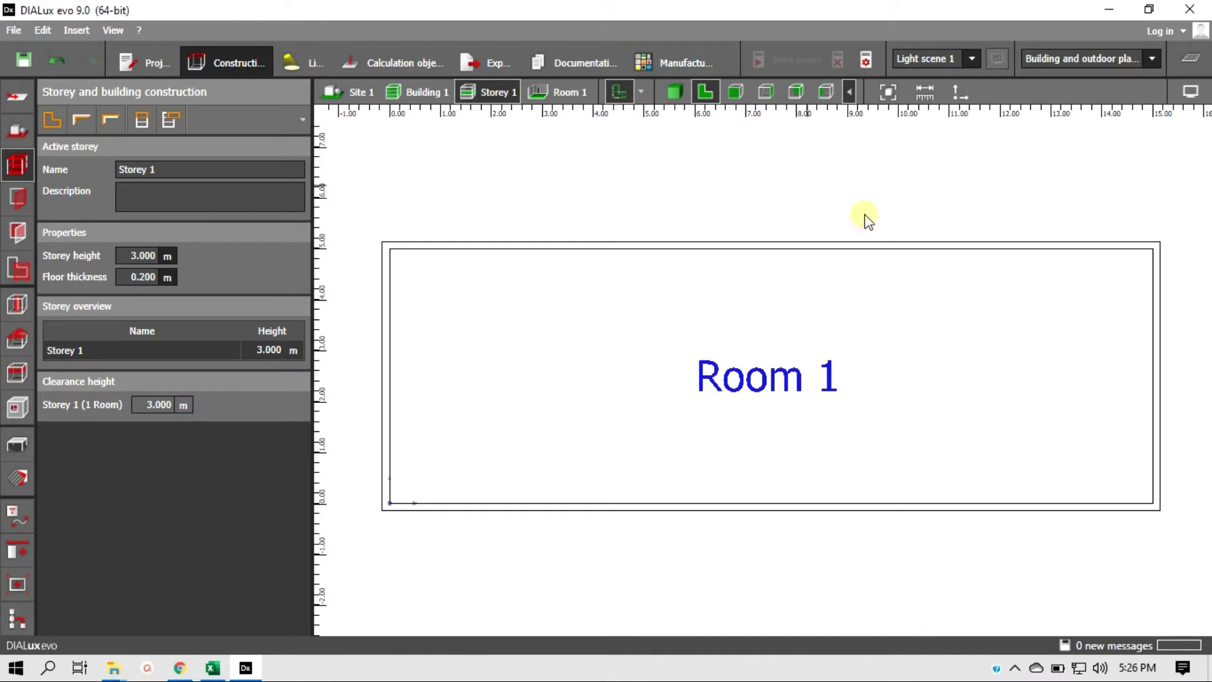
Set the storey's floor thickness to 0.15 m.
left_click(142, 276)
type("0.15")
key("Return")
Measure the room's inner length and width between its corners in the floor plan.
left_click(925, 92)
left_click(390, 249)
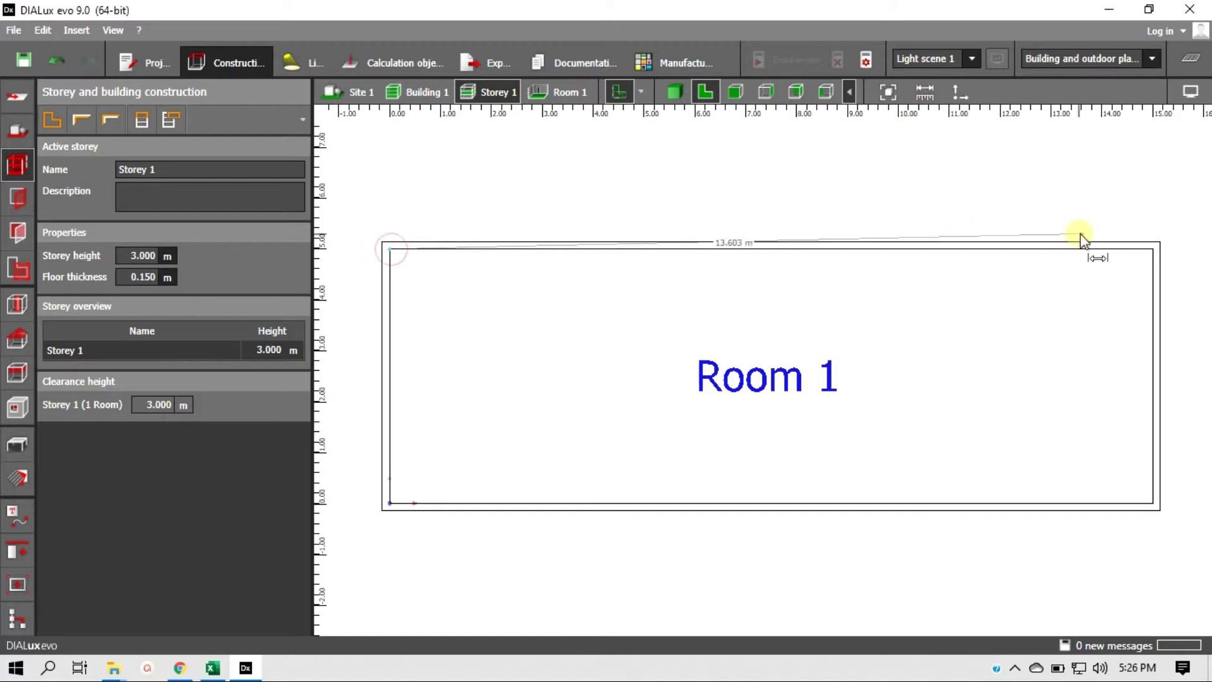
left_click(1154, 252)
left_click(1156, 252)
key("Escape")
left_click(927, 92)
left_click(1153, 249)
left_click(1154, 503)
left_click(1022, 196)
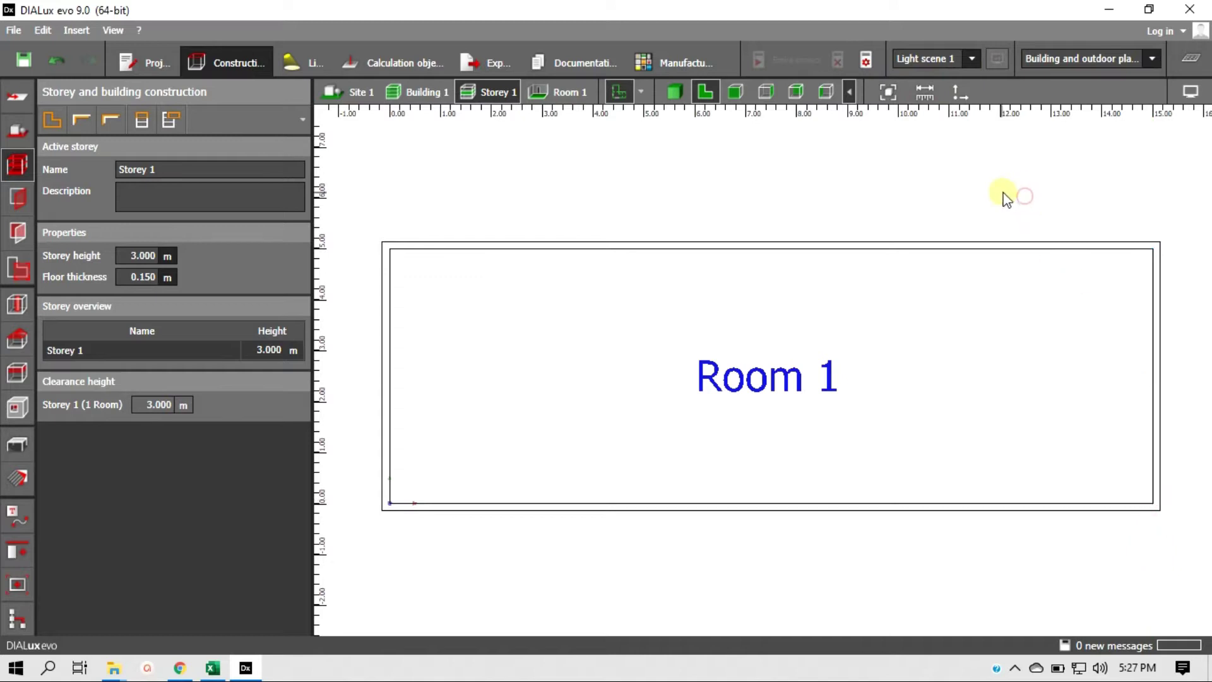
Inspect the room in 3D and in the side views, and return to the floor plan.
left_click(674, 92)
mouse_move(634, 295)
left_mouse_down()
mouse_move(693, 292)
mouse_move(632, 282)
mouse_move(653, 253)
mouse_move(661, 199)
mouse_move(652, 304)
mouse_move(719, 296)
mouse_move(672, 269)
mouse_move(634, 322)
mouse_move(673, 325)
mouse_move(639, 337)
mouse_move(647, 298)
left_mouse_up()
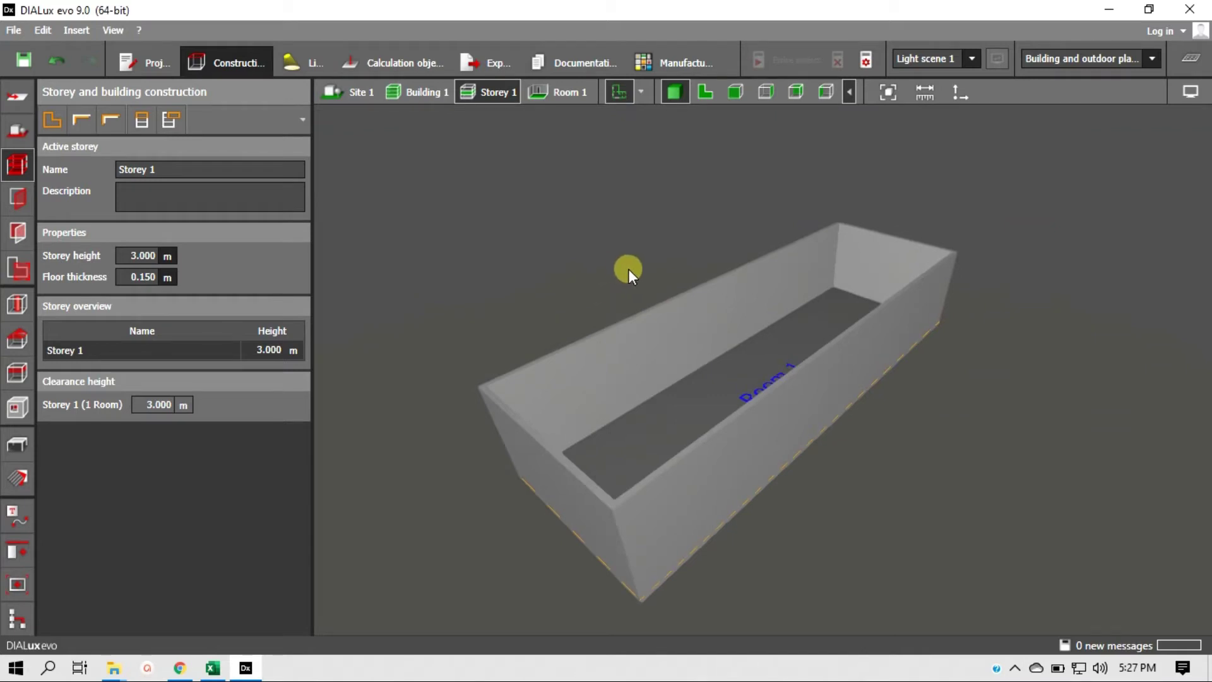
left_click(732, 92)
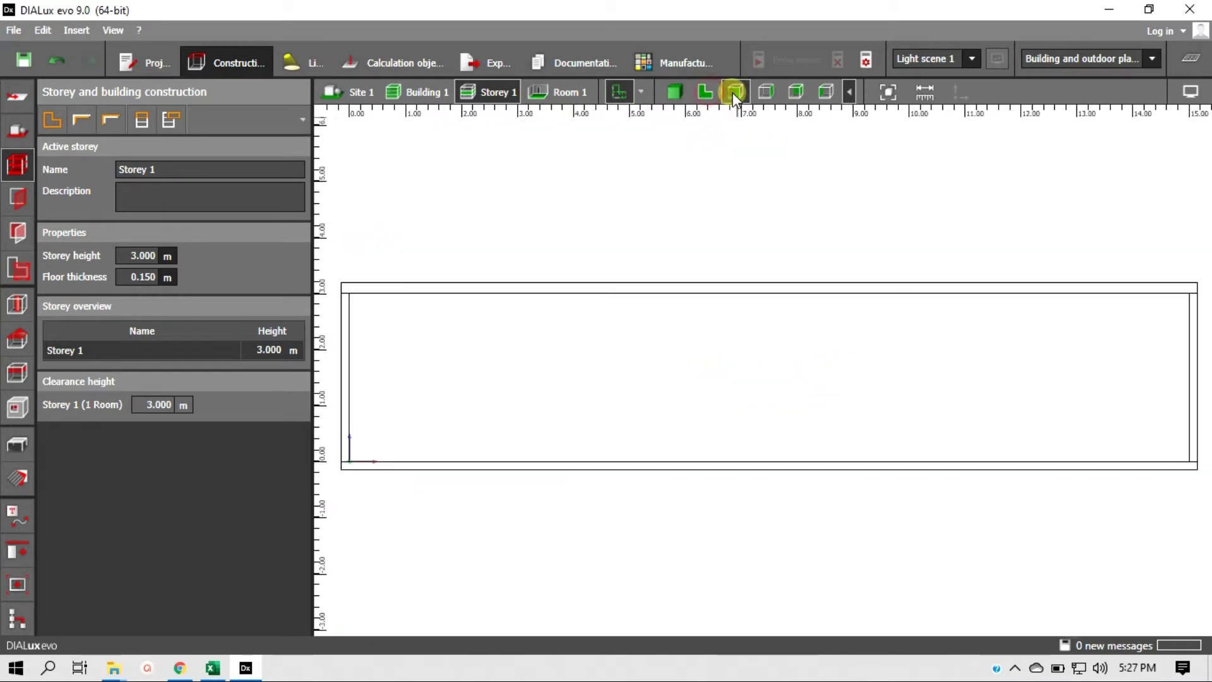
left_click(767, 92)
left_click(796, 92)
left_click(823, 95)
left_click(705, 92)
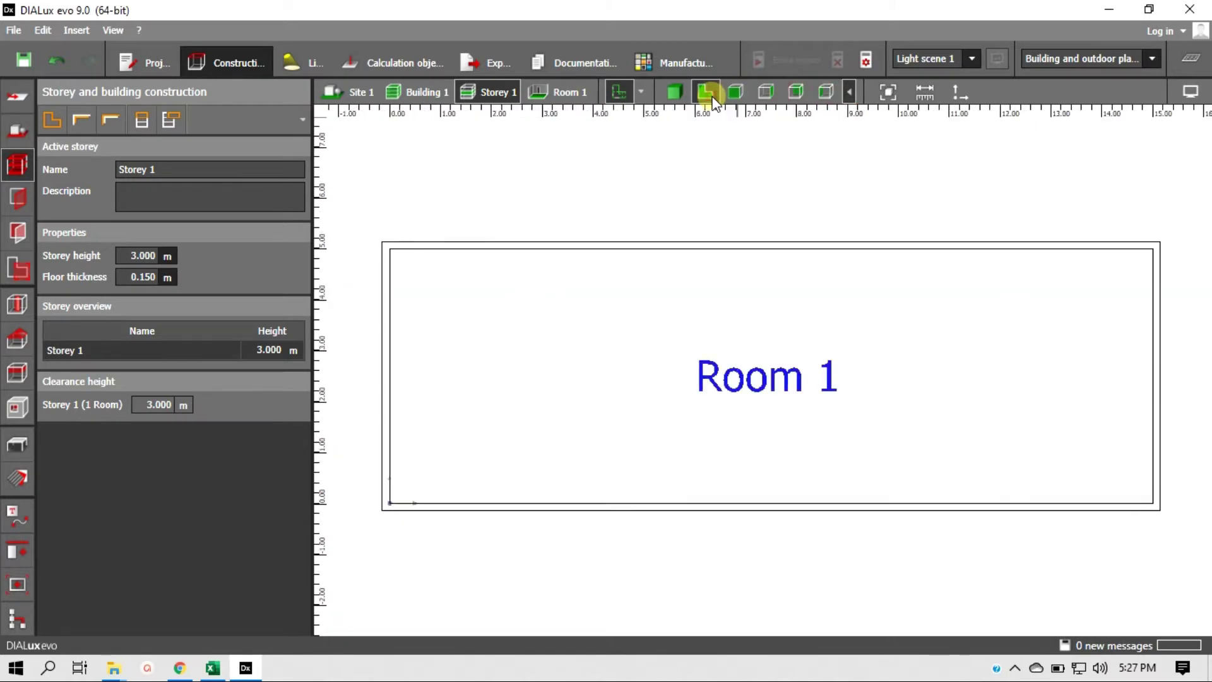
left_click(677, 94)
left_click(703, 93)
Rename the active storey as "Substation 1".
left_click(167, 169)
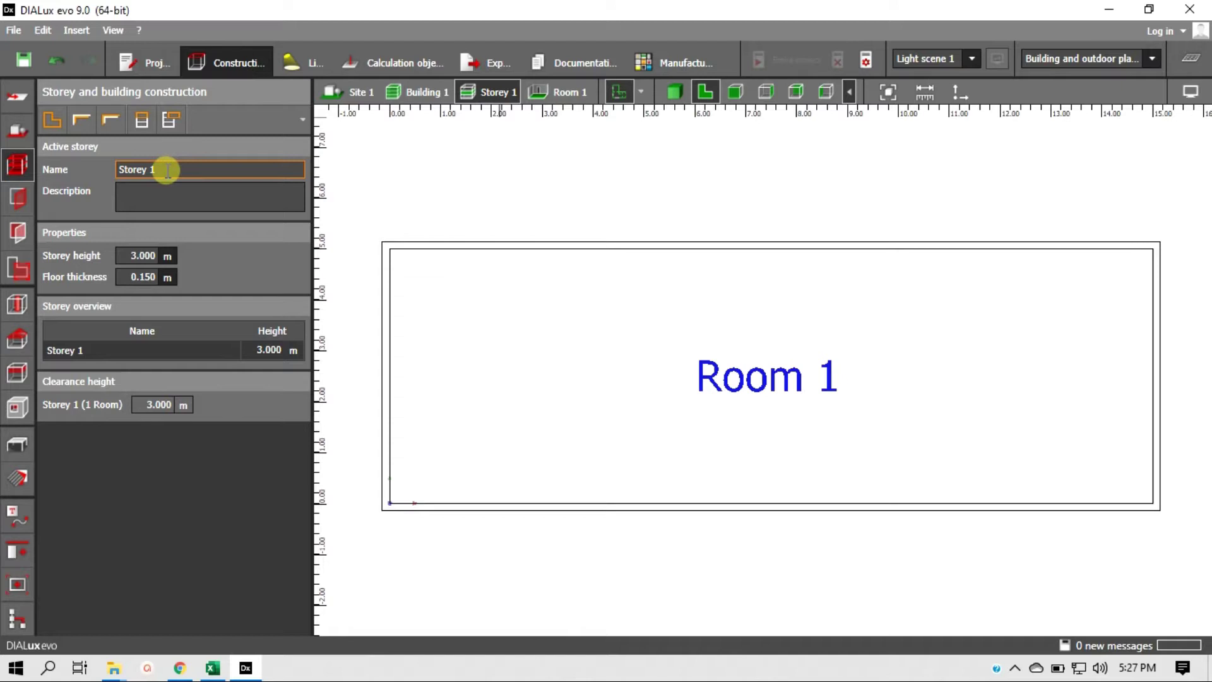
triple_click(168, 168)
type("Sunl")
key("BackSpace")
key("BackSpace")
type("bstation 1")
key("Tab")
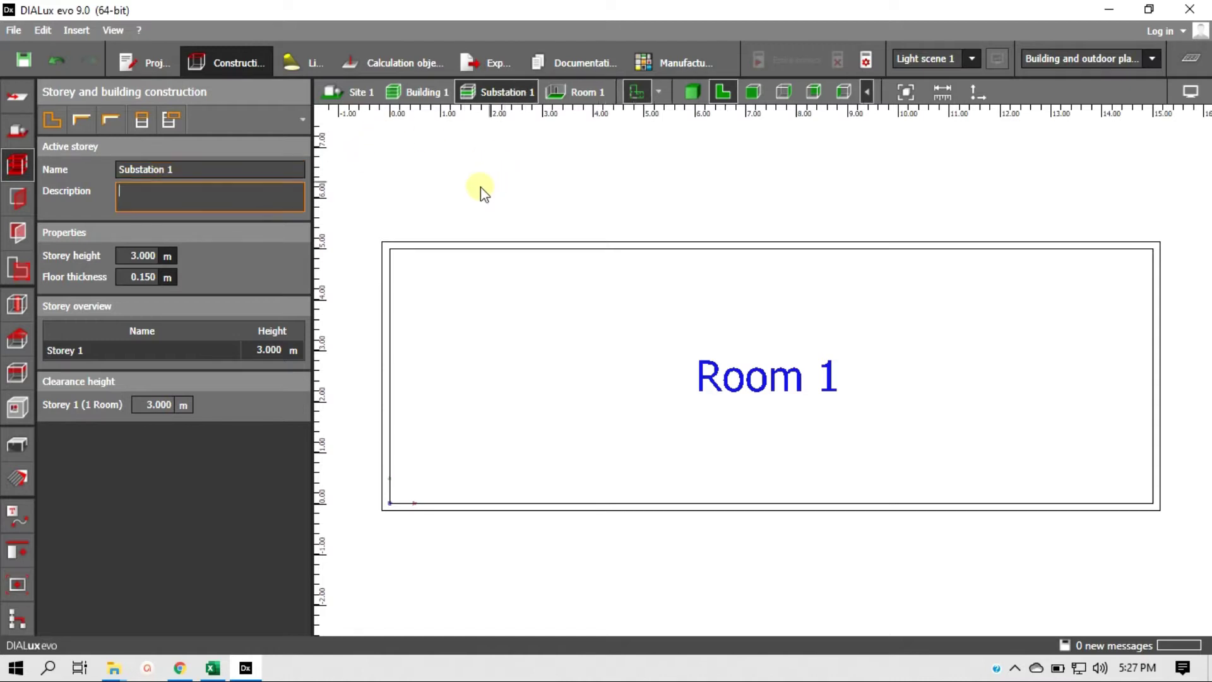
Rename Room 1 as "Switchgear Room" in the project overview.
left_click(734, 383)
left_click(730, 219)
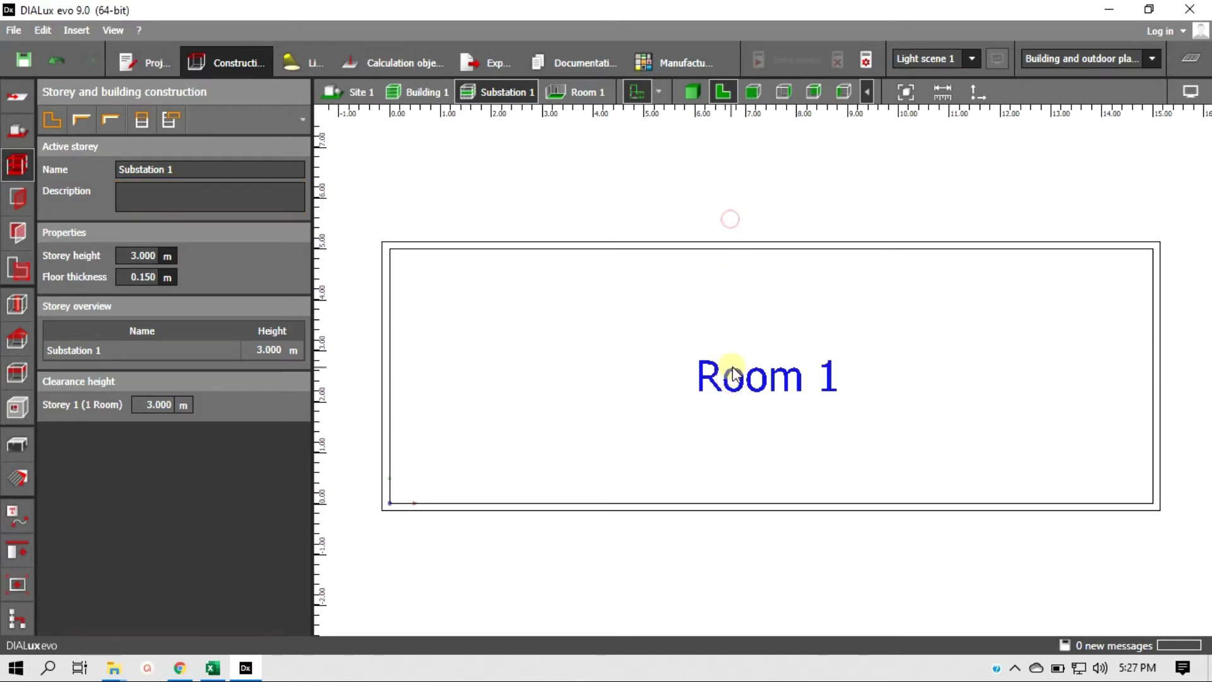
left_click(19, 620)
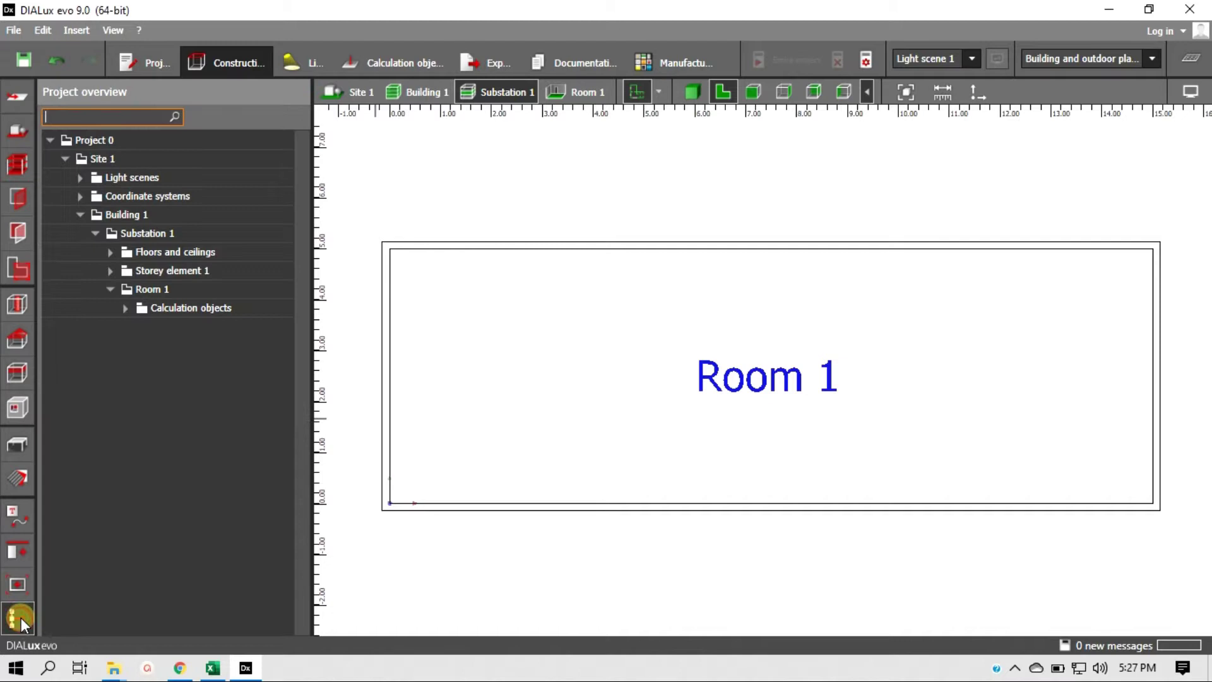
left_click(129, 289)
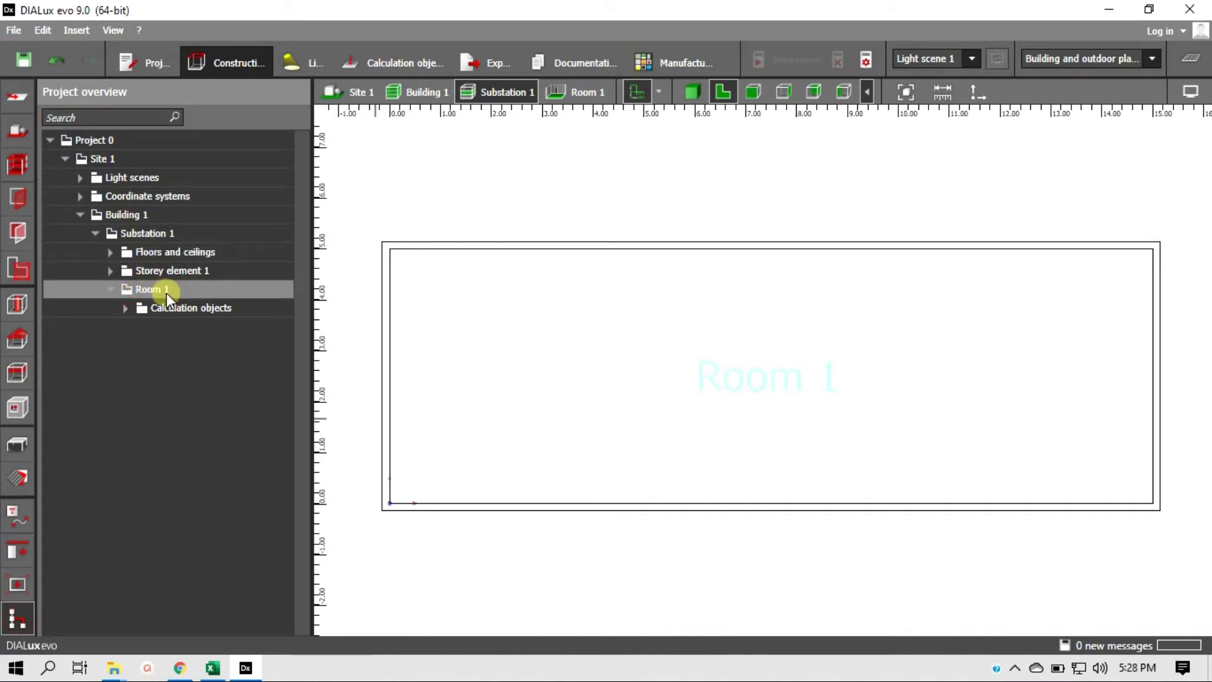
left_click(124, 308)
left_click(165, 291)
left_click(166, 290)
type("S")
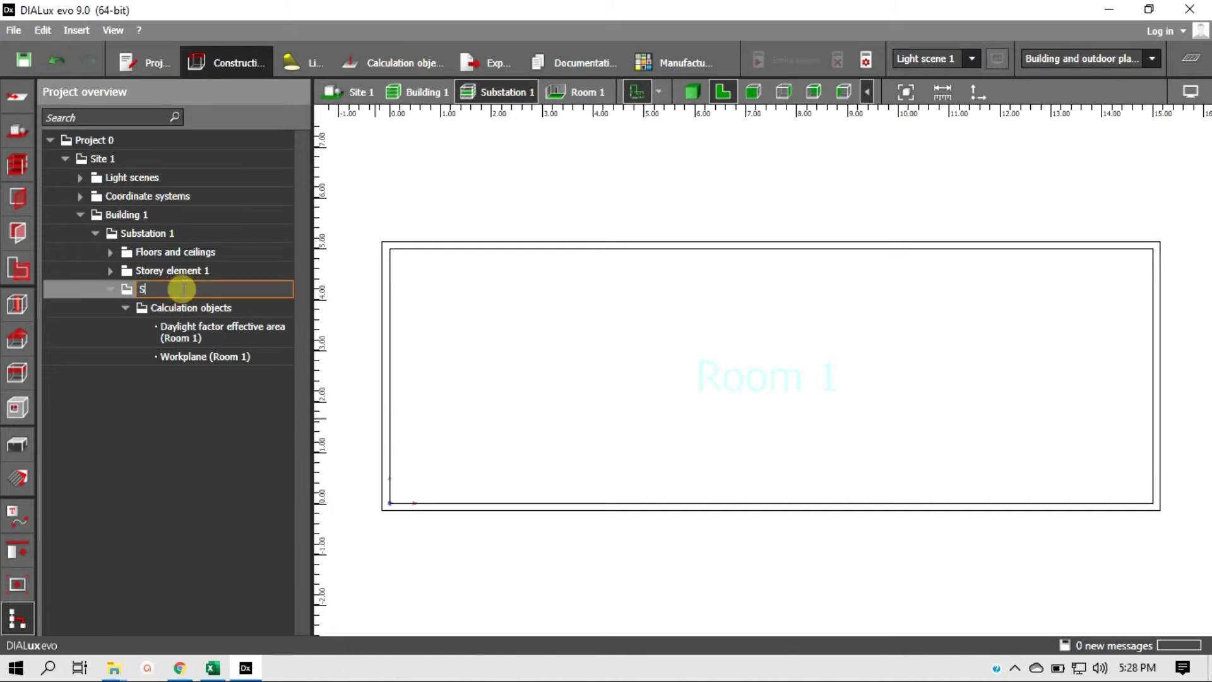
type("witchgear Room")
key("Return")
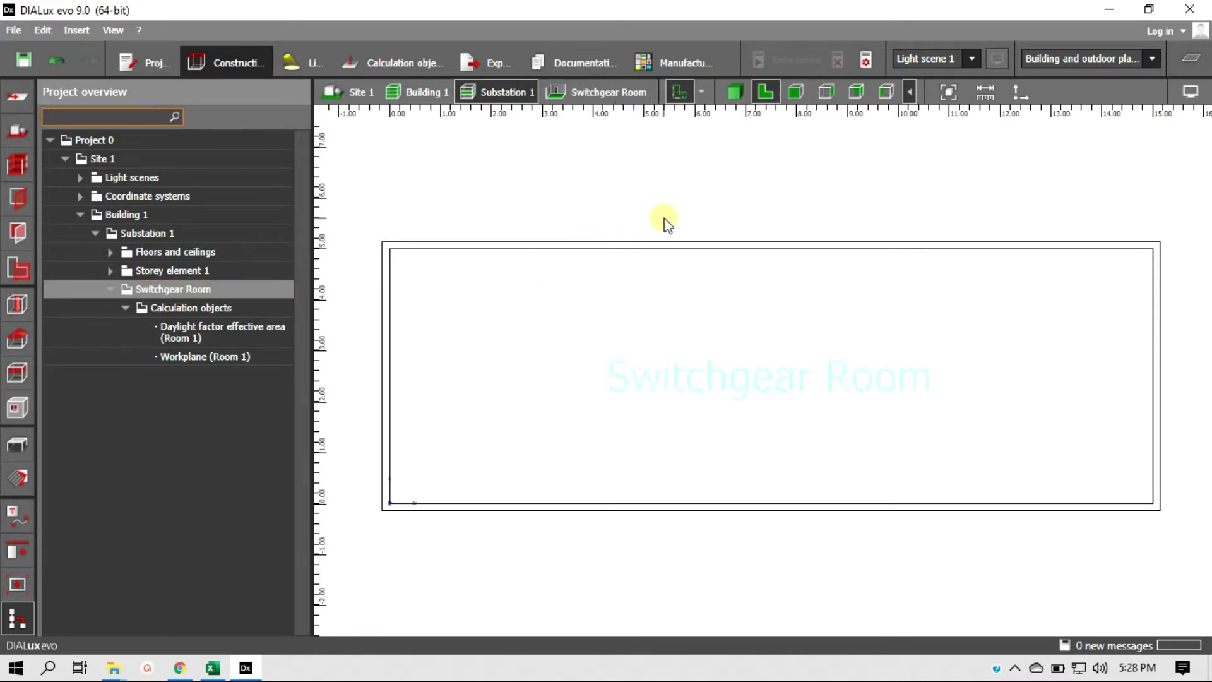
left_click(656, 193)
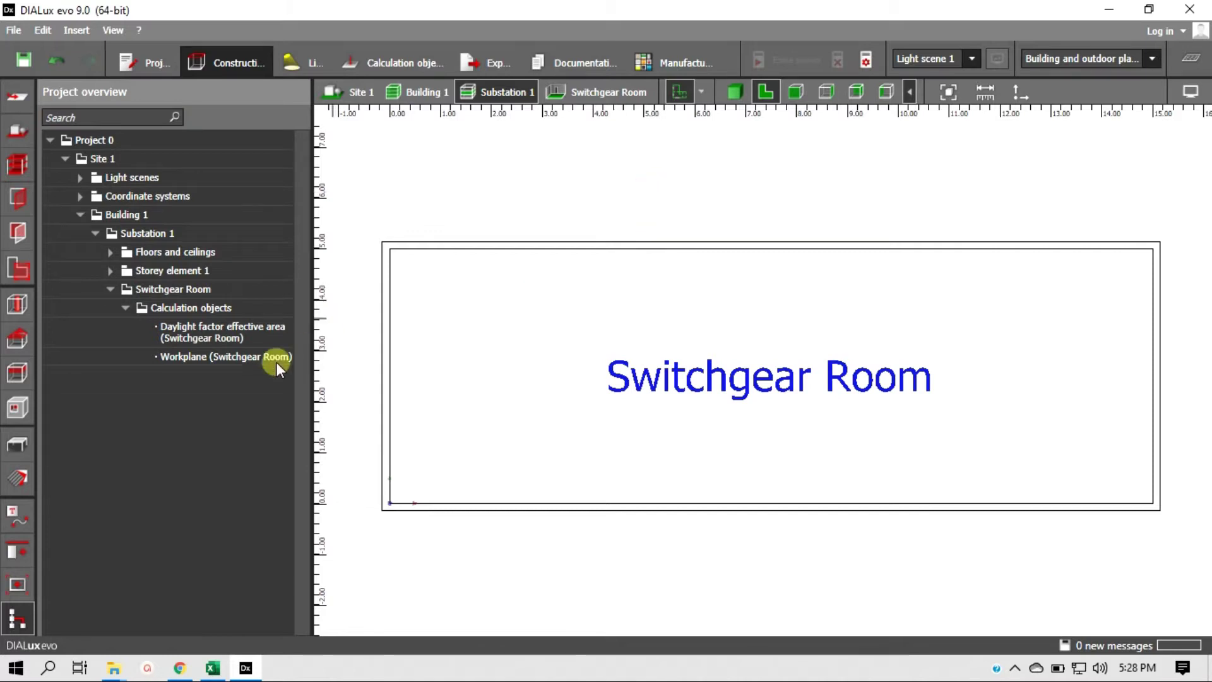
Set the storey height of Substation 1 to 3.5 m.
left_click(15, 97)
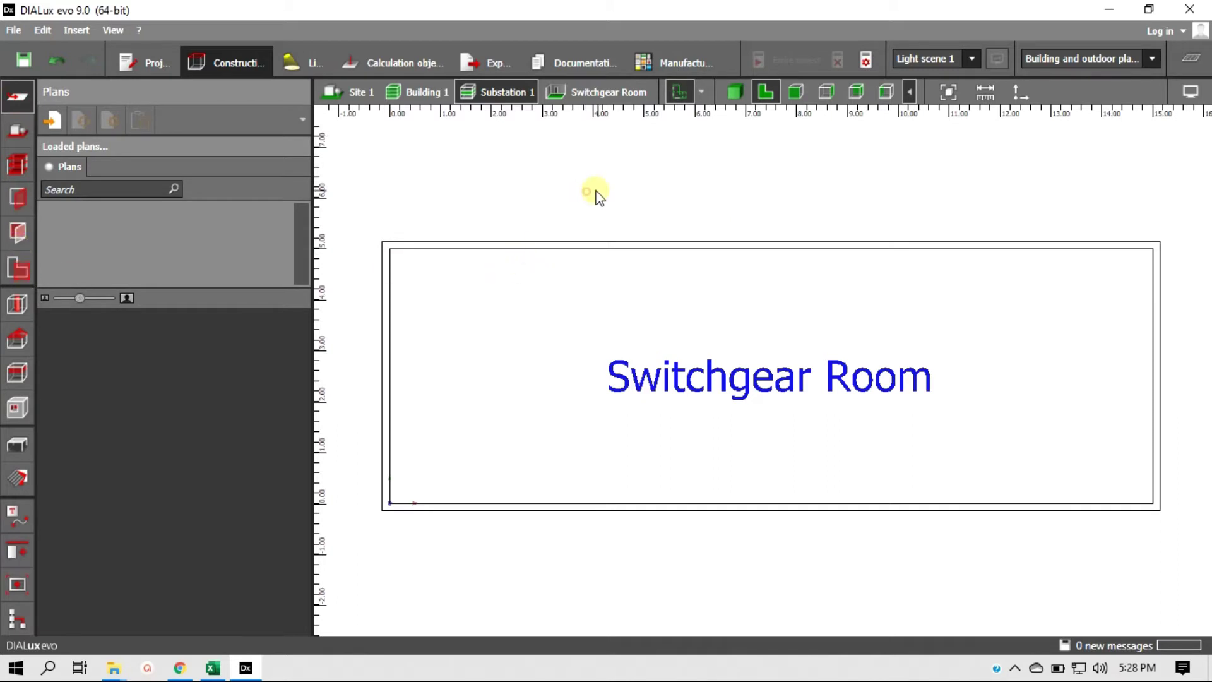
left_click_drag(555, 189, 595, 198)
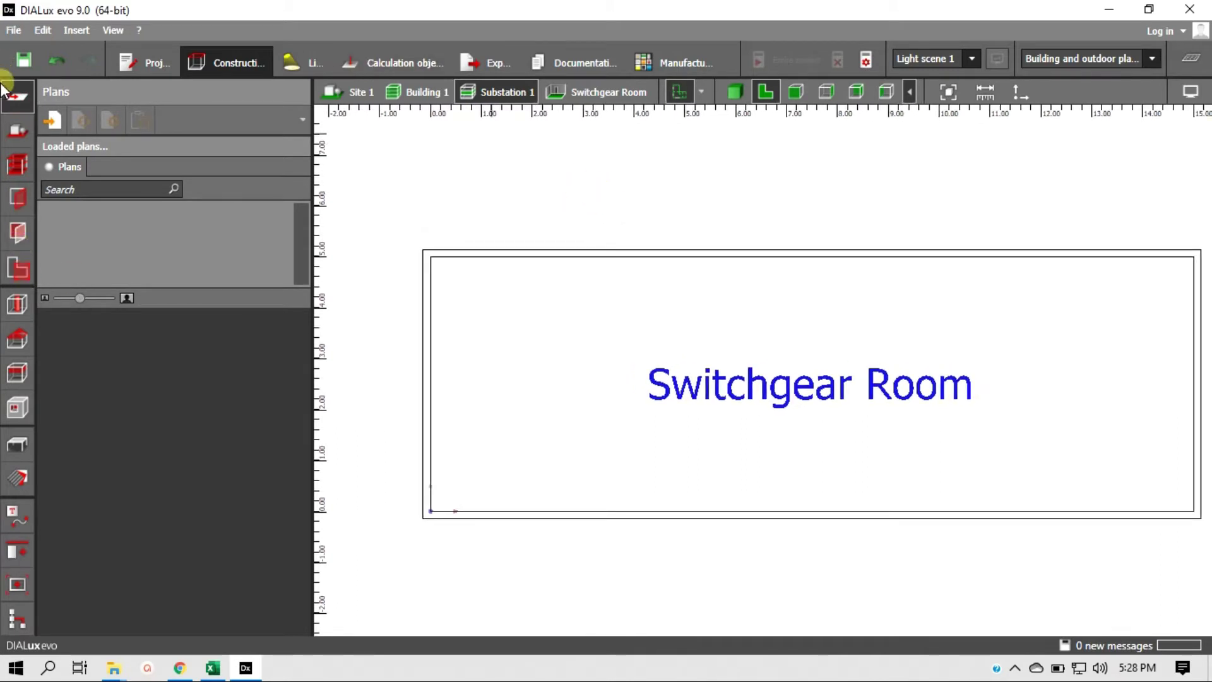
left_click(17, 170)
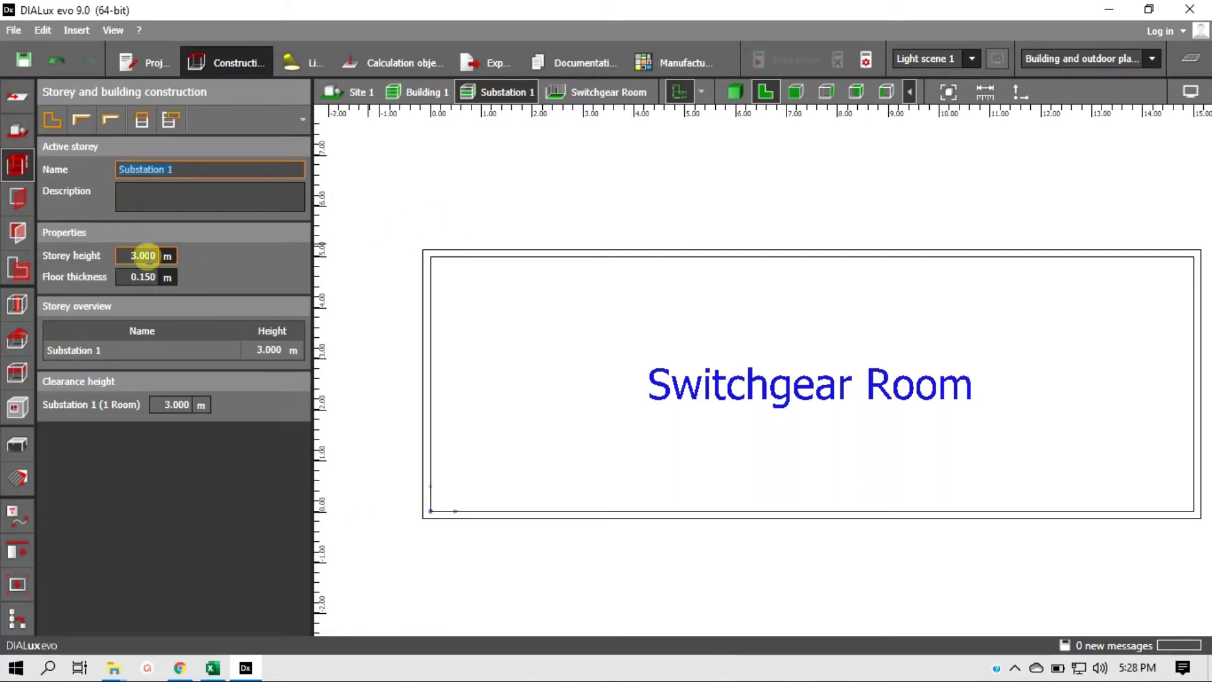
left_click(147, 256)
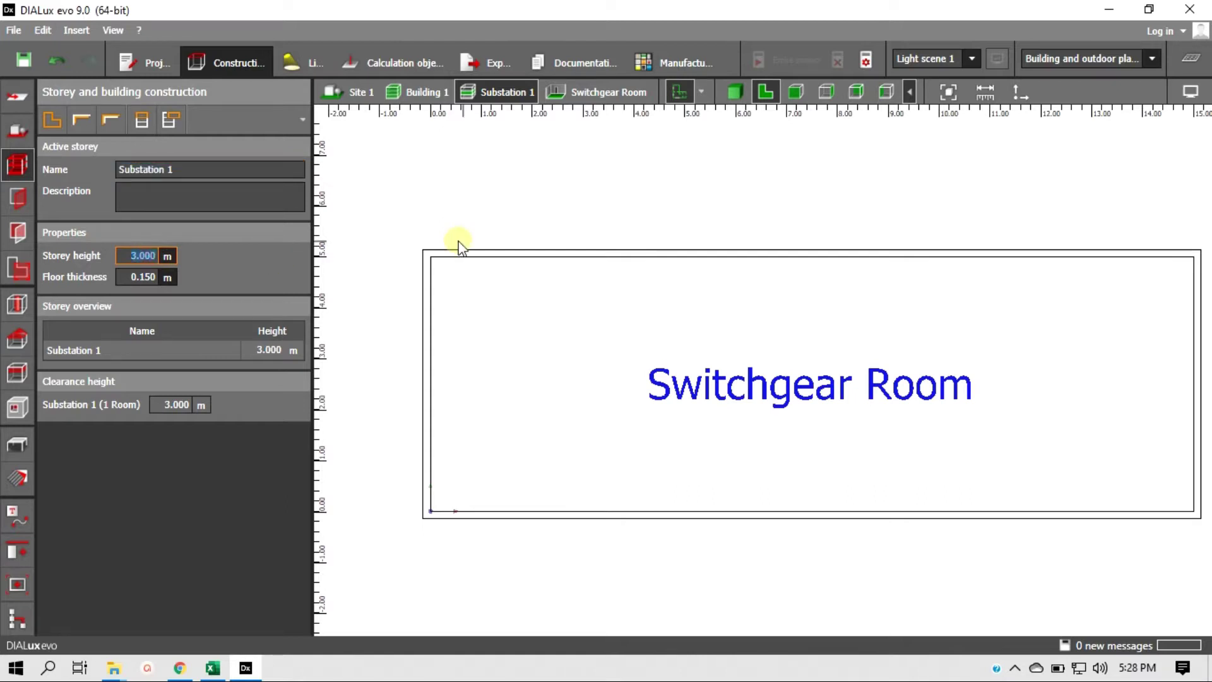
type("3.5")
key("Tab")
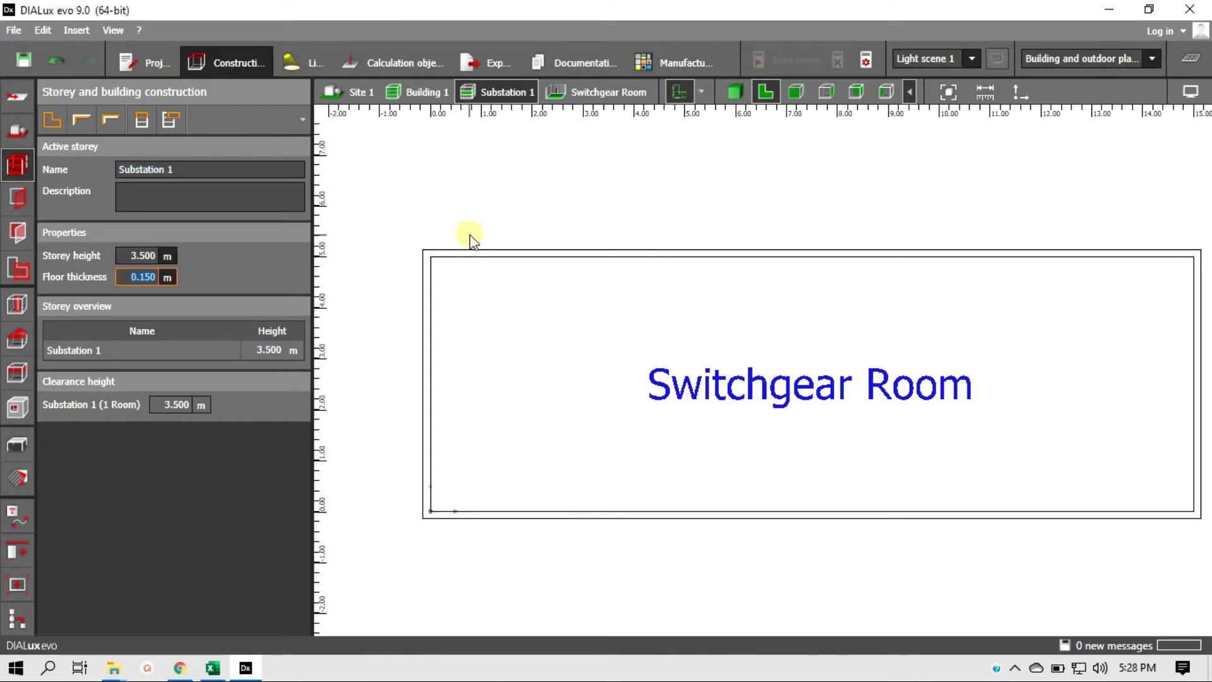
left_click(555, 195)
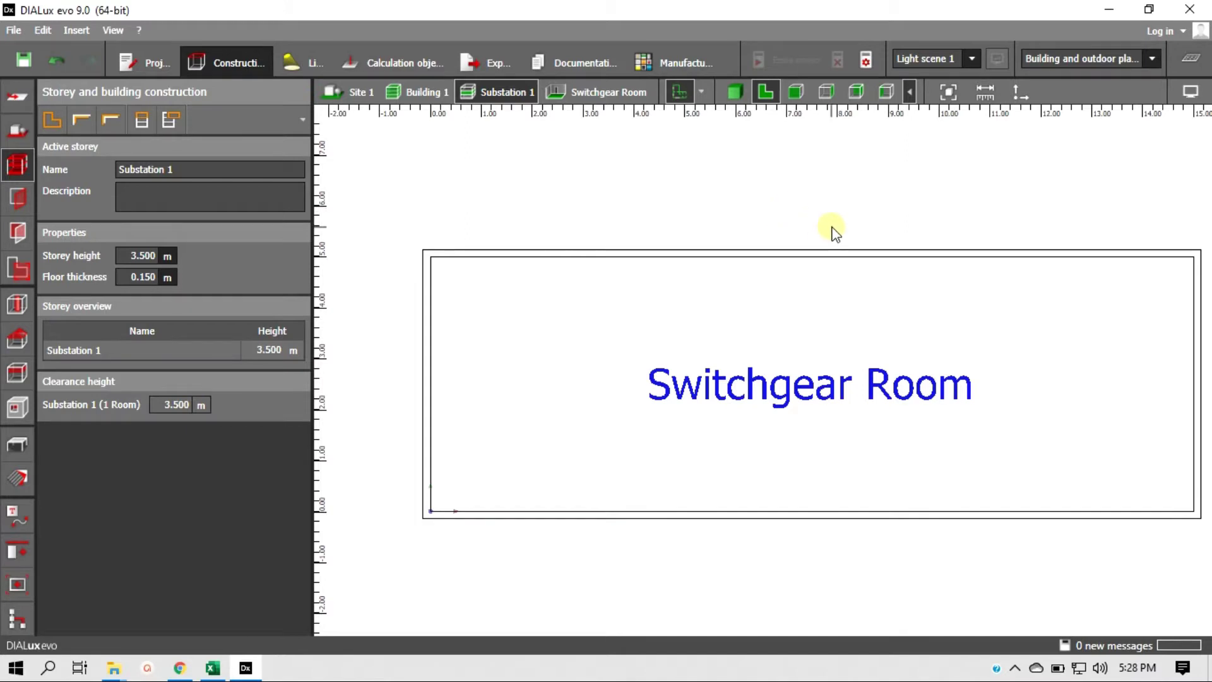
Add a point to the storey contour on the lower long wall, about 9.6 m from the origin corner.
right_click_drag(831, 222, 771, 239)
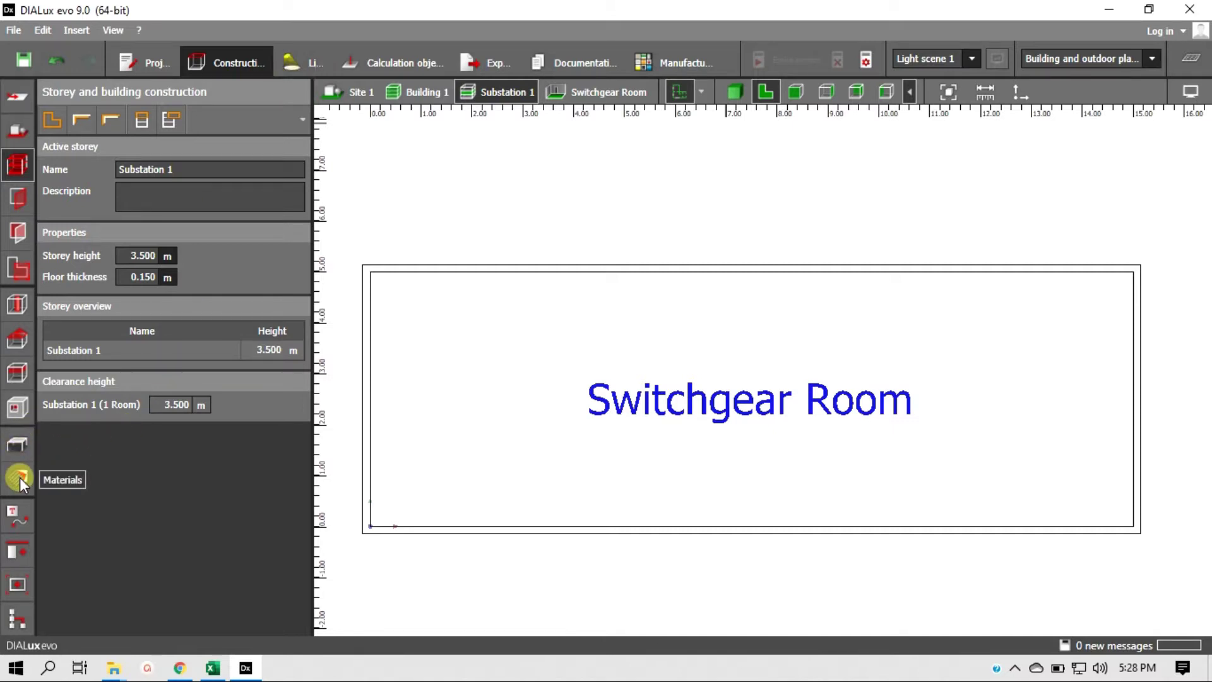
right_click_drag(941, 403, 922, 334)
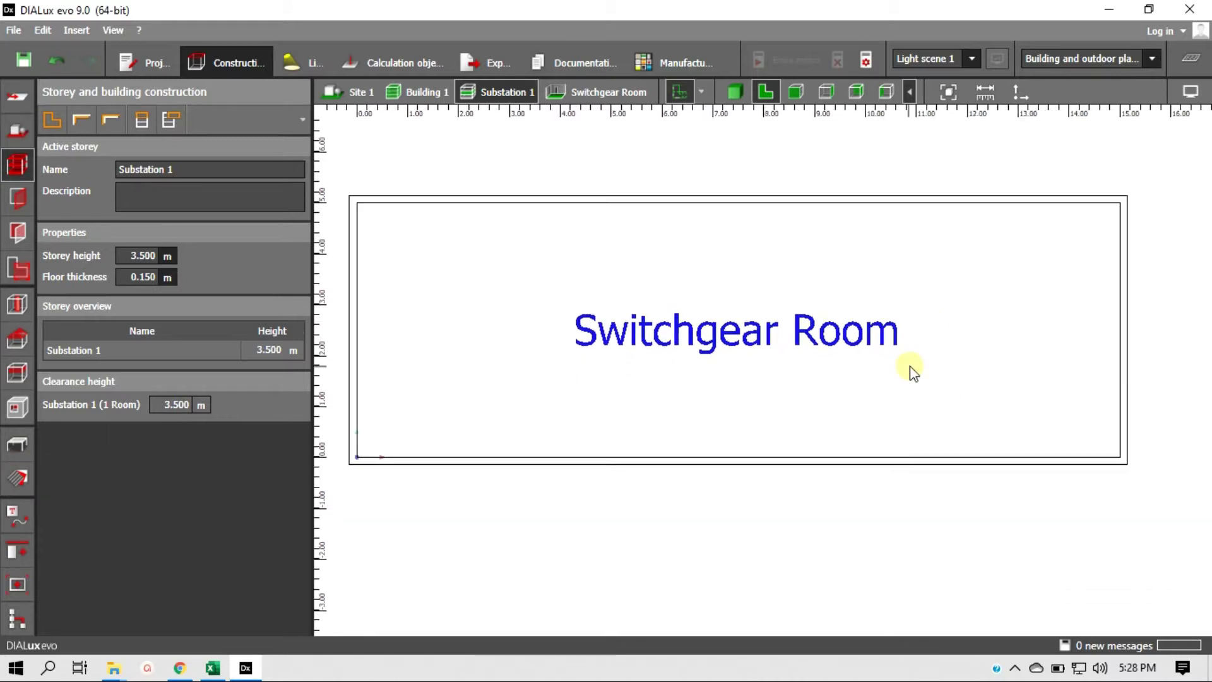
right_click(848, 462)
left_click(838, 483)
left_click(846, 457)
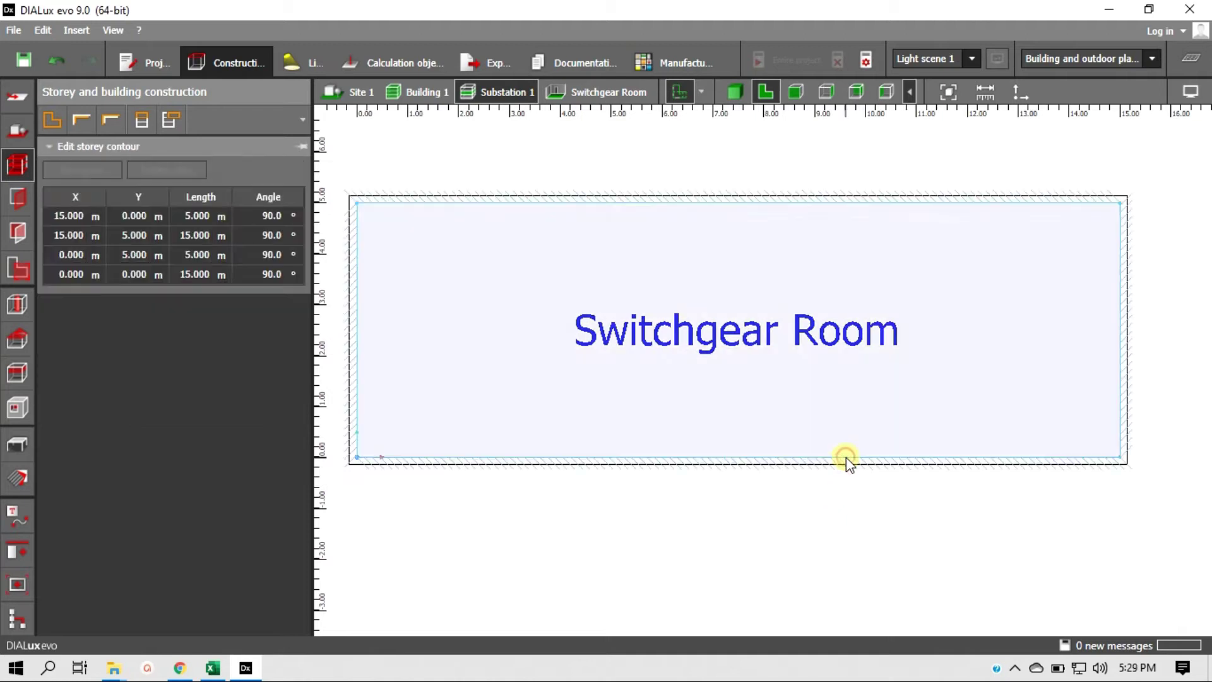
right_click(846, 457)
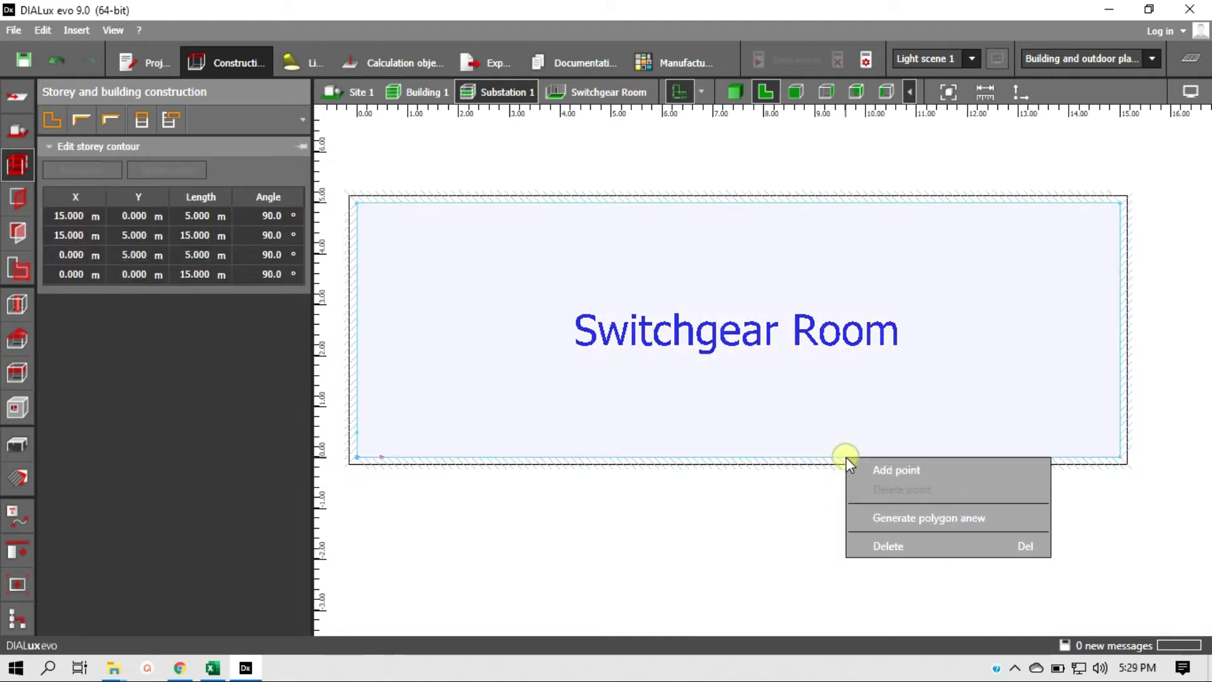
left_click(877, 468)
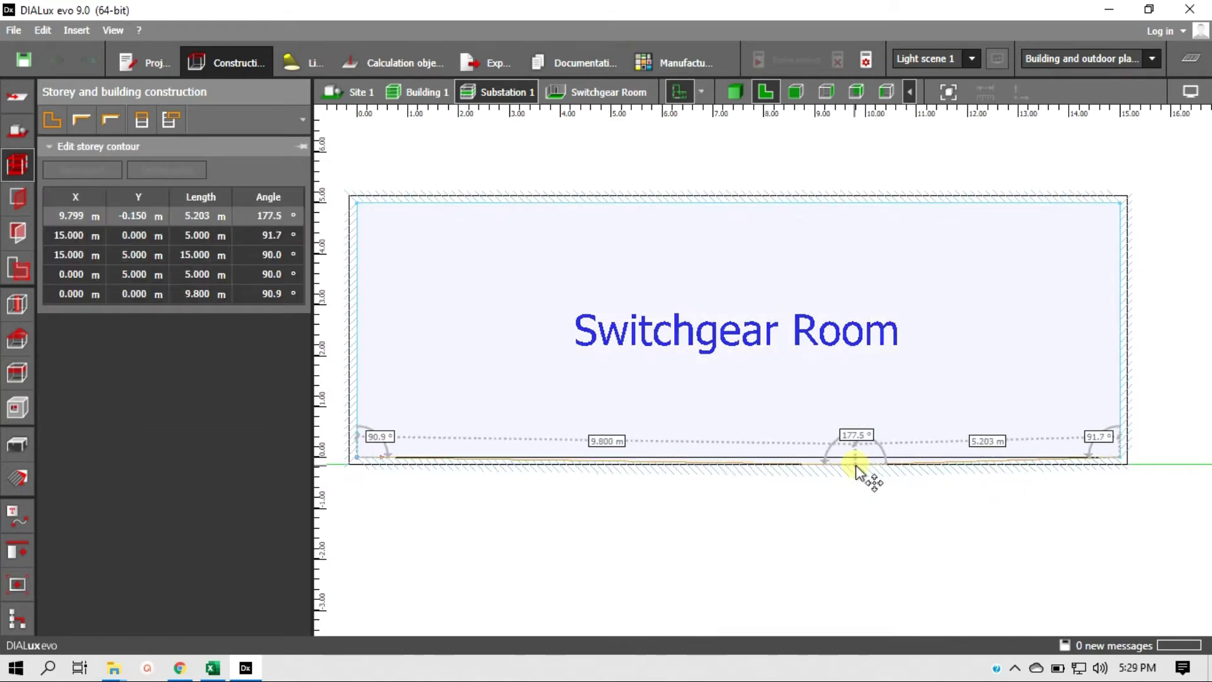
scroll(842, 505, "down", 1)
mouse_move(839, 454)
left_mouse_down()
mouse_move(868, 448)
mouse_move(848, 449)
left_mouse_up()
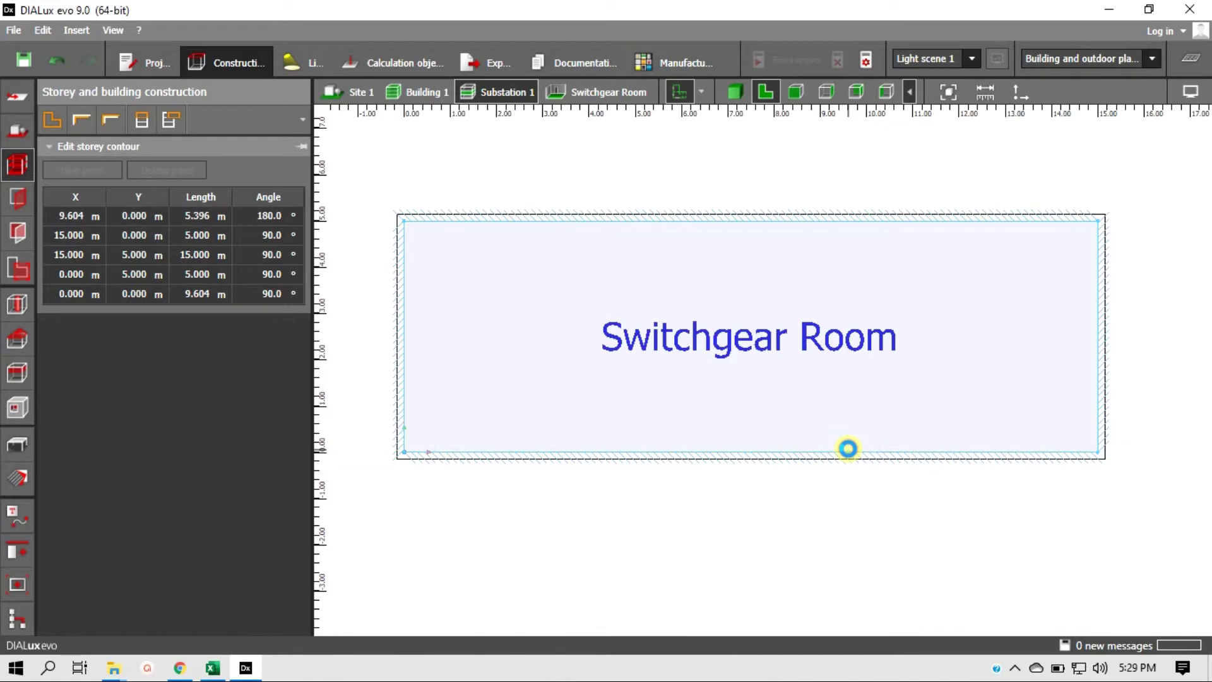
Add a second contour point on the lower wall and move it to about X 9.6 m, Y -2.93 m.
right_click(884, 450)
left_click(918, 463)
left_click_drag(883, 451, 781, 464)
scroll(871, 481, "down", 2)
scroll(787, 465, "up", 1)
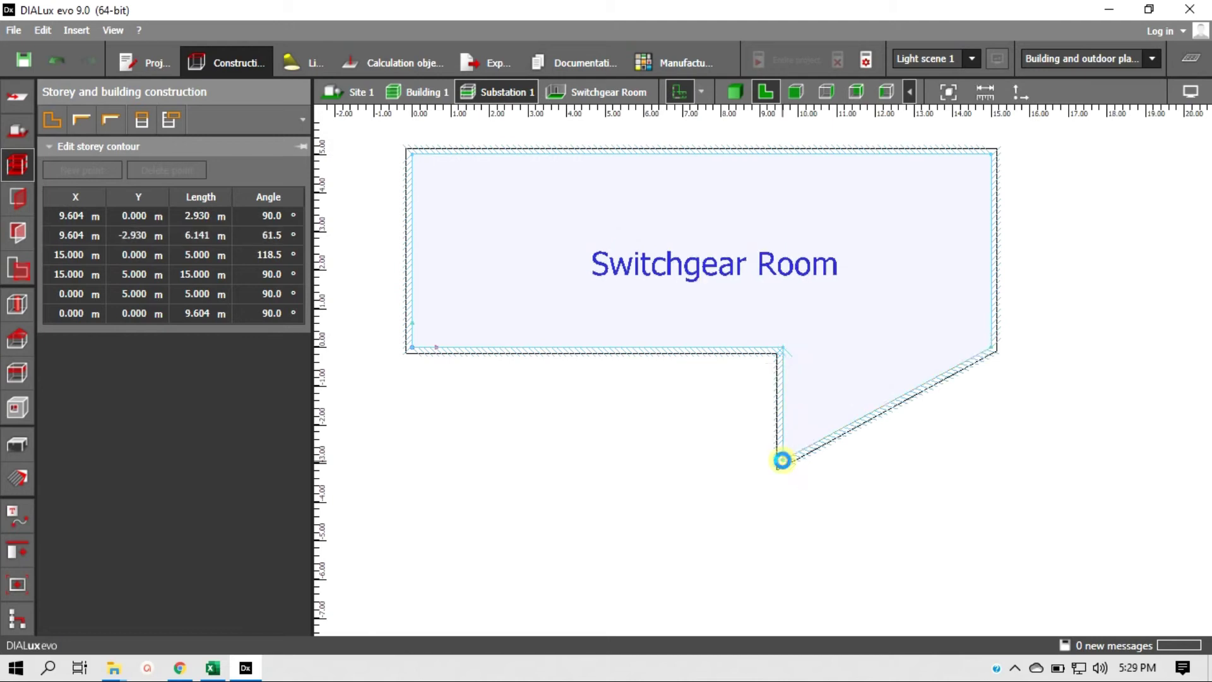
Move the contour's lower right corner to about Y -2.93 m and shift the short inner wall to about X 4.95 m, forming an L-shaped storey.
left_click(993, 347)
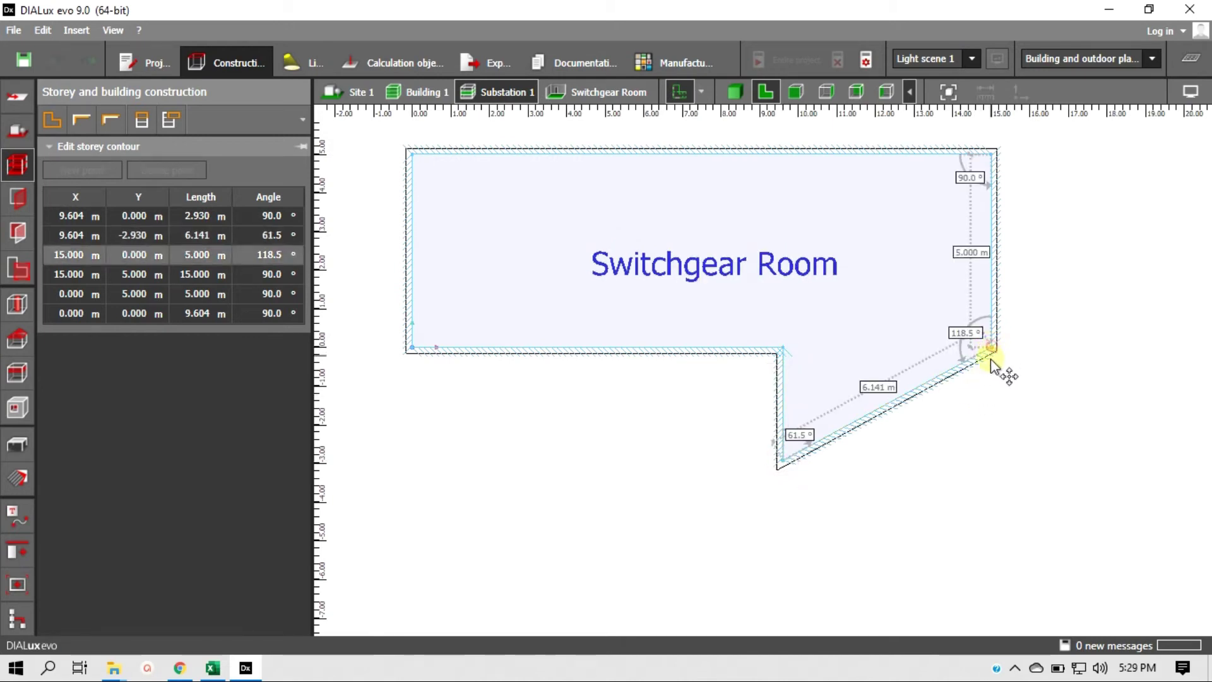
left_click_drag(996, 349, 999, 455)
left_click(794, 398)
left_click_drag(785, 396, 604, 397)
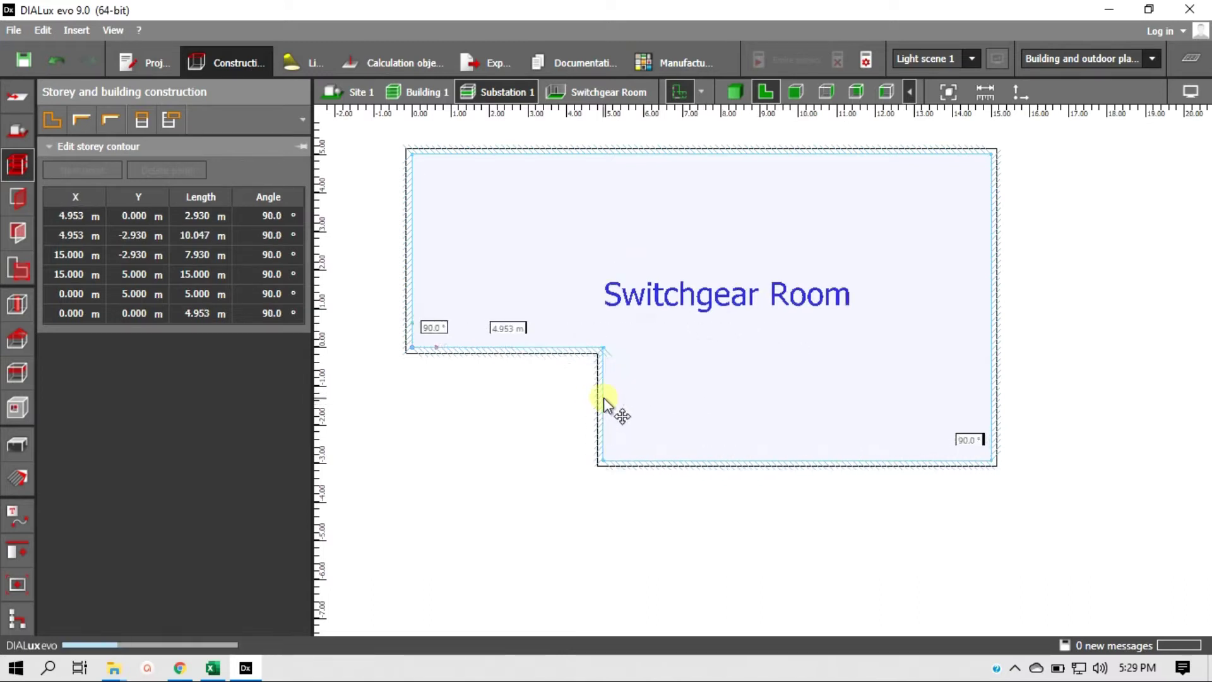
right_click_drag(821, 265, 866, 304)
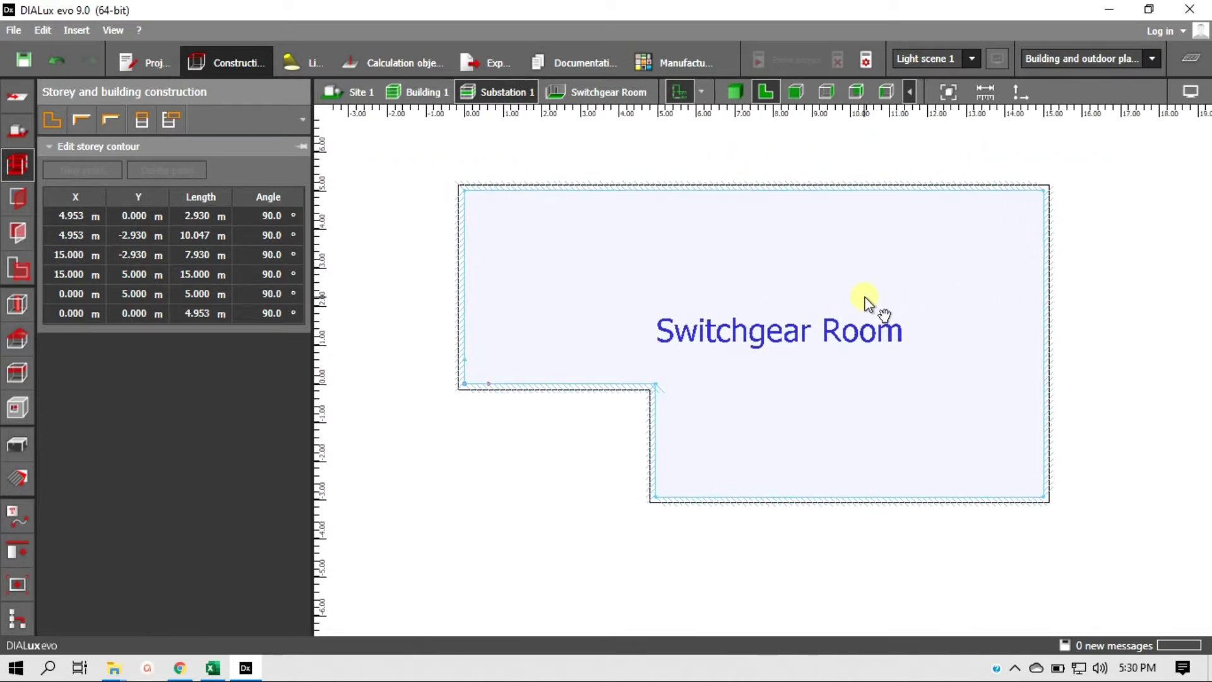
left_click(1133, 313)
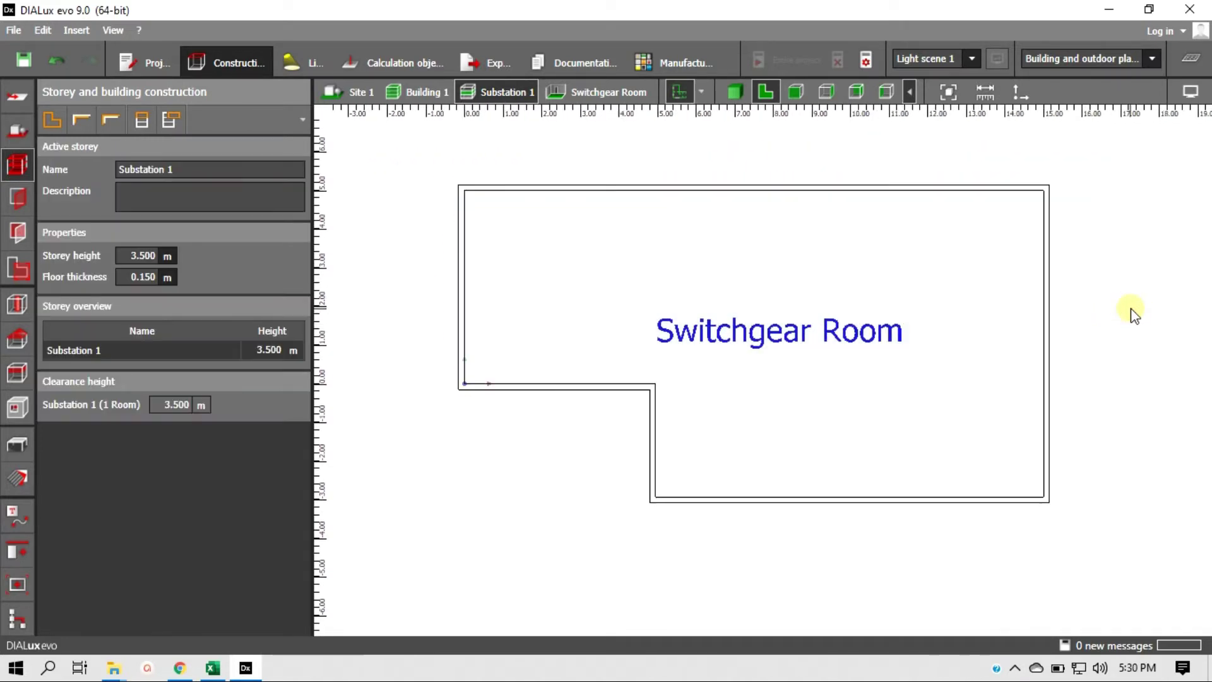
Inspect the L-shaped room in 3D and return to the floor plan.
left_click(950, 92)
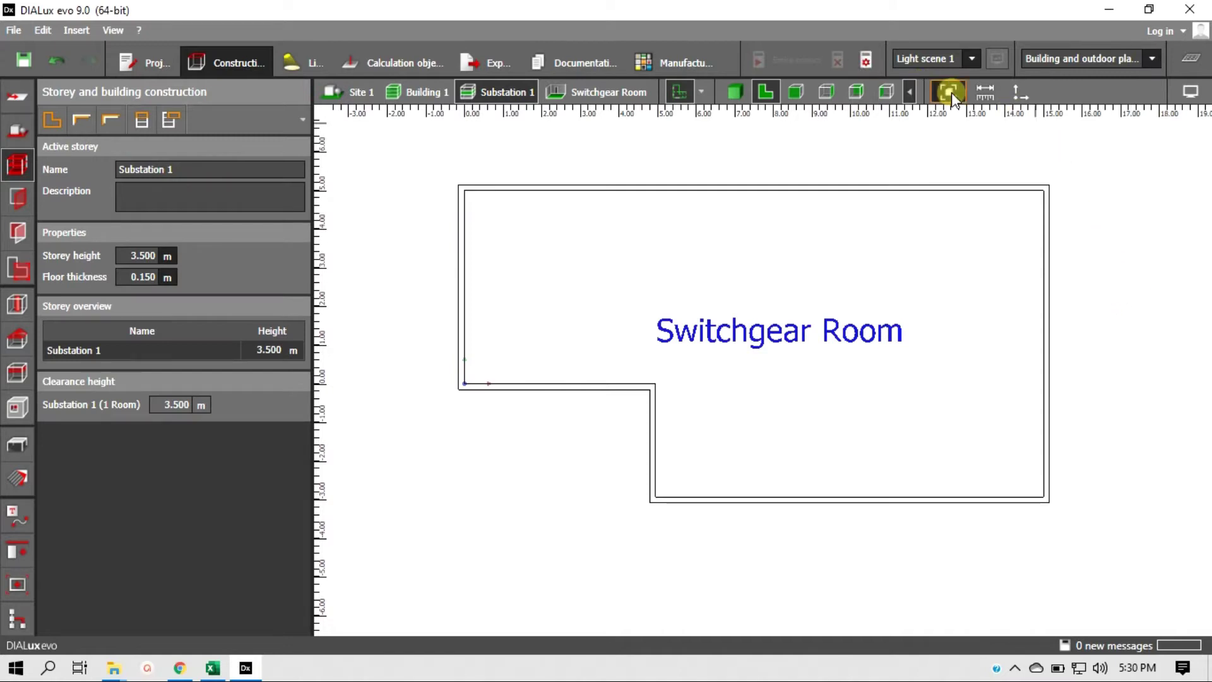
left_click(733, 93)
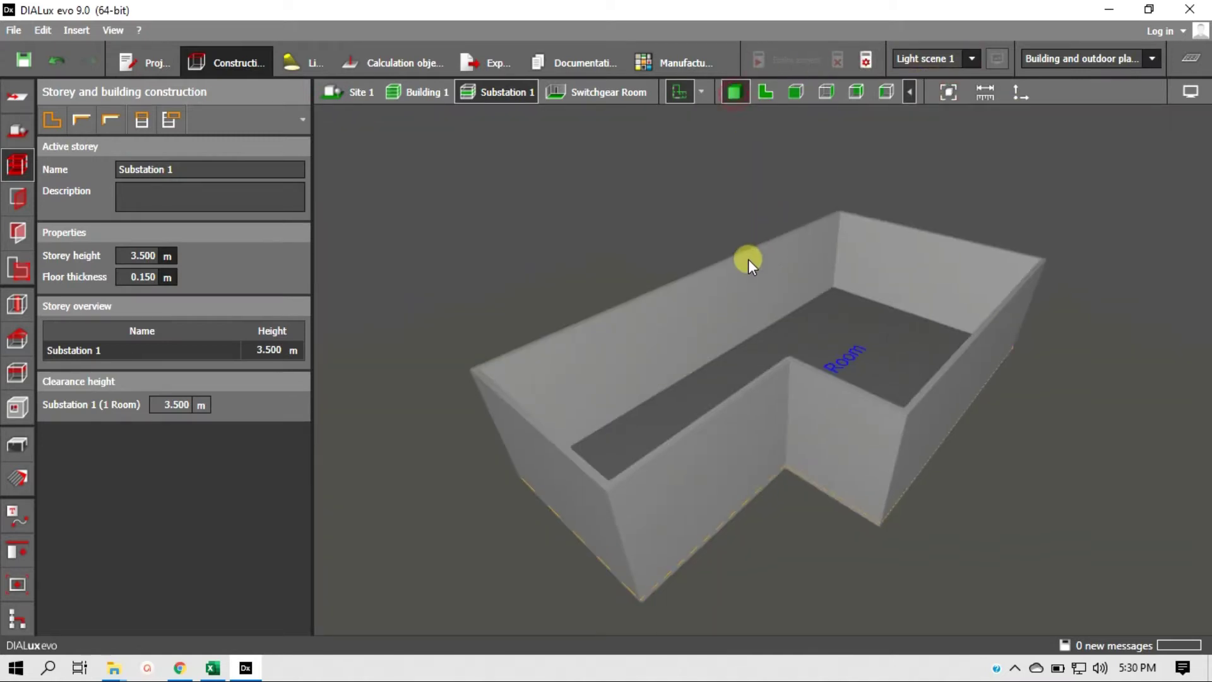
left_click_drag(751, 260, 671, 279)
left_click(766, 93)
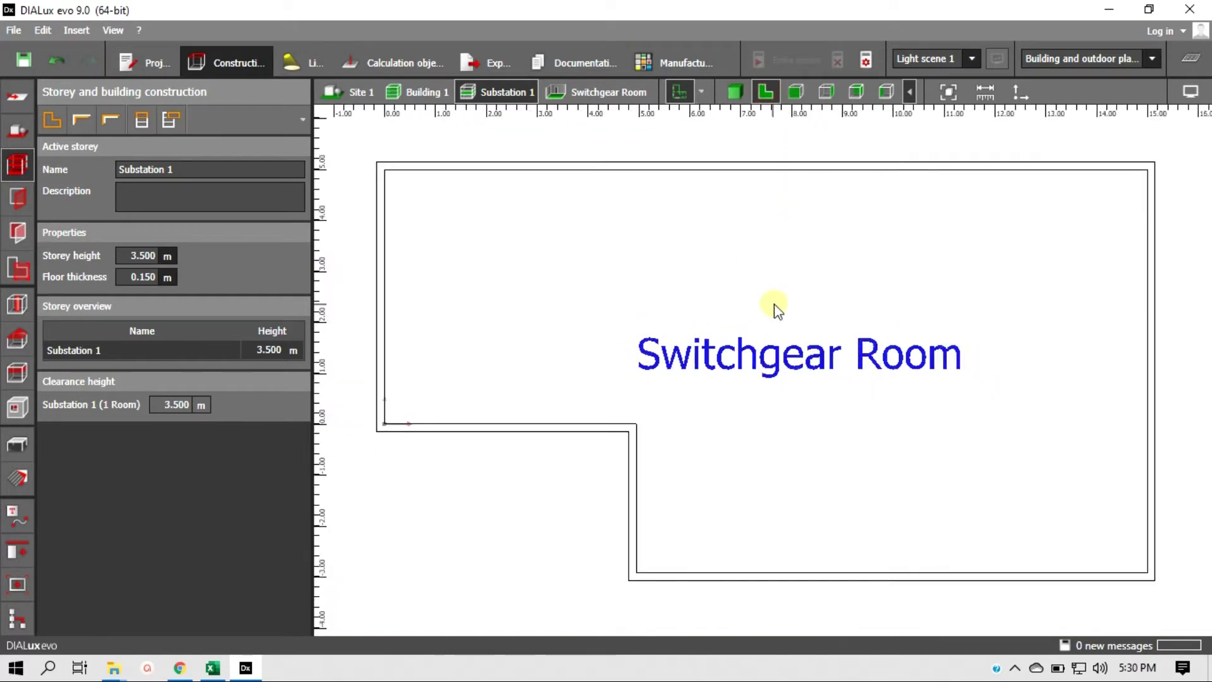
left_click_drag(506, 492, 561, 475)
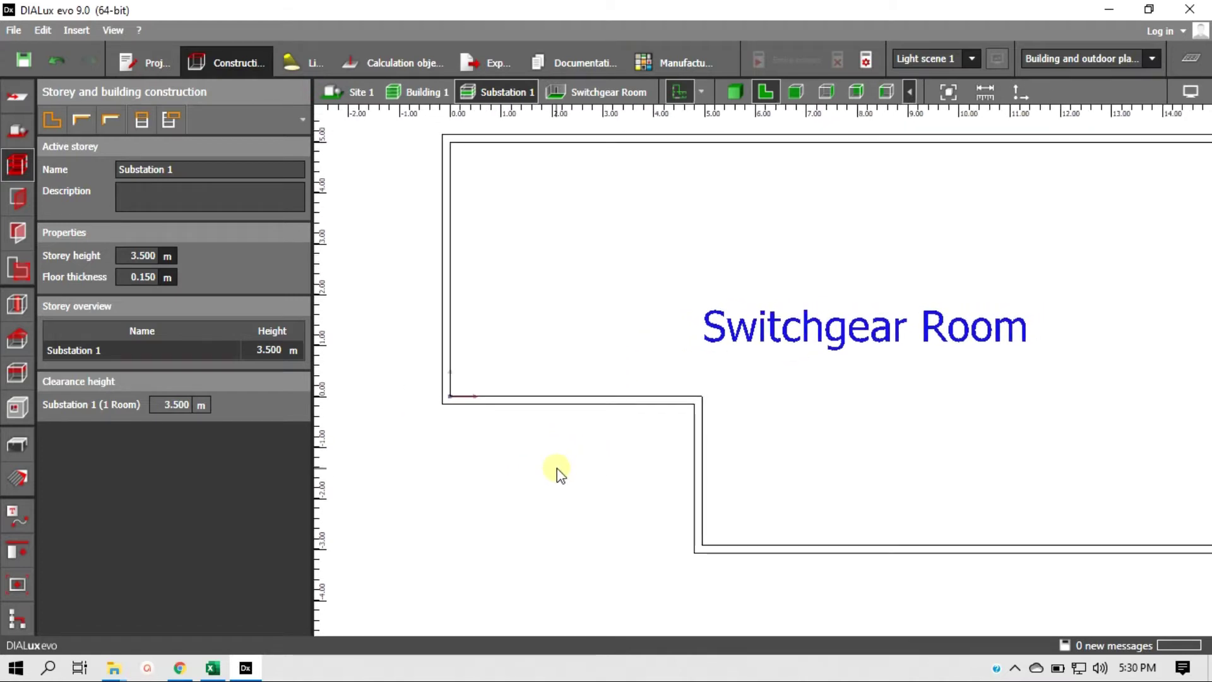
Review the reflectance options in the materials settings, including the factors for ceilings, walls and floors.
left_click(17, 478)
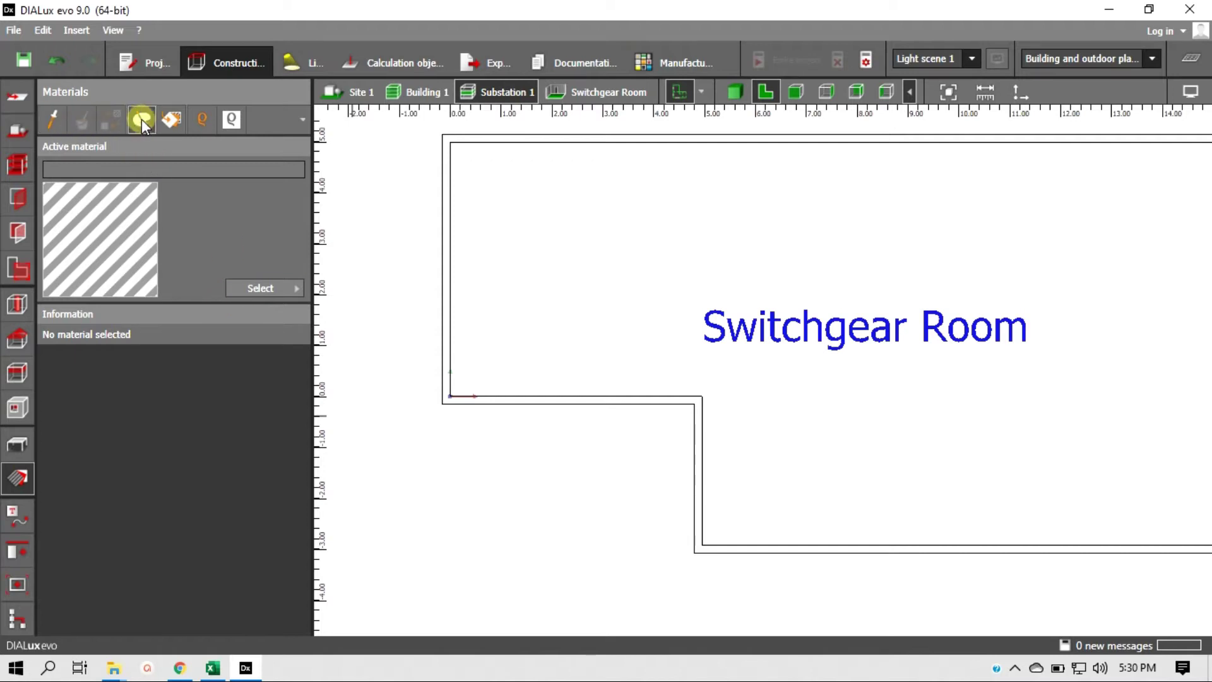
left_click(207, 118)
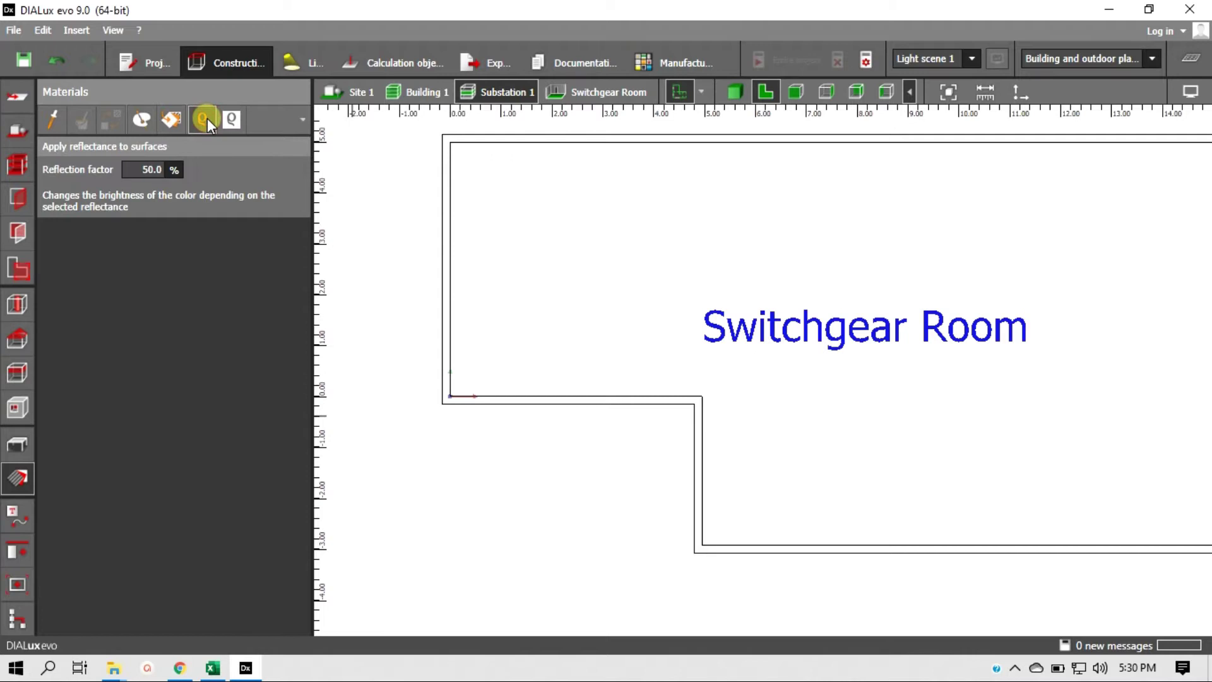
left_click(230, 119)
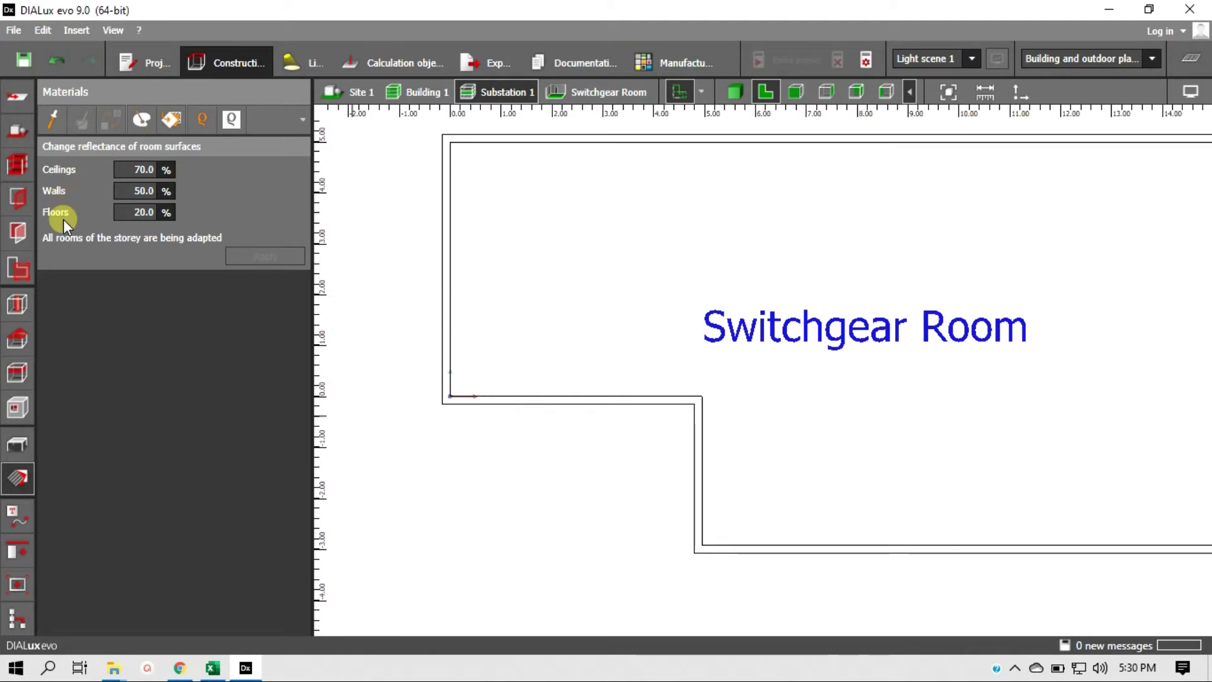
left_click(133, 214)
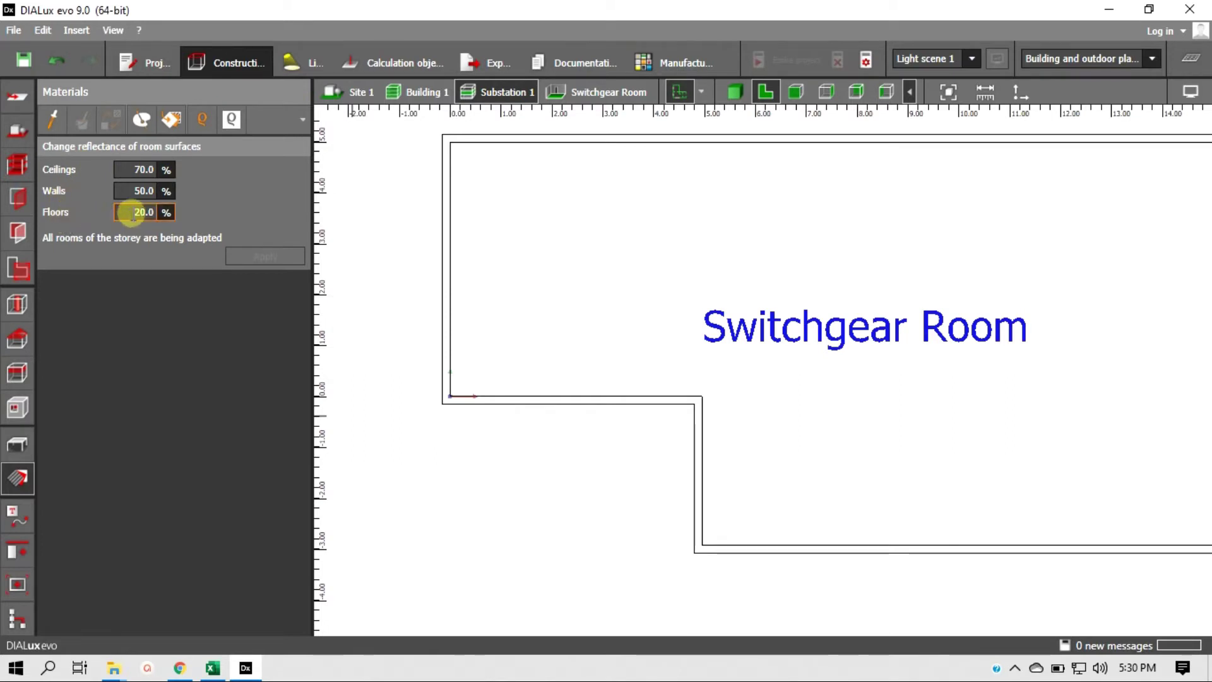
left_click(135, 192)
left_click(137, 170)
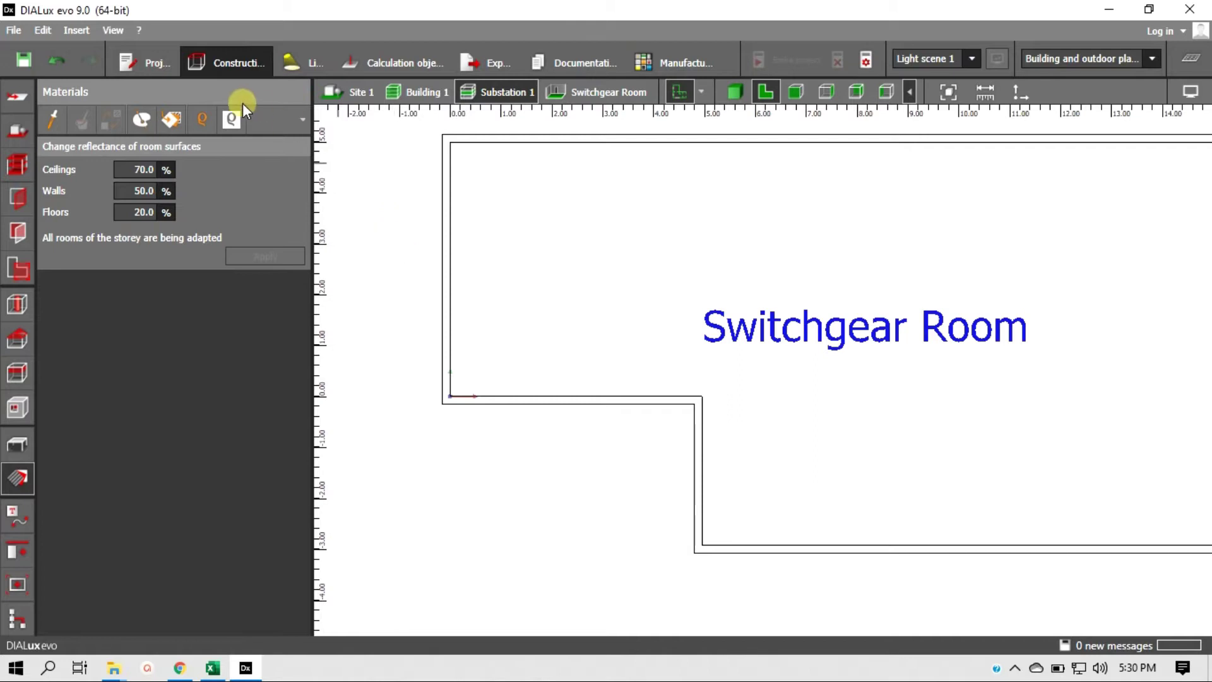
left_click(176, 127)
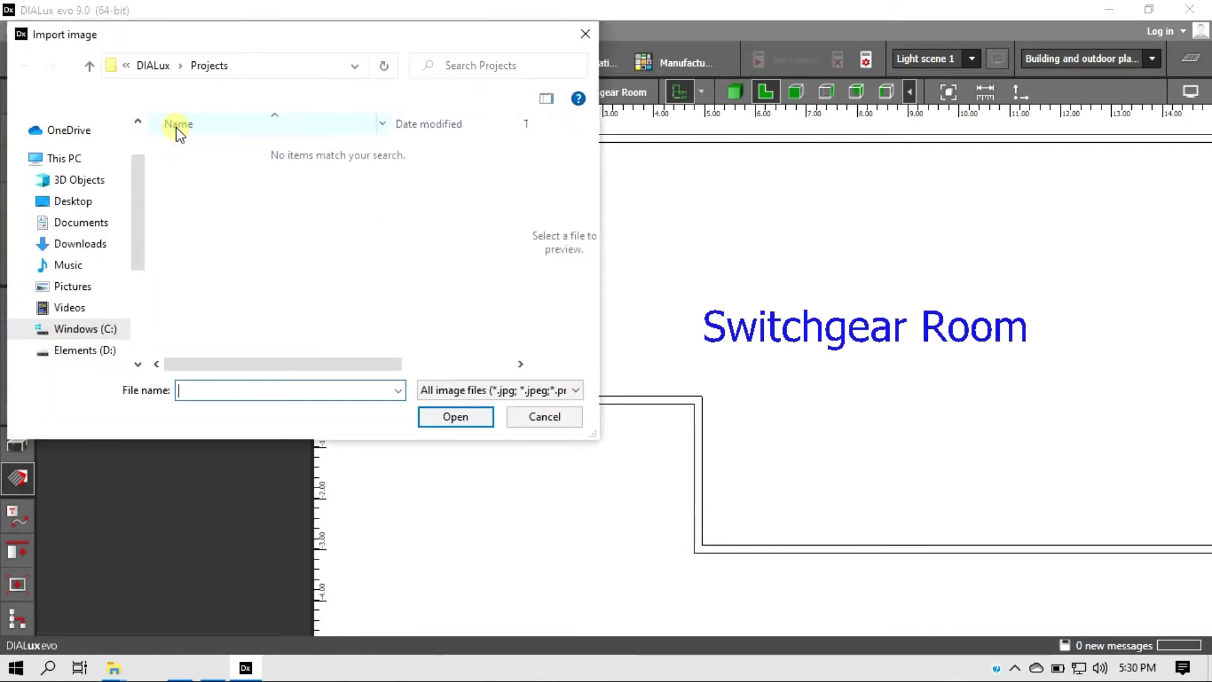
key("Escape")
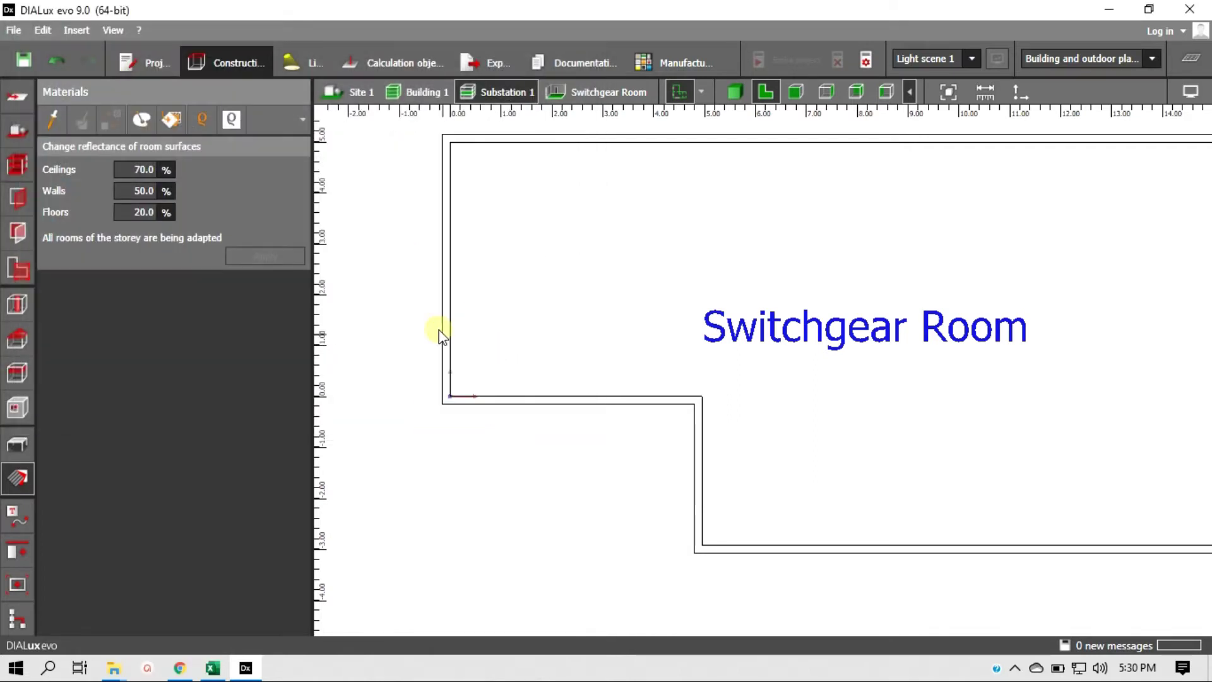
scroll(360, 306, "down", 1)
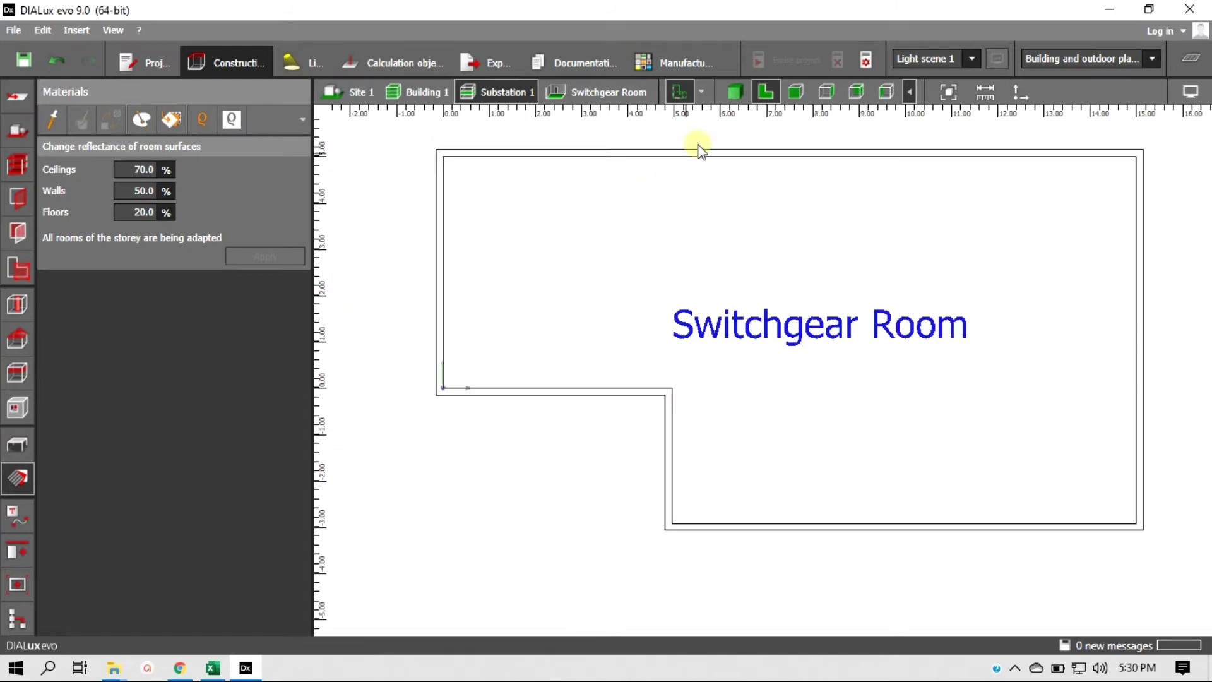
Load the colour 9002 (Grey white) from the Black/White group of the colour catalog and apply it to the room's walls.
left_click(735, 91)
middle_click_drag(760, 323, 704, 289)
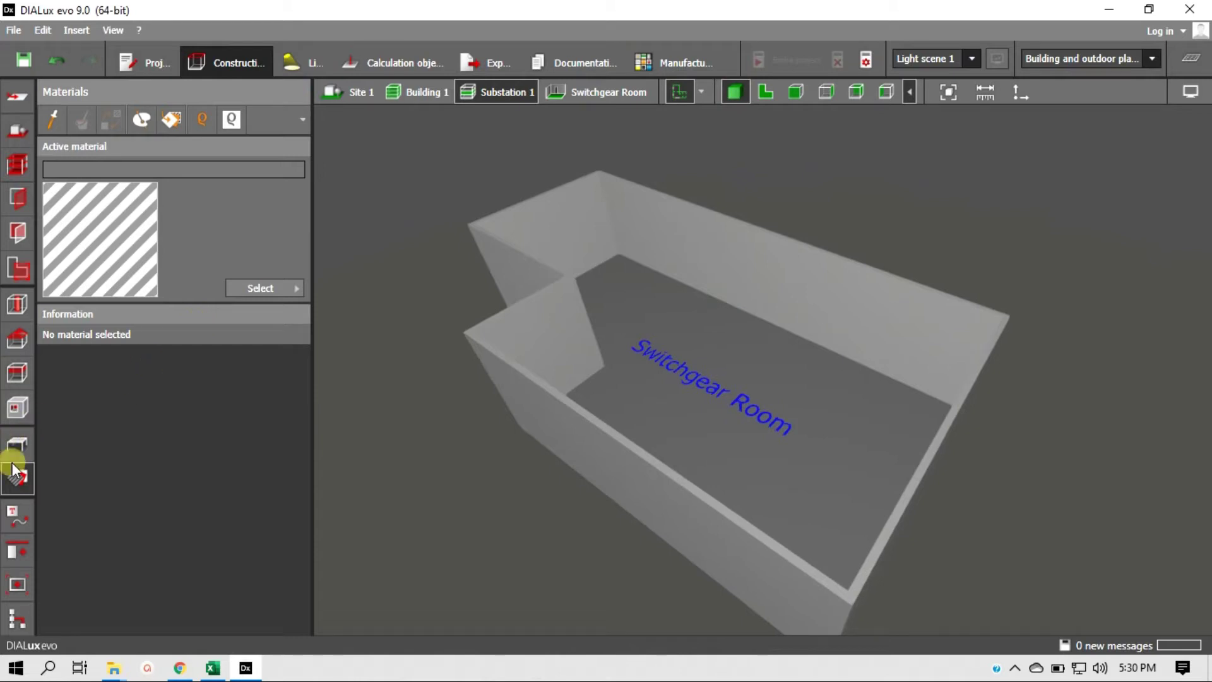
left_click(261, 287)
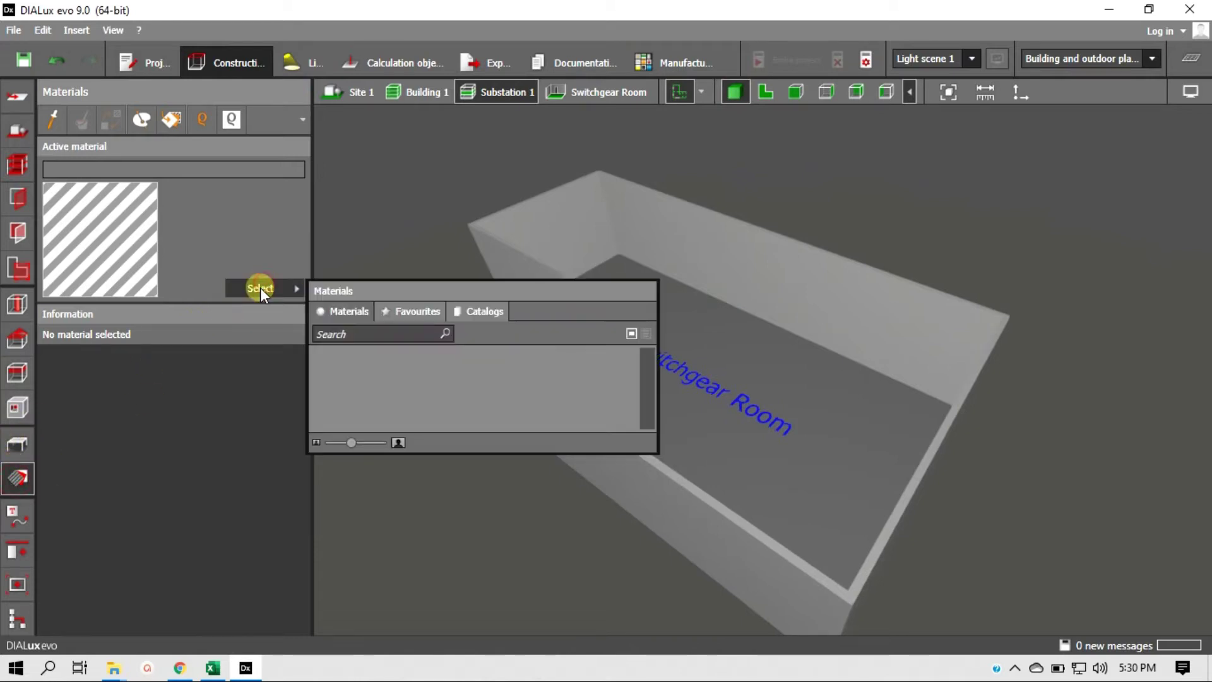
left_click(481, 310)
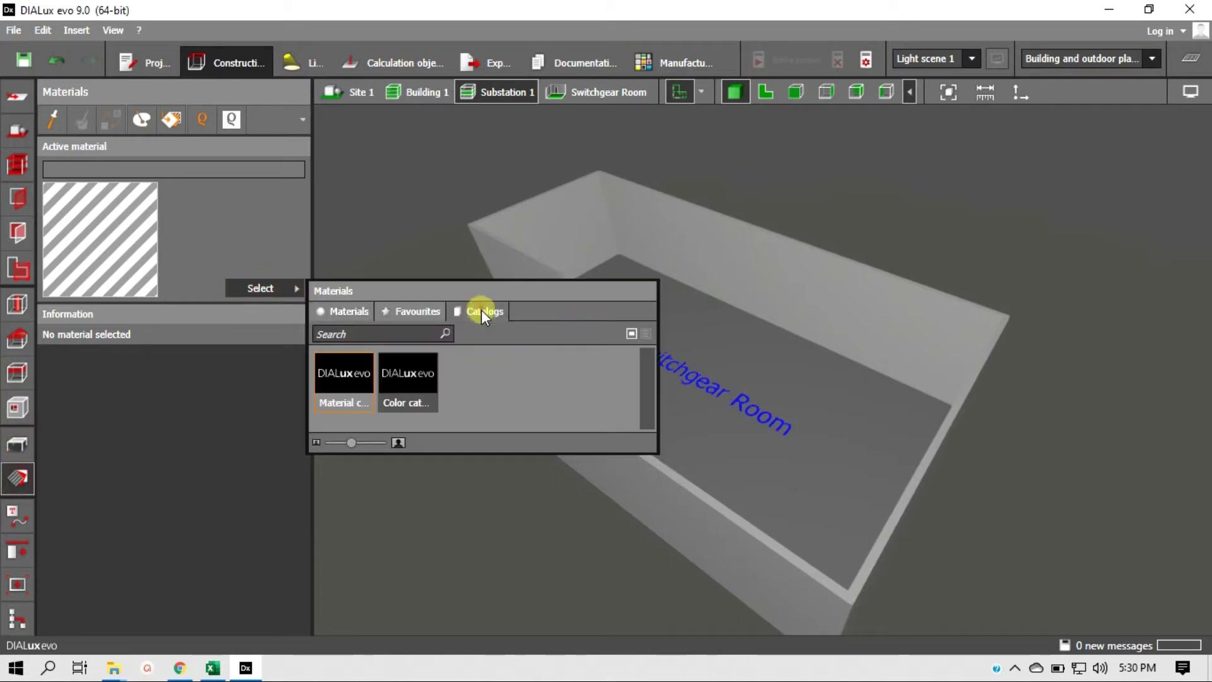
double_click(407, 399)
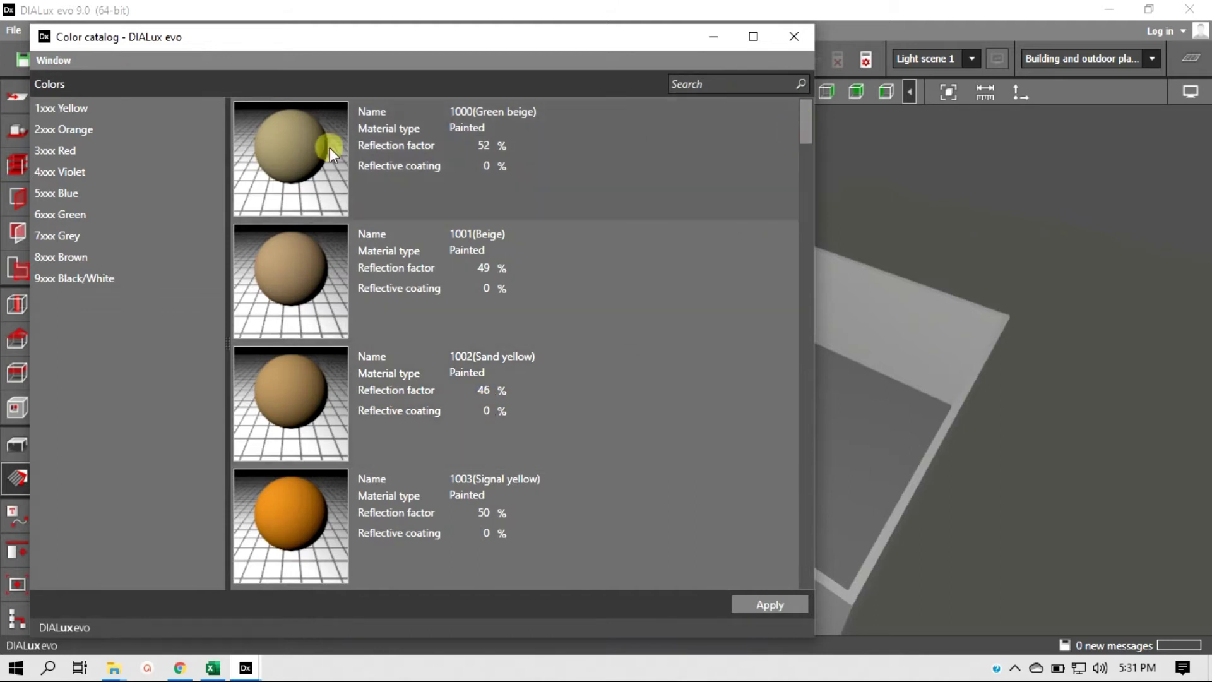
left_click(54, 279)
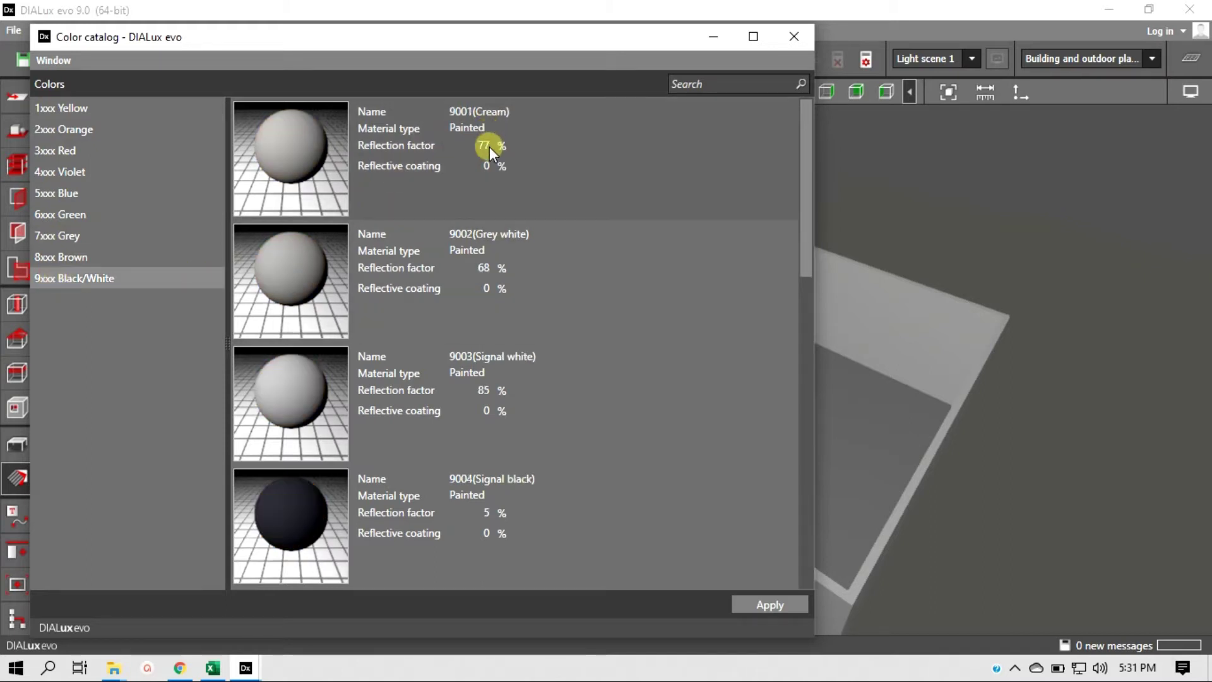
left_click(301, 272)
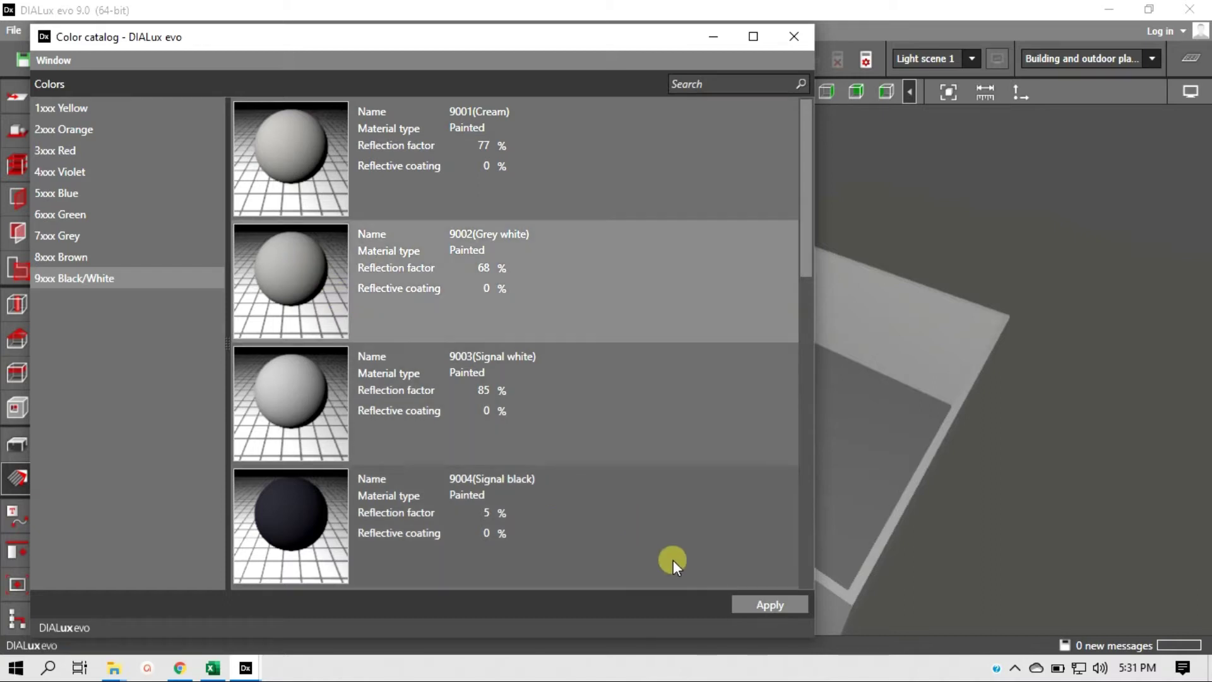
left_click(771, 604)
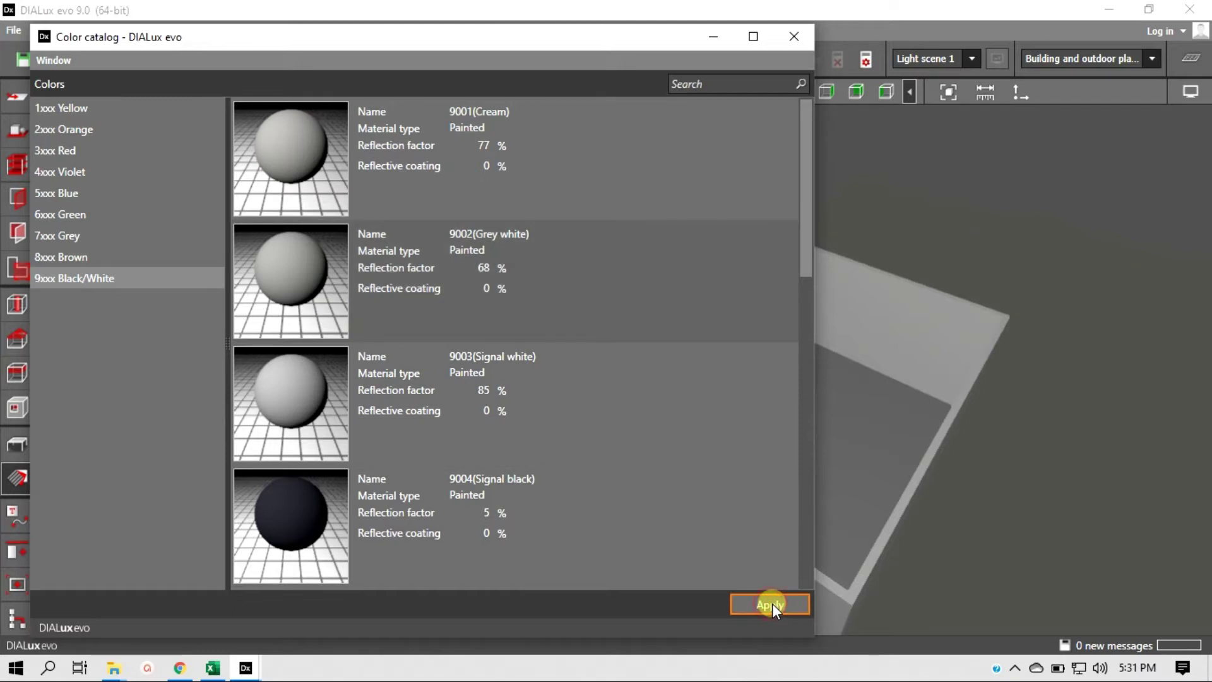
left_click(794, 36)
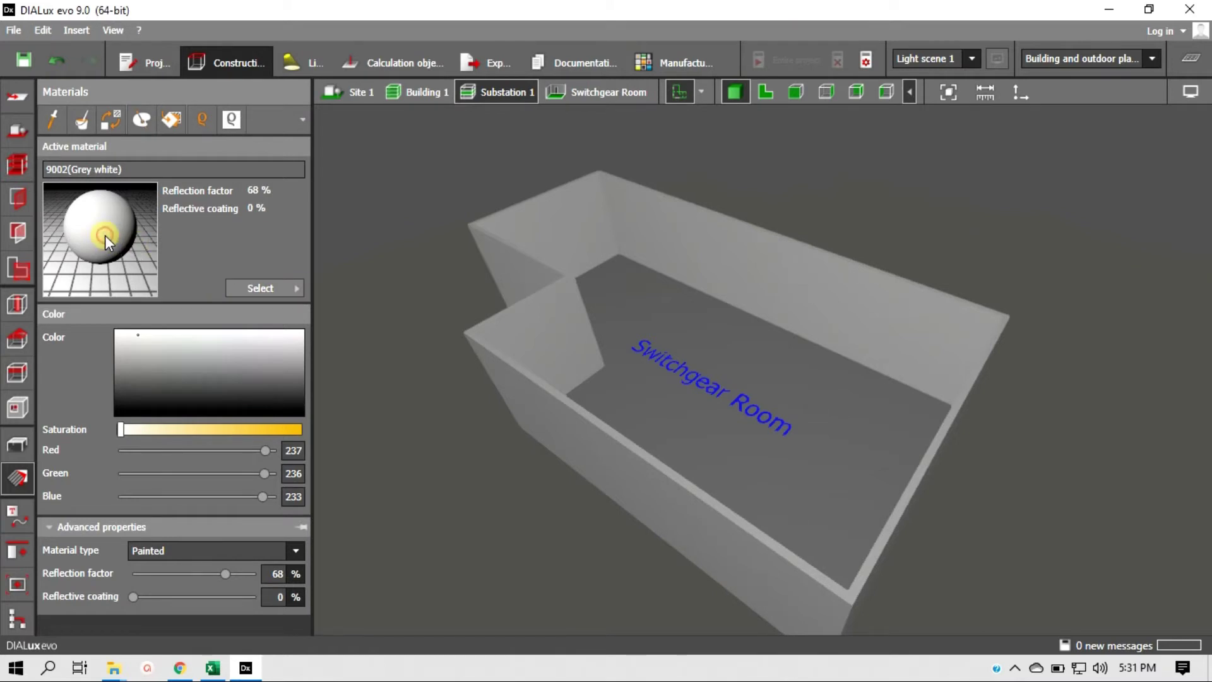
left_click(692, 239)
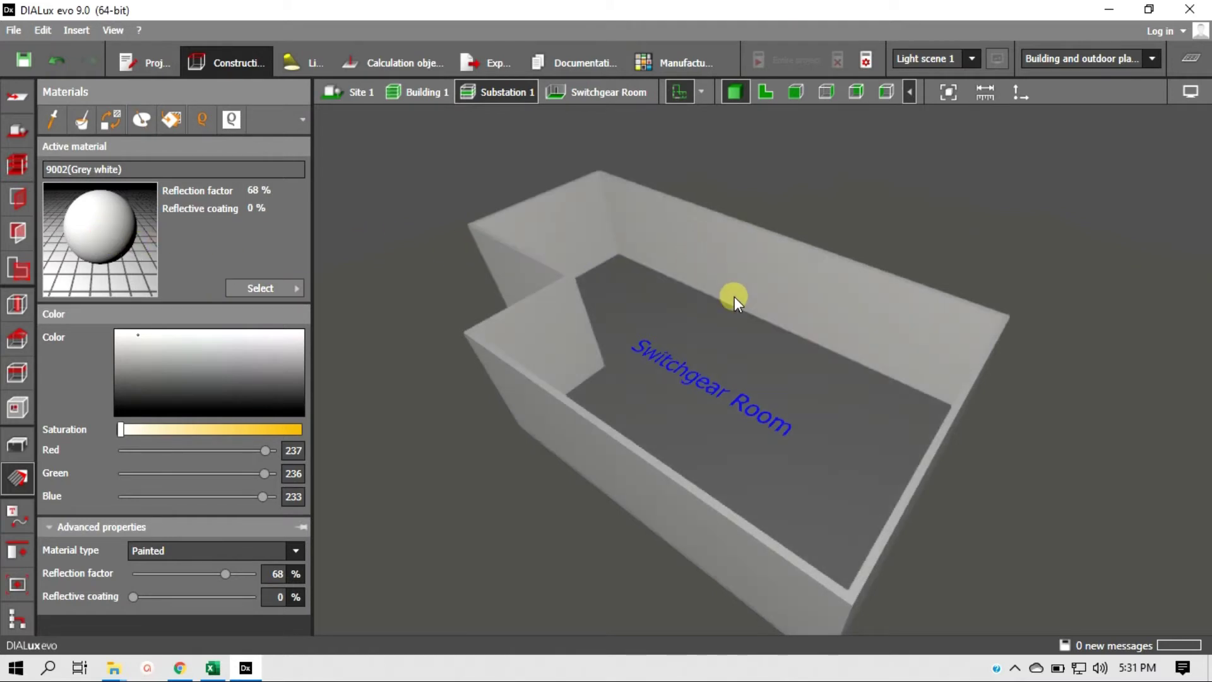
Check the materials assigned to the individual walls and the floor in 3D, including their reflection factors.
left_click(737, 278)
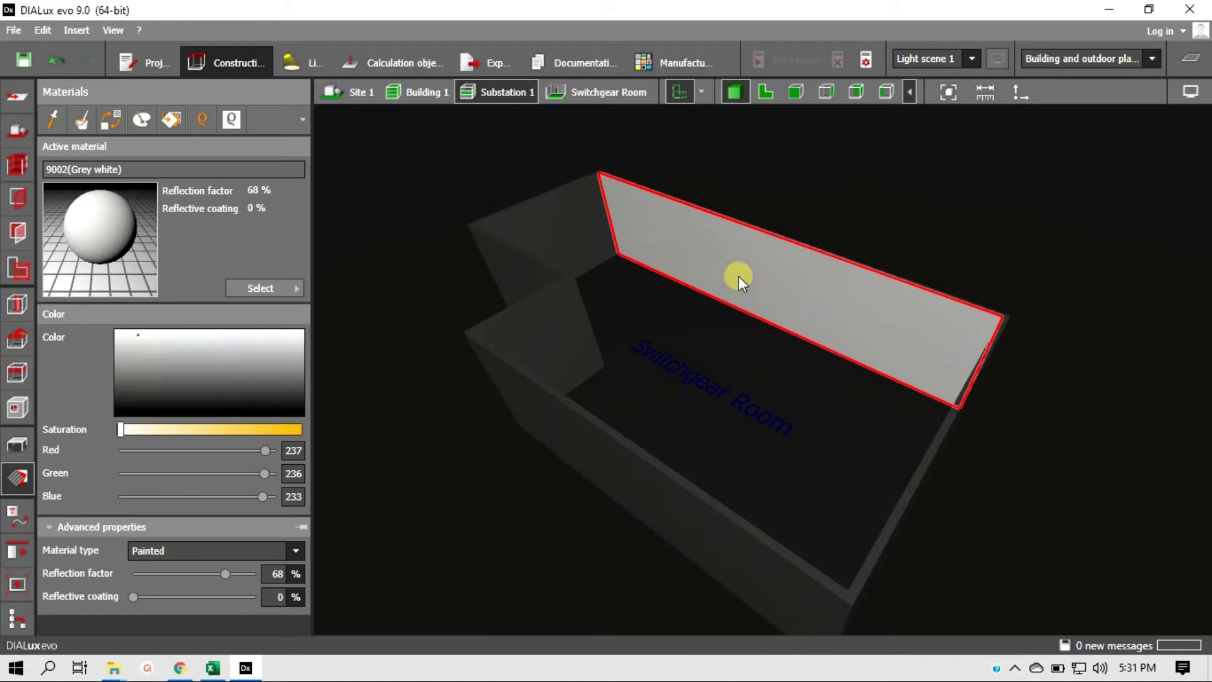
left_click(538, 250)
left_click(645, 344)
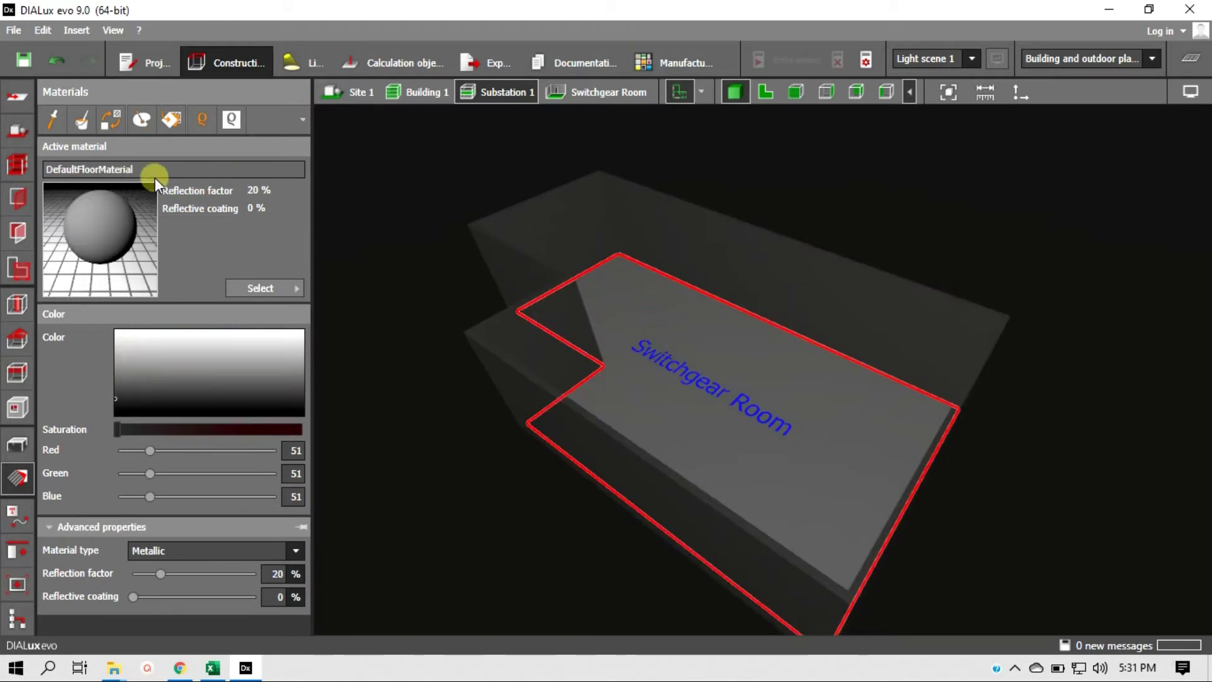
left_click(665, 236)
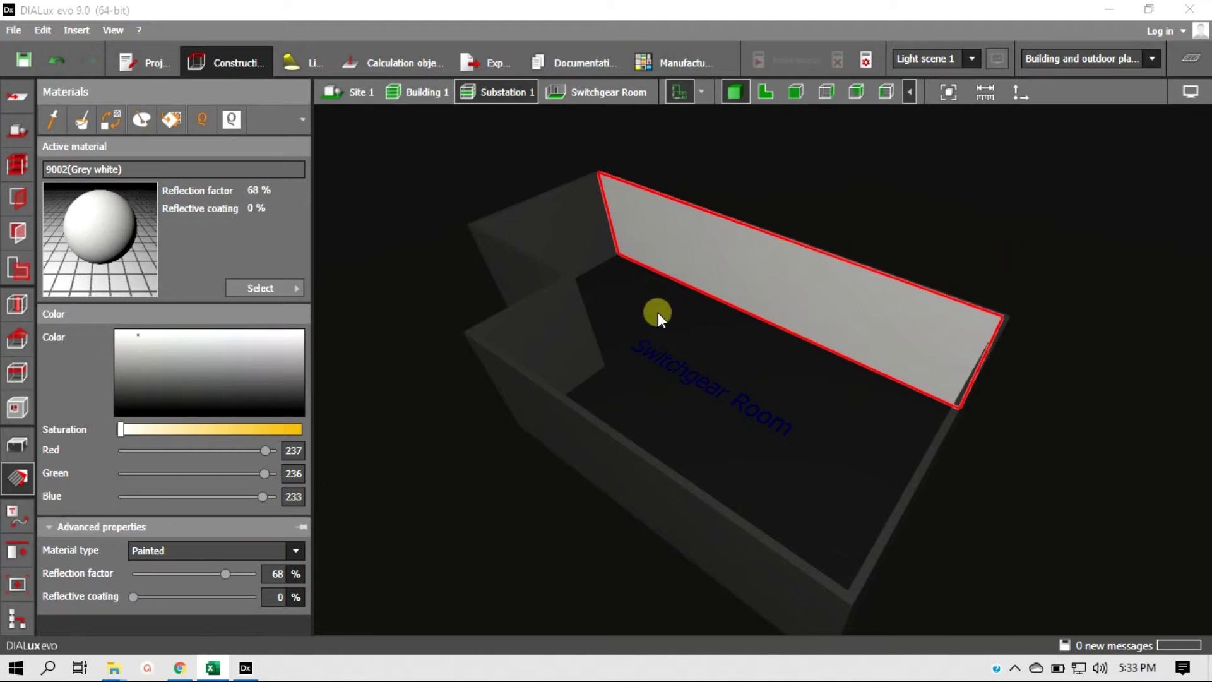
left_click(577, 235)
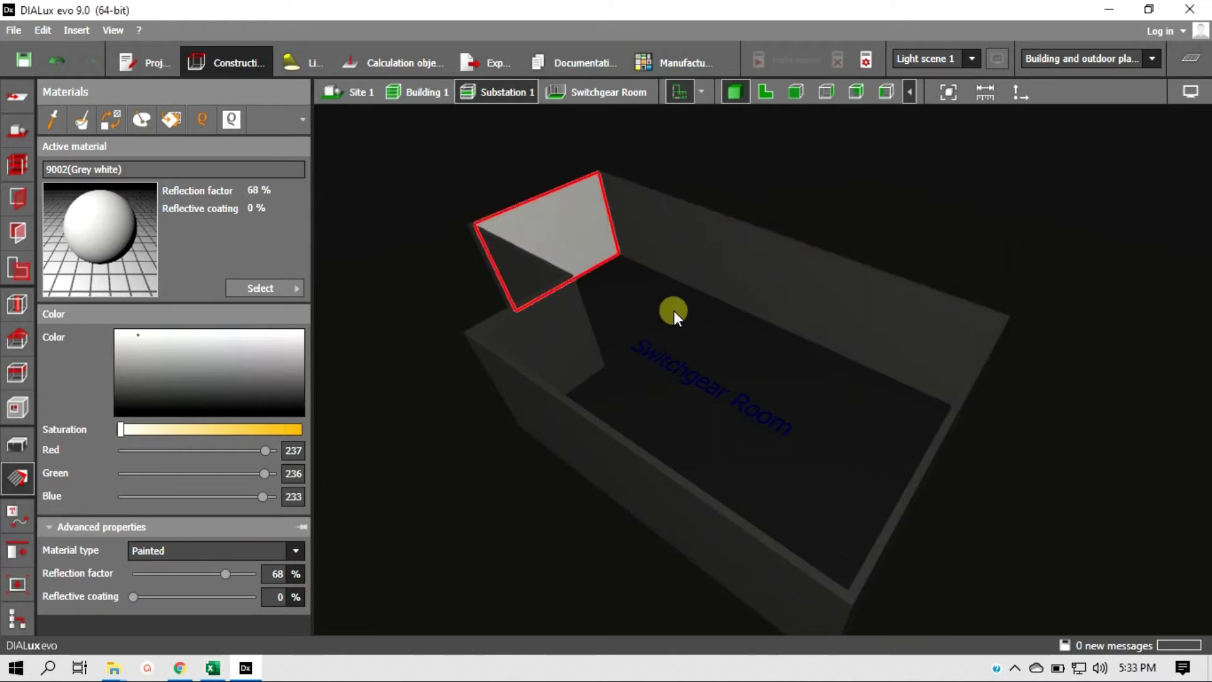
left_click(642, 309)
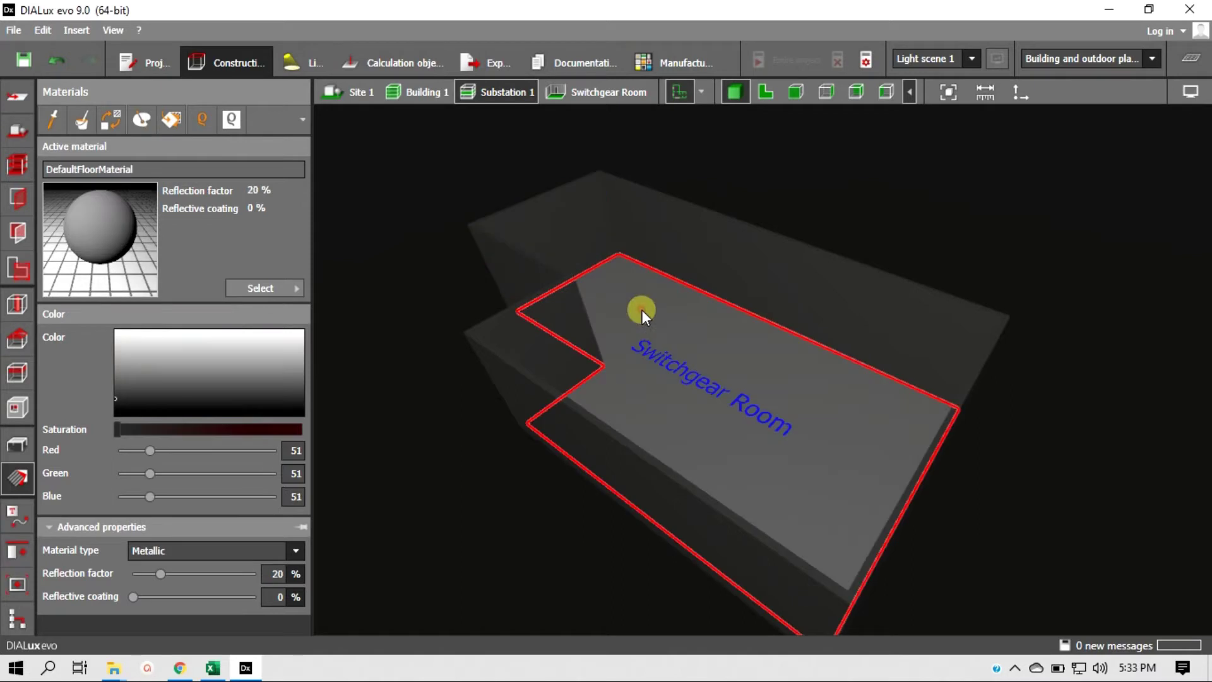
left_click(437, 202)
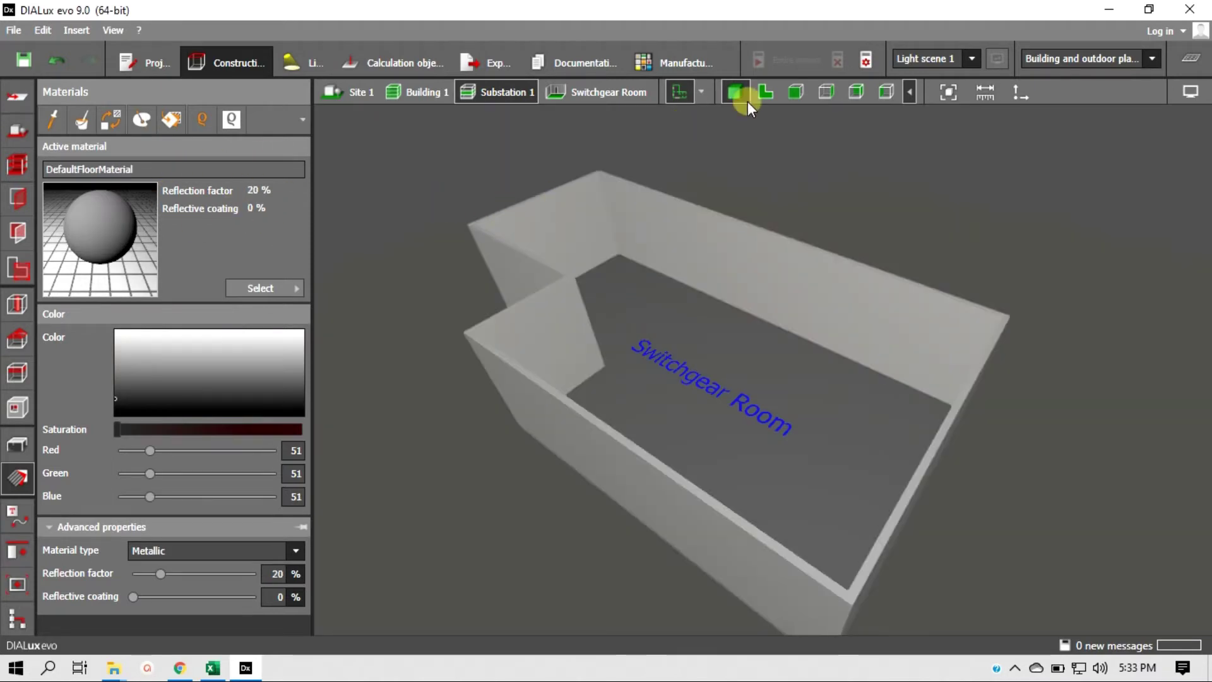
Return to the floor plan and choose the long extrusion volume as the active furniture object.
right_click_drag(831, 211, 892, 255)
left_click(770, 92)
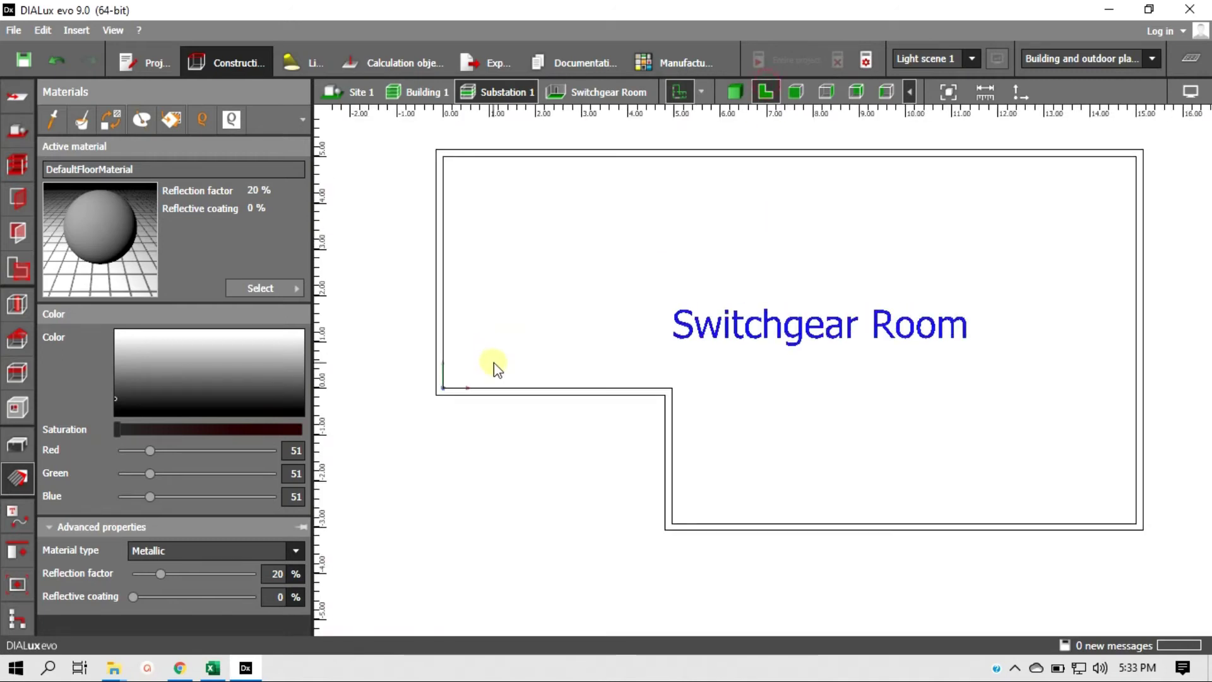
left_click(949, 94)
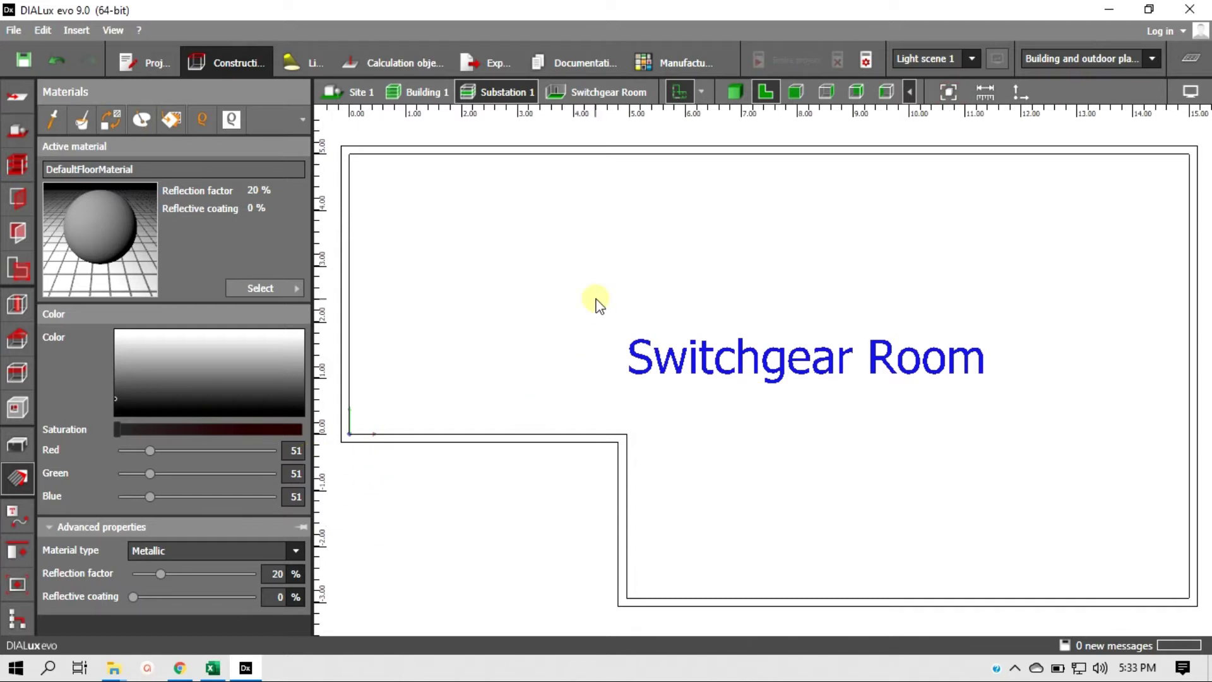
scroll(597, 299, "down", 1)
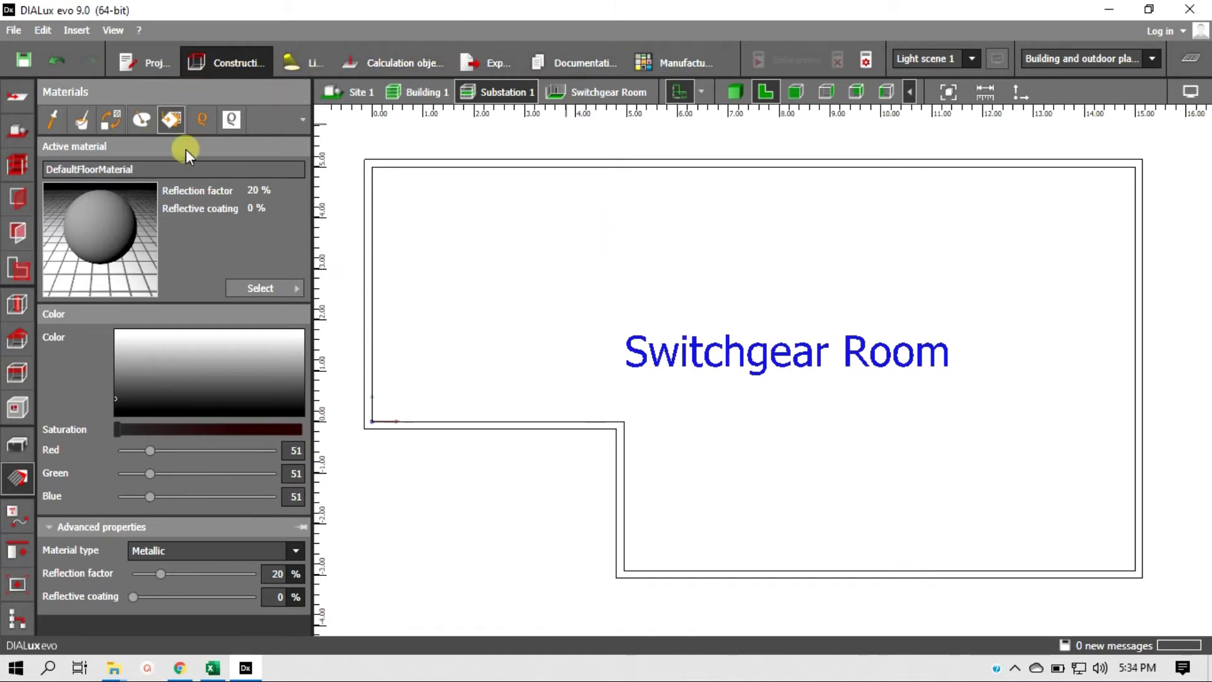
left_click(244, 121)
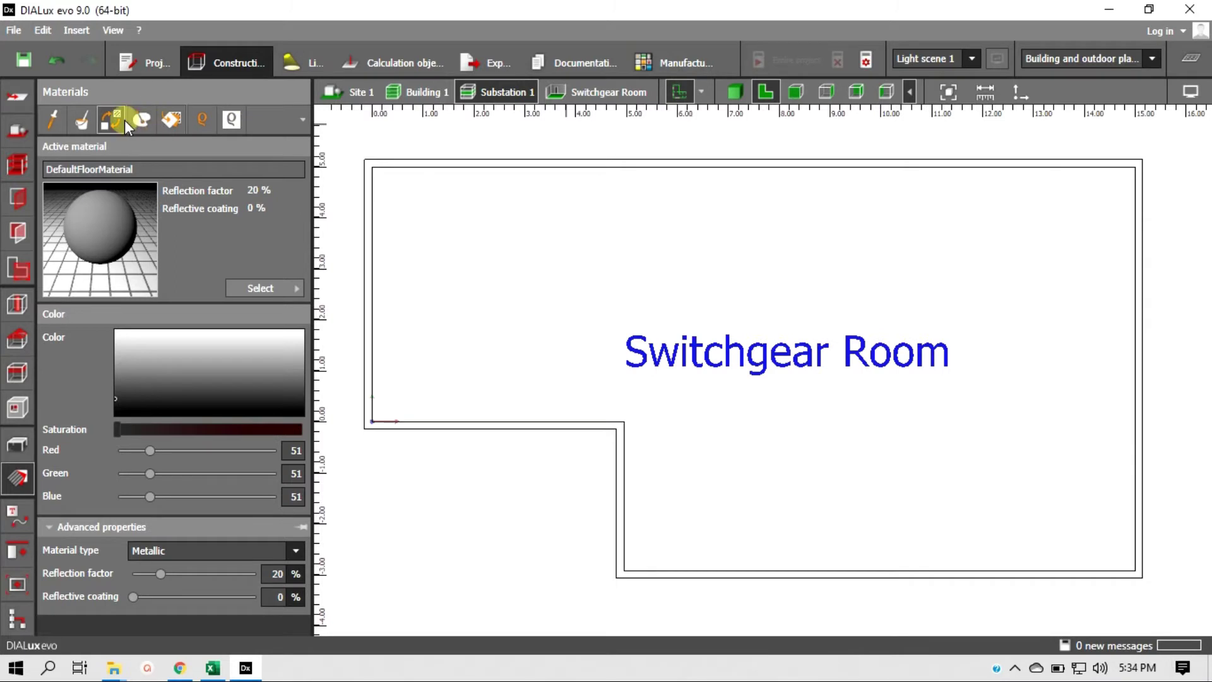
left_click(16, 448)
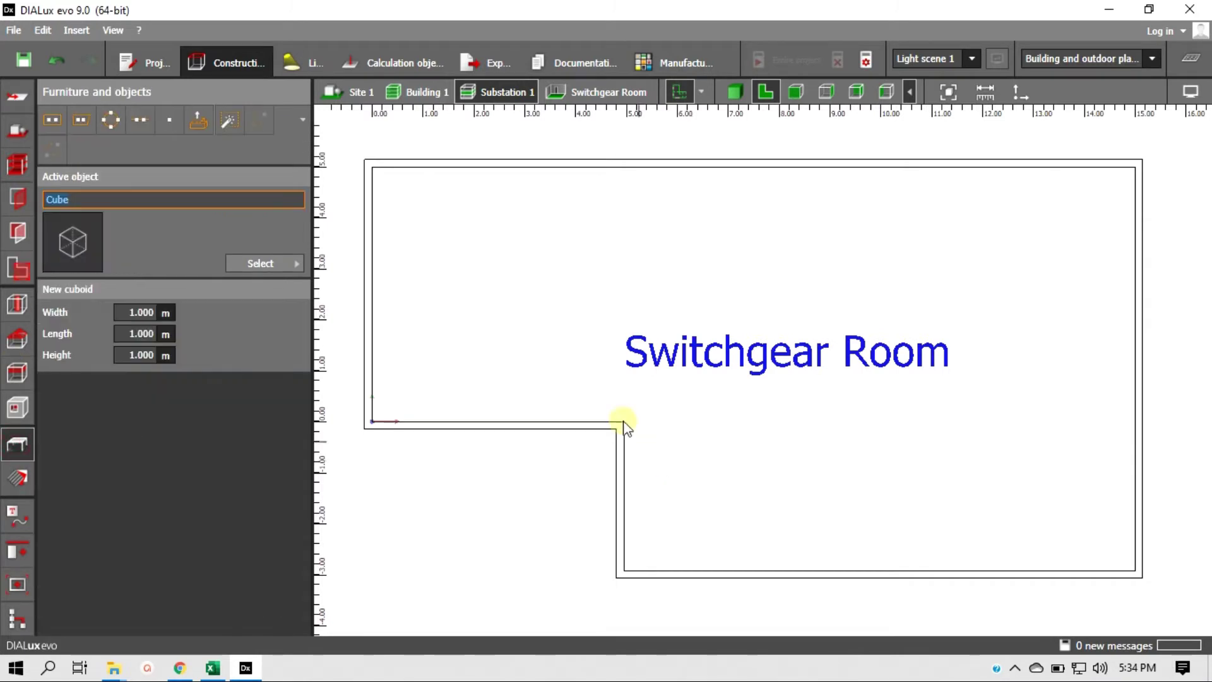
left_click(263, 264)
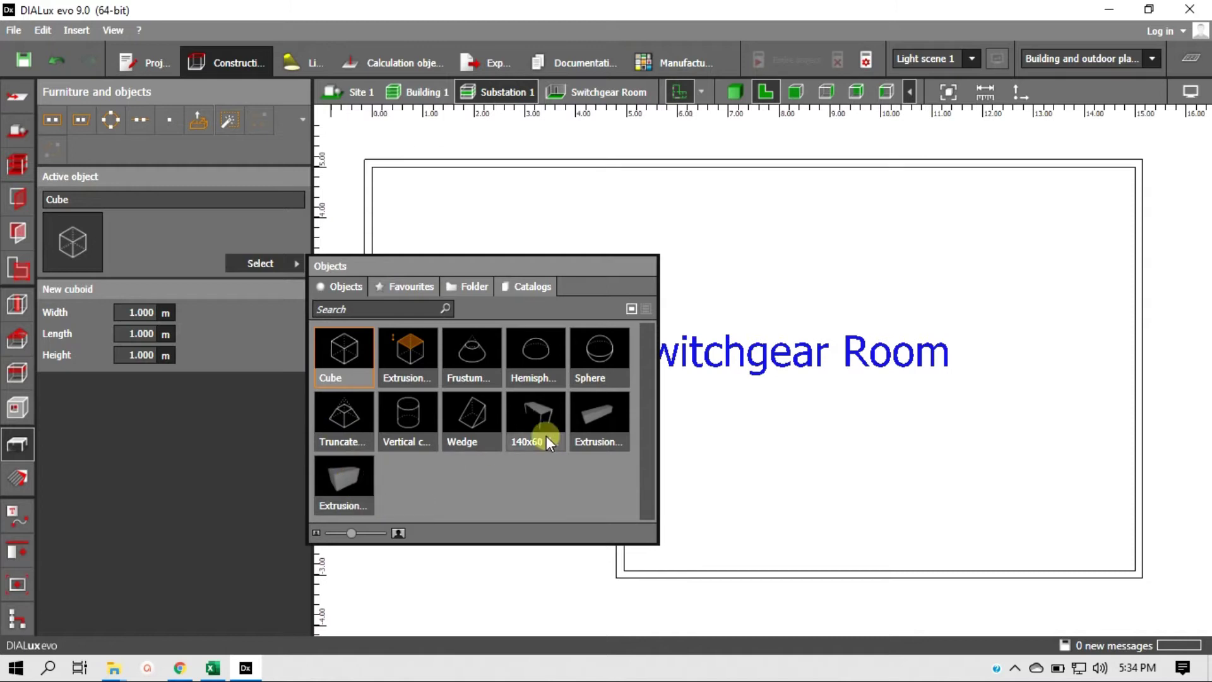
left_click(612, 415)
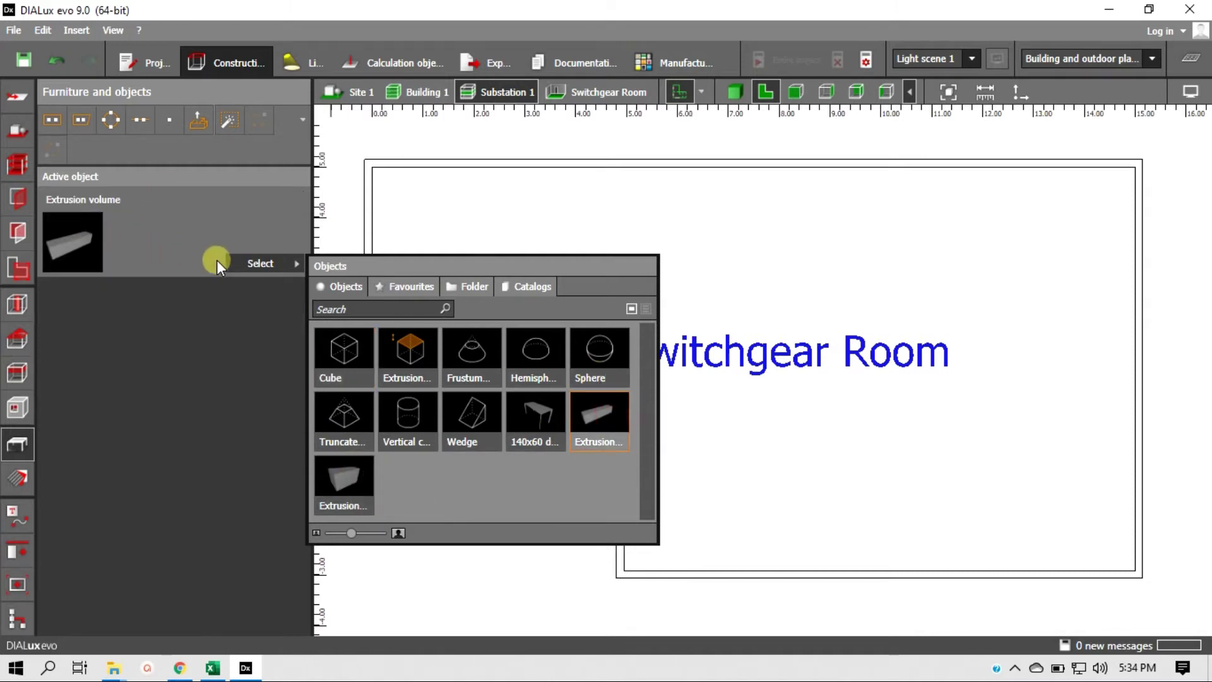
left_click(258, 265)
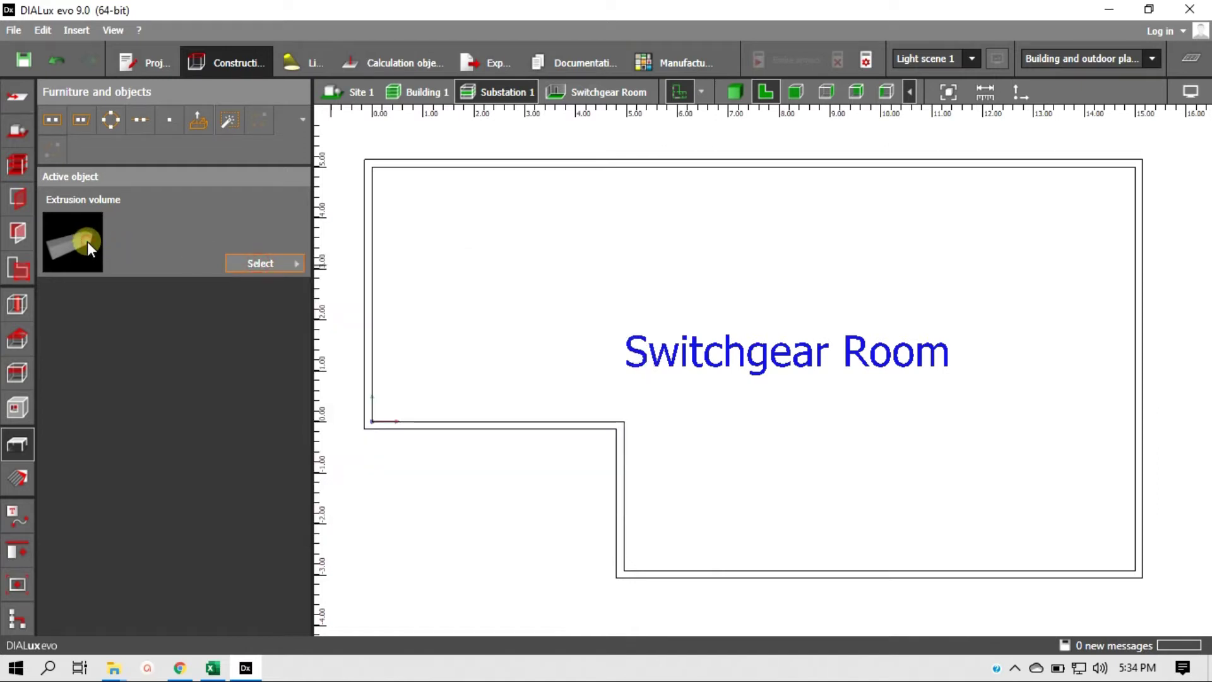
Place the extrusion volume in the upper left part of the switchgear room at about X 3.7 m, Y 2.8 m and view it in 3D.
left_click(260, 263)
left_click(256, 263)
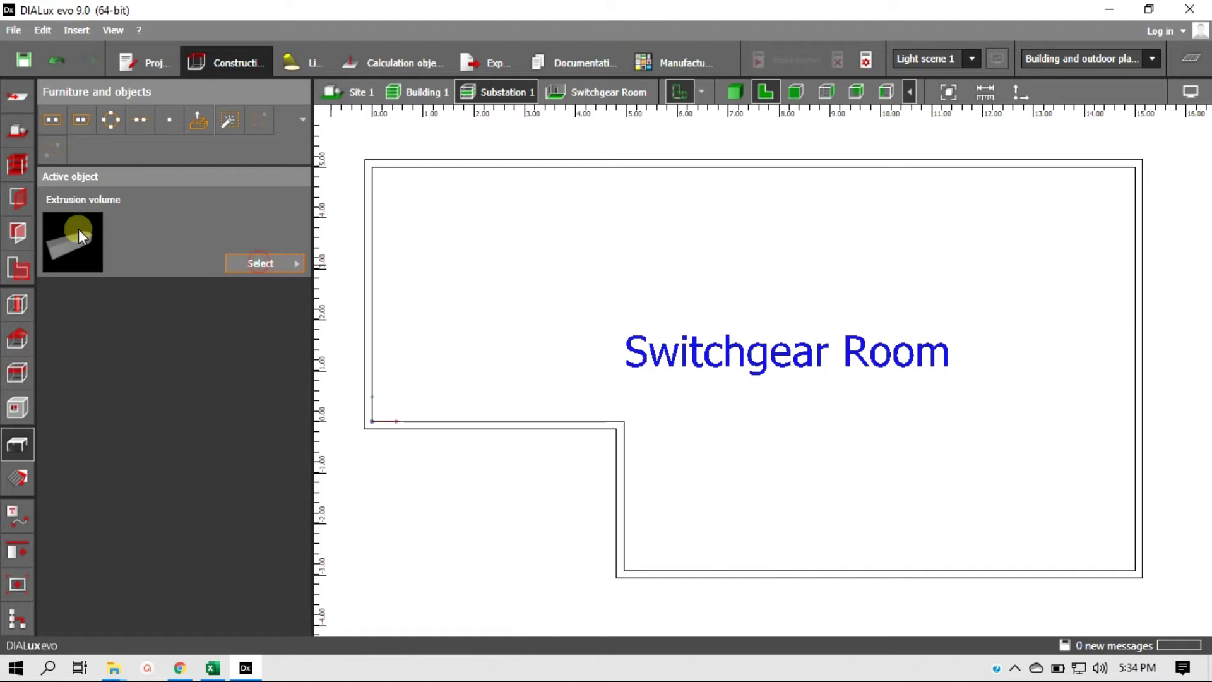
left_click(252, 263)
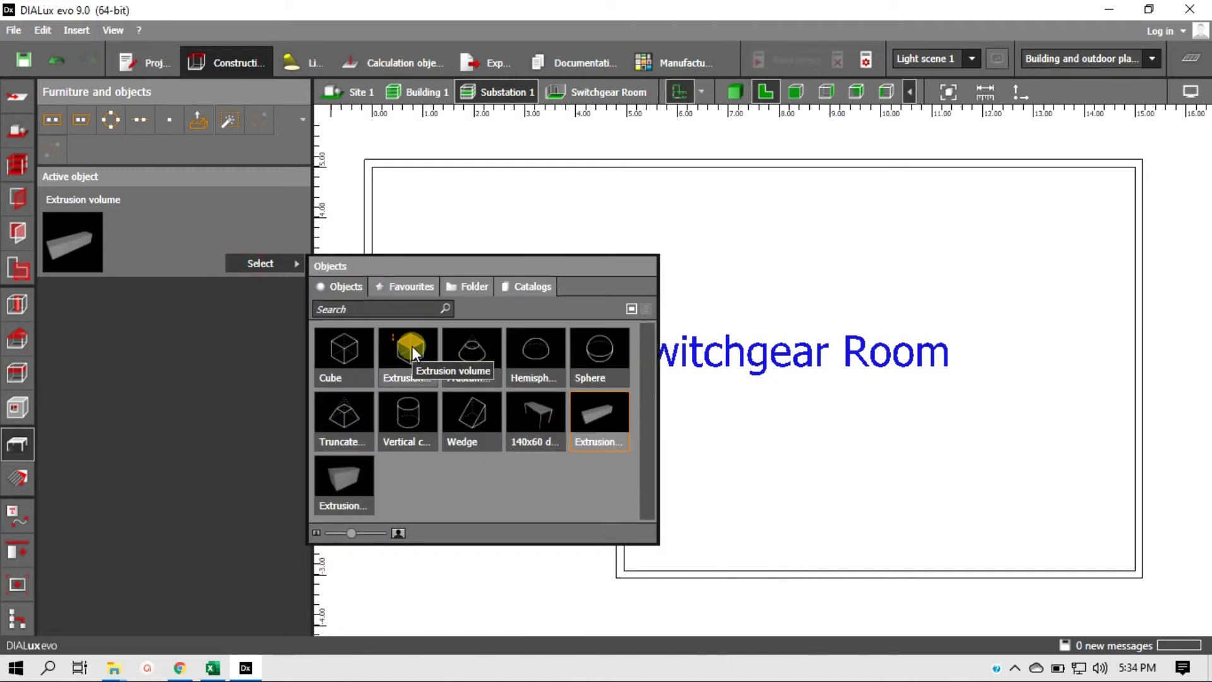
left_click_drag(412, 346, 81, 233)
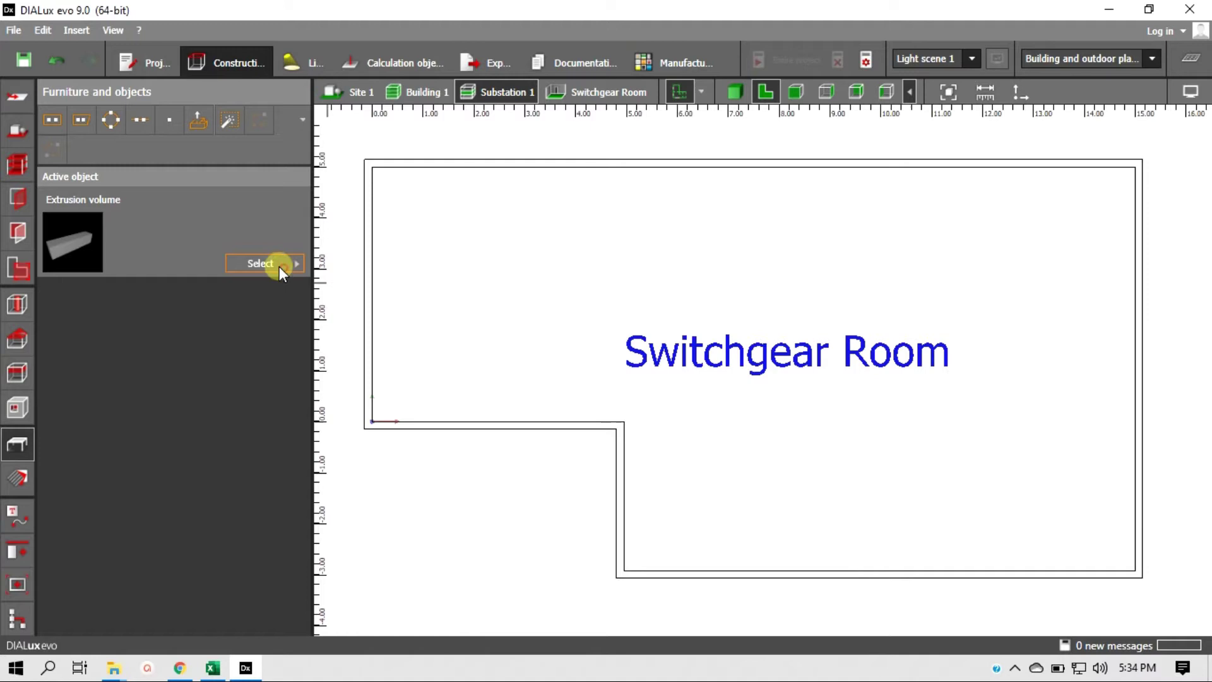
left_click_drag(78, 240, 562, 281)
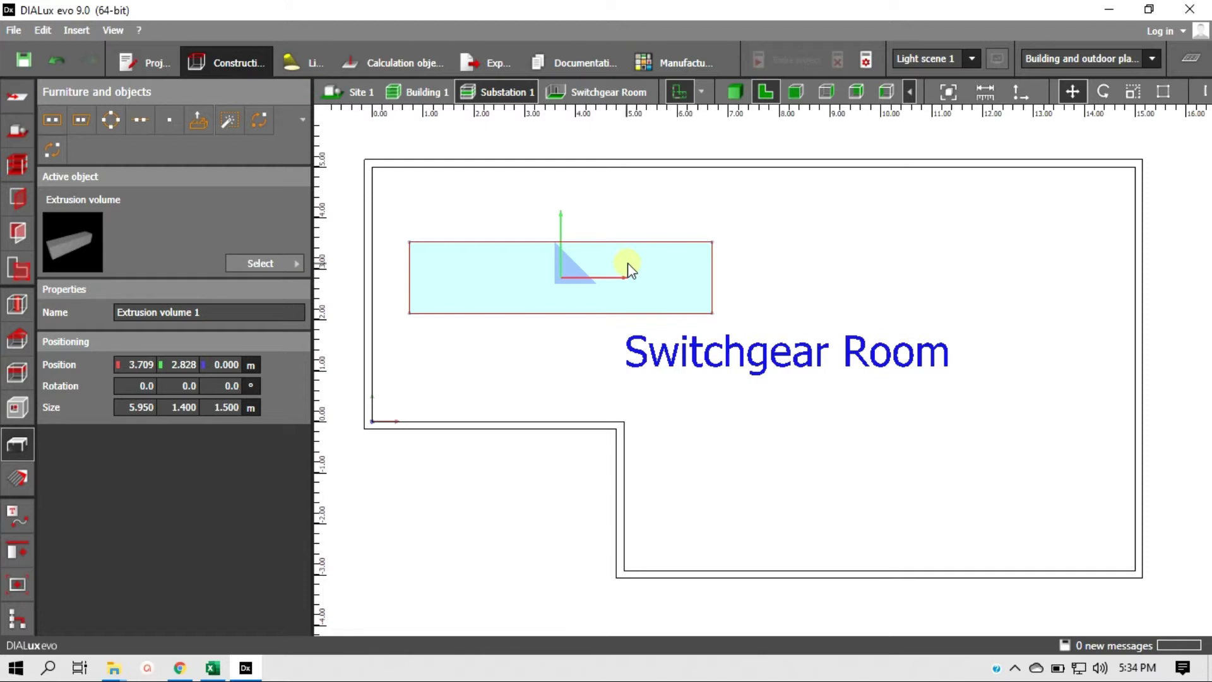
left_click(732, 93)
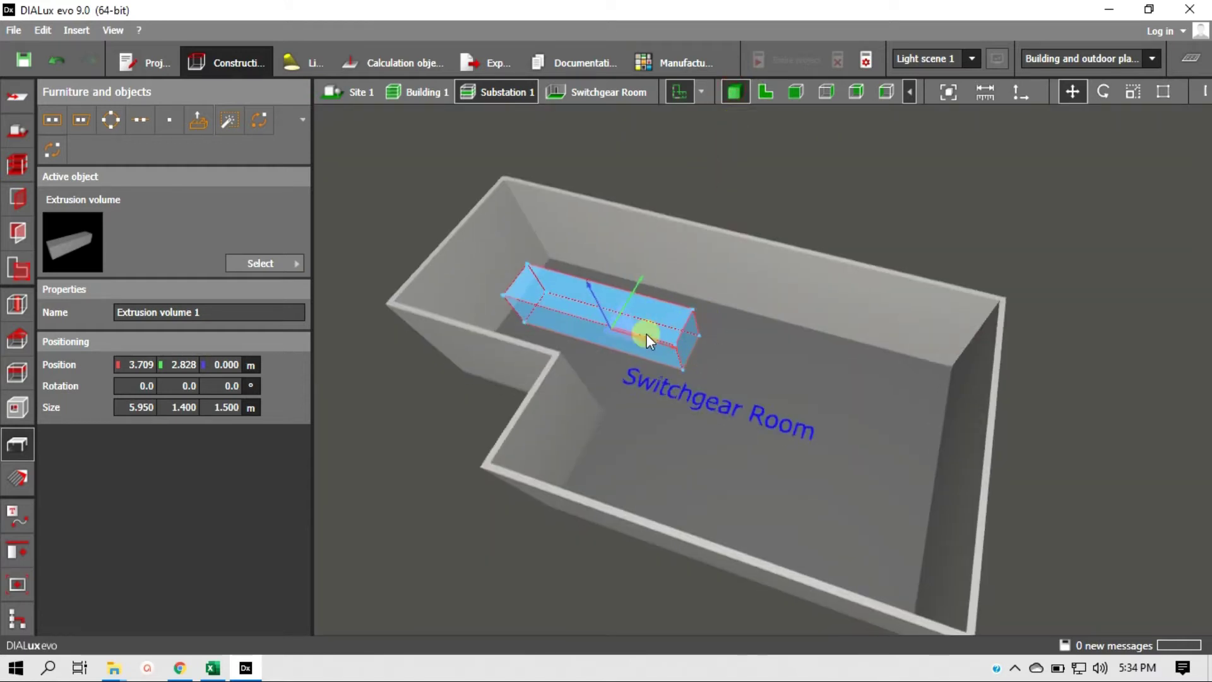
Resize the extrusion volume to 7 m by 1.2 m by 2 m and check it in the front view.
key("F2")
right_click(500, 301)
left_click(556, 373)
key("Escape")
left_click(136, 406)
type("7")
key("Tab")
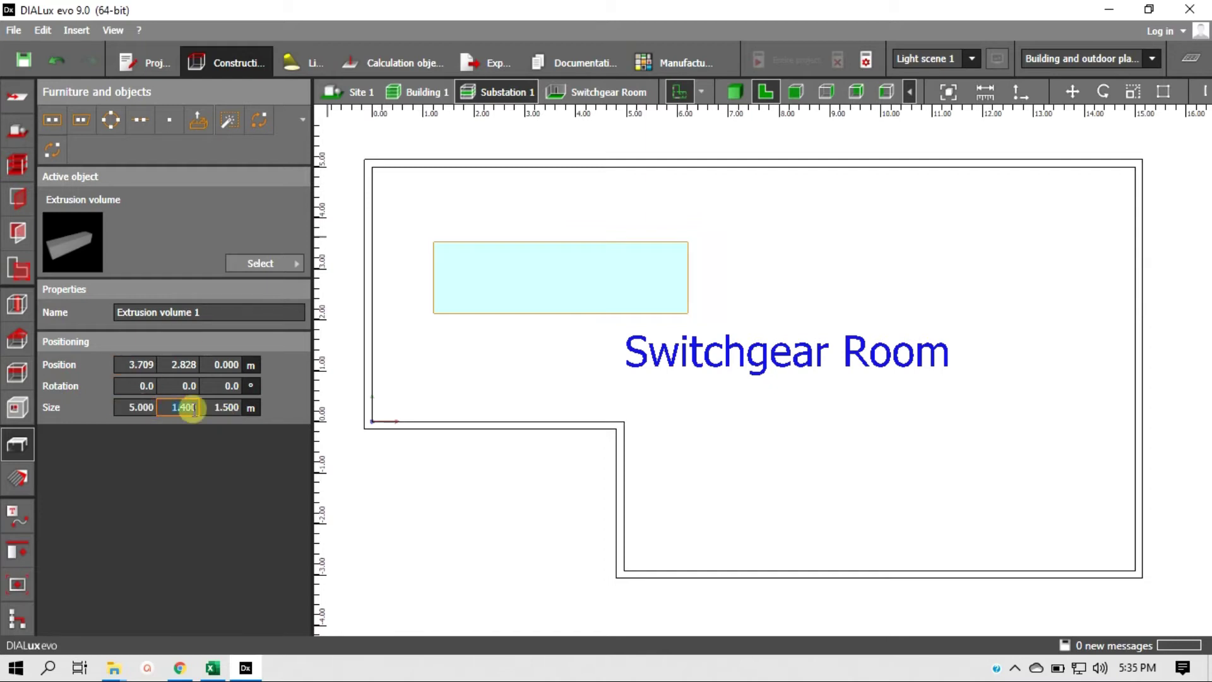
type("1.2")
key("Tab")
type("2")
key("Tab")
left_click(825, 92)
left_click(795, 93)
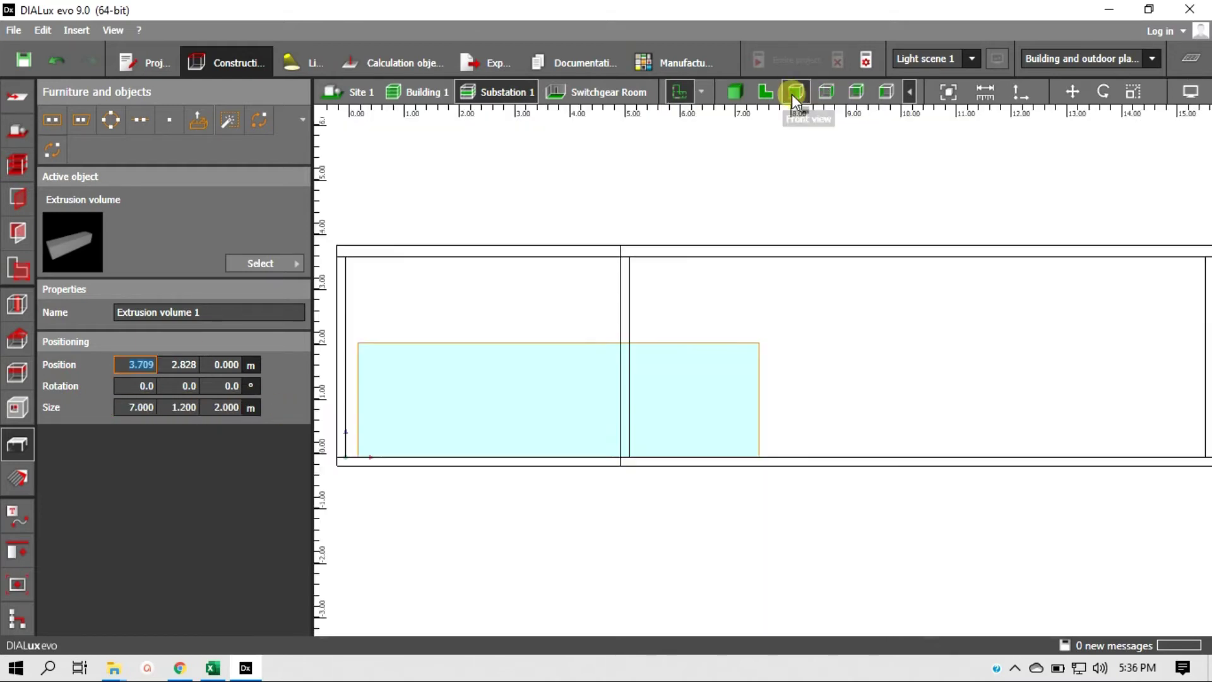
Move the extrusion volume in the floor plan to about X 4.9 m, Y 2.9 m.
left_click(765, 92)
right_click(592, 282)
left_click(626, 294)
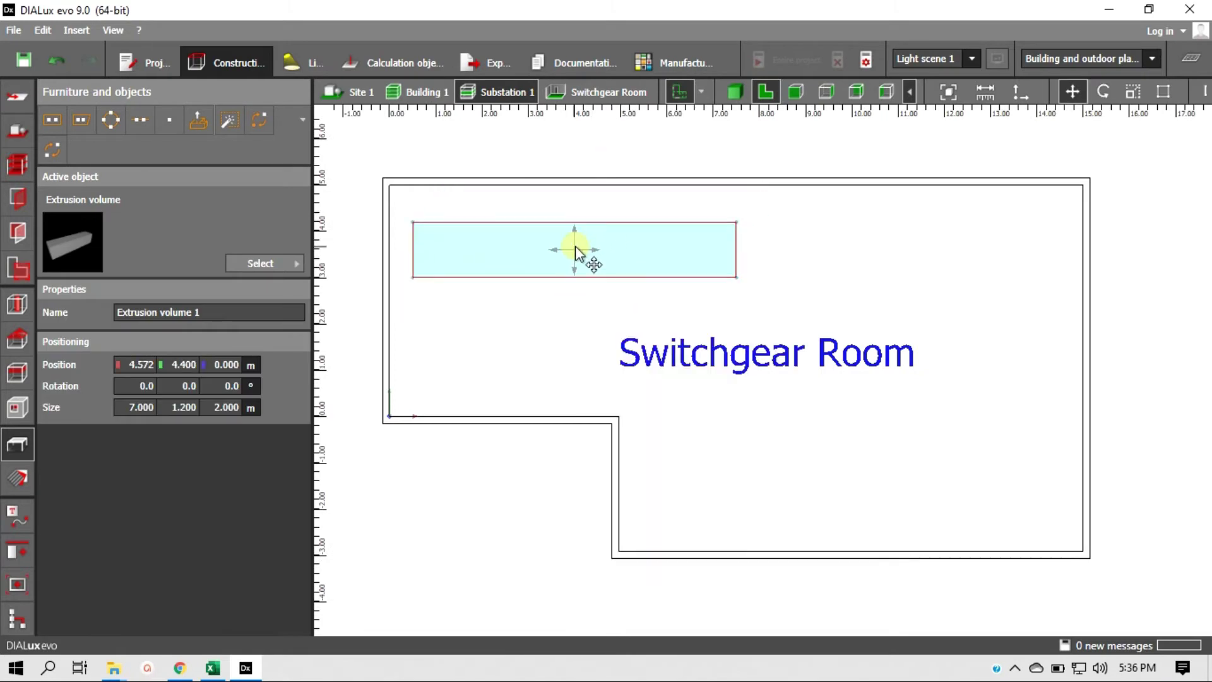
left_click(611, 277)
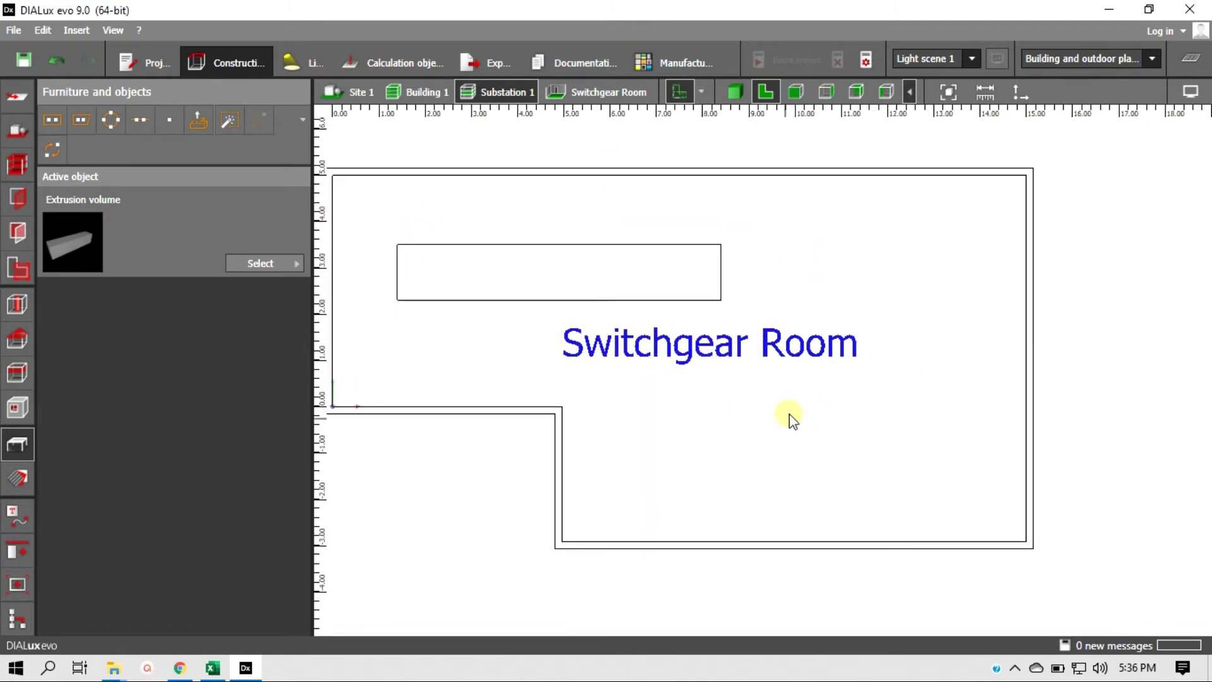
Set the extrusion volume's length along X to 5 m.
left_click(572, 273)
left_click(136, 407)
type("5")
key("Return")
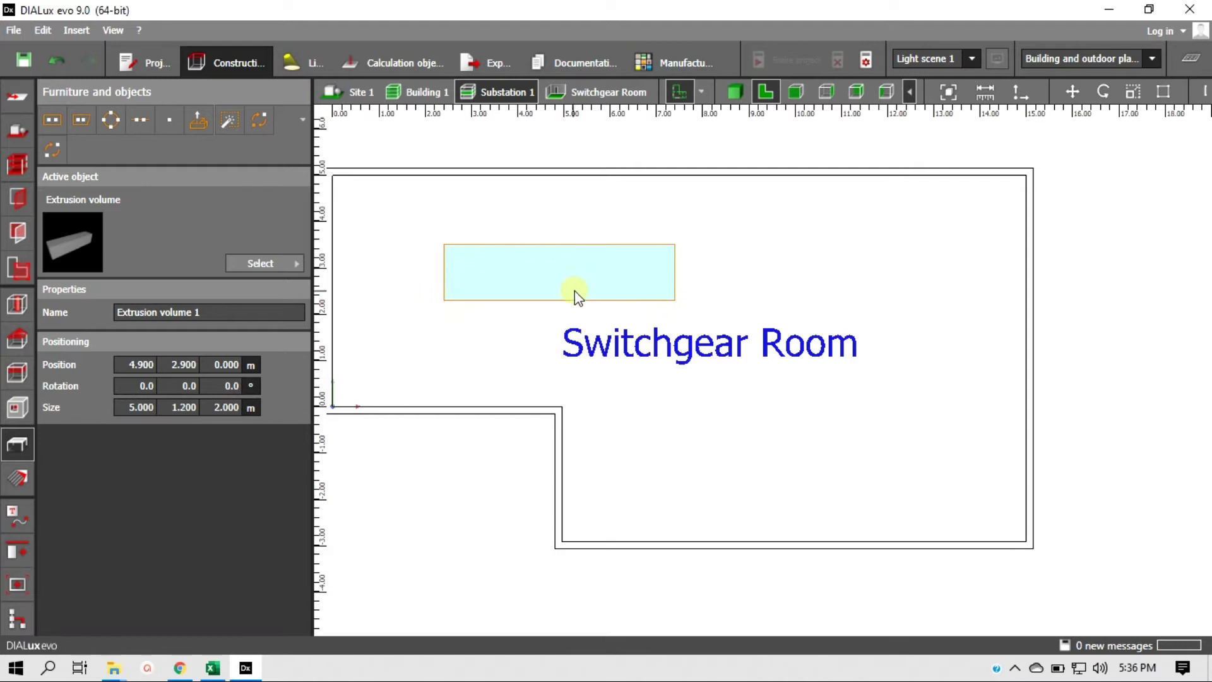
Move the extrusion volume along the X axis to about X 7.66 m.
left_click(572, 277)
right_click(593, 264)
left_click(624, 284)
left_click_drag(561, 270, 686, 272)
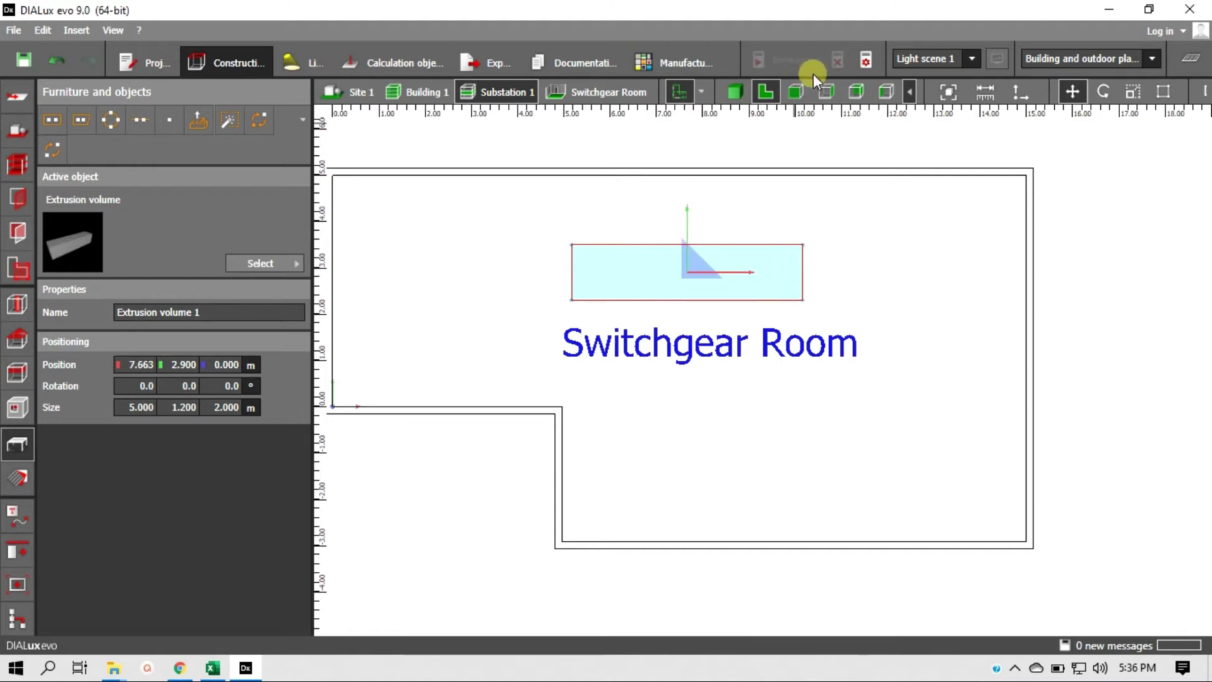
left_click(949, 92)
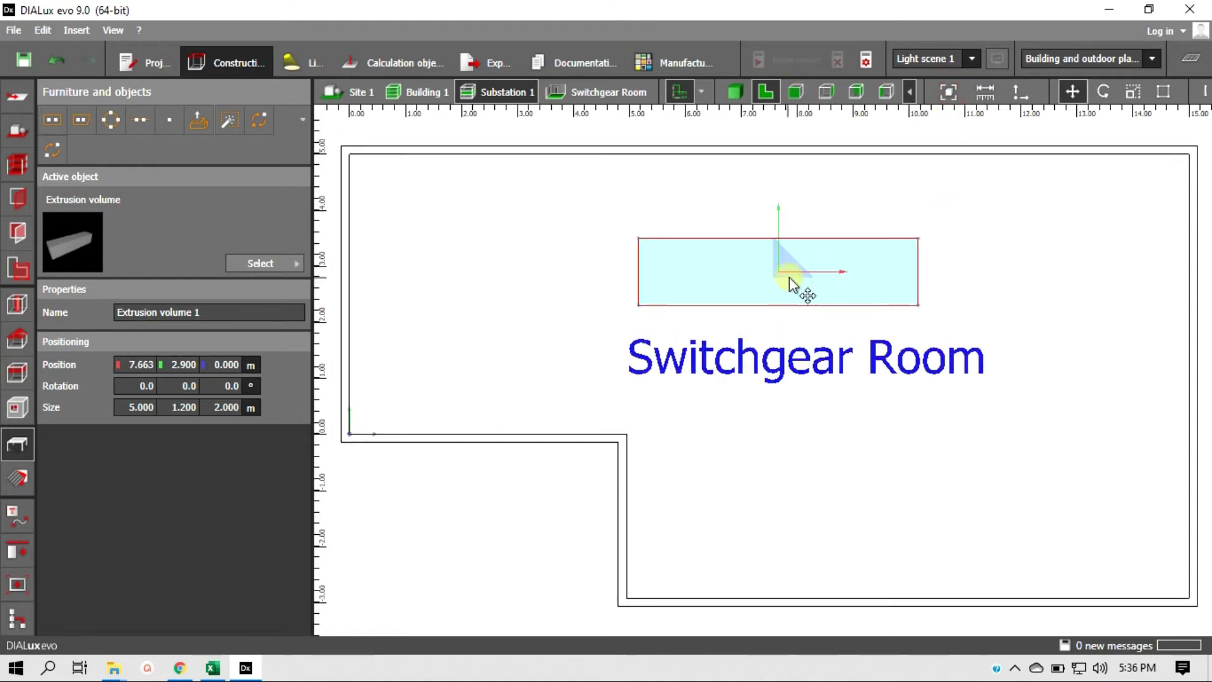
Shift the 5 m extrusion volume along the X axis to about X 7.36 m.
left_click_drag(782, 270, 766, 271)
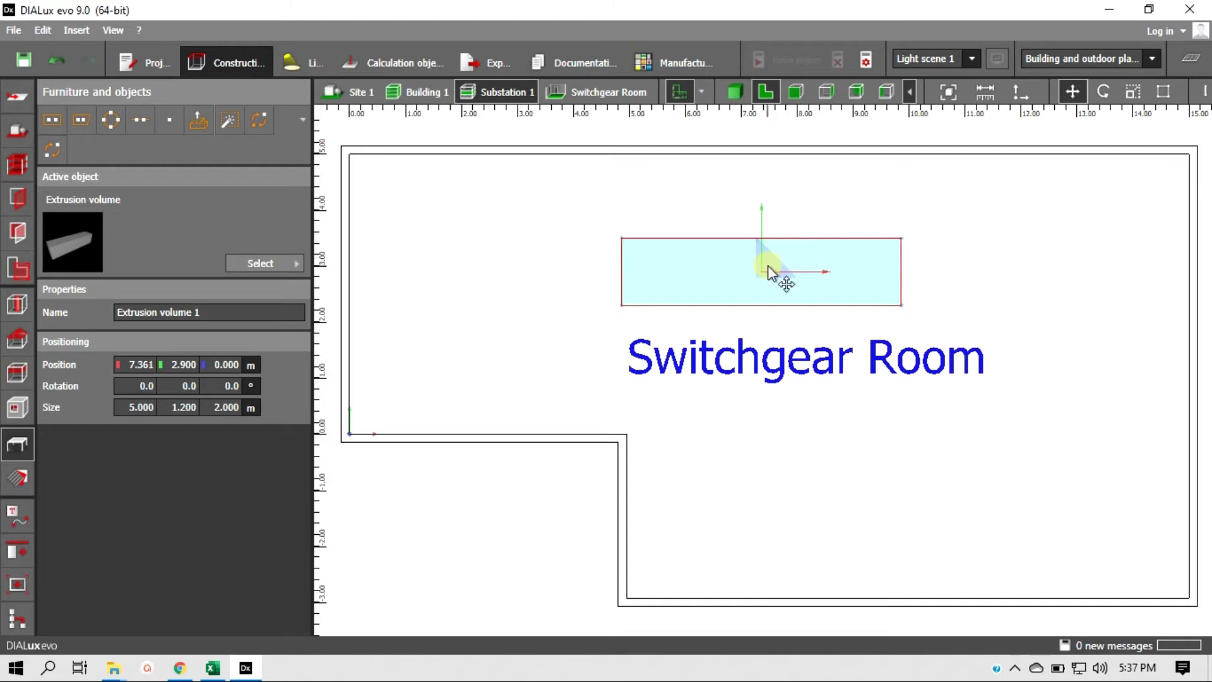
left_click(852, 215)
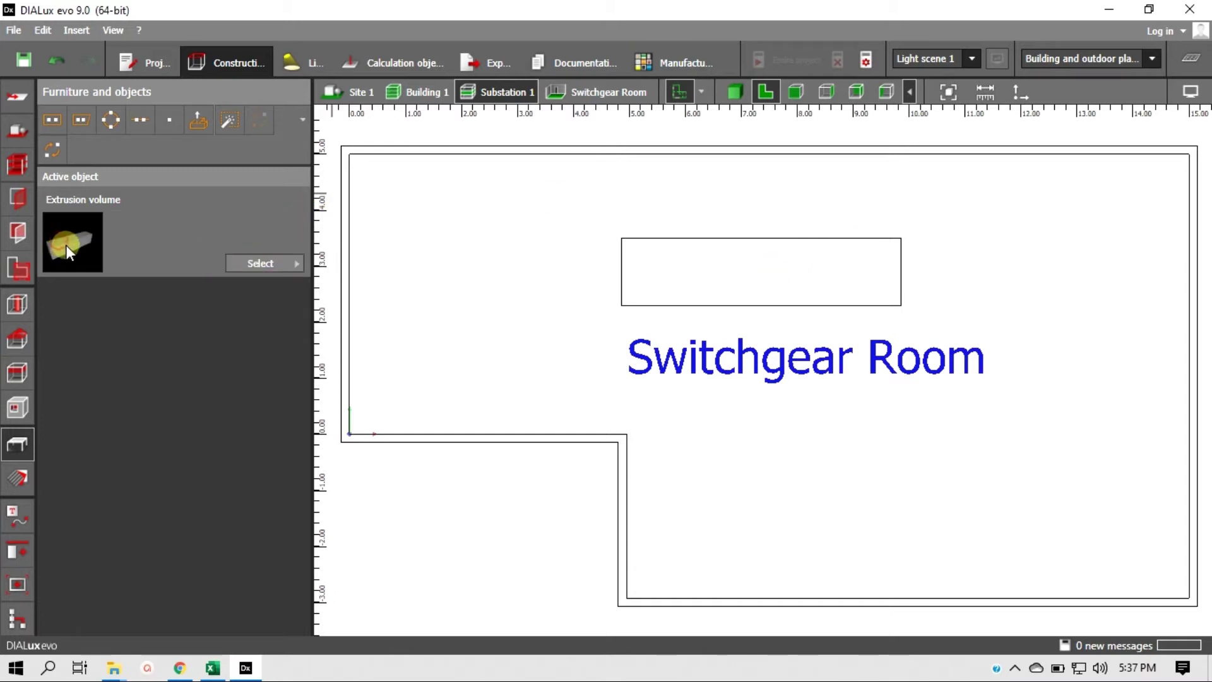
Place a second extrusion volume below the Switchgear Room label and size it 4 m by 1 m by 1.5 m.
left_click_drag(73, 242, 882, 418)
scroll(473, 266, "down", 1)
left_click(722, 259)
left_click(750, 421)
left_click(184, 407)
type("1.2")
key("Return")
type("1")
key("Return")
key("shift+Tab")
type("4")
key("Tab")
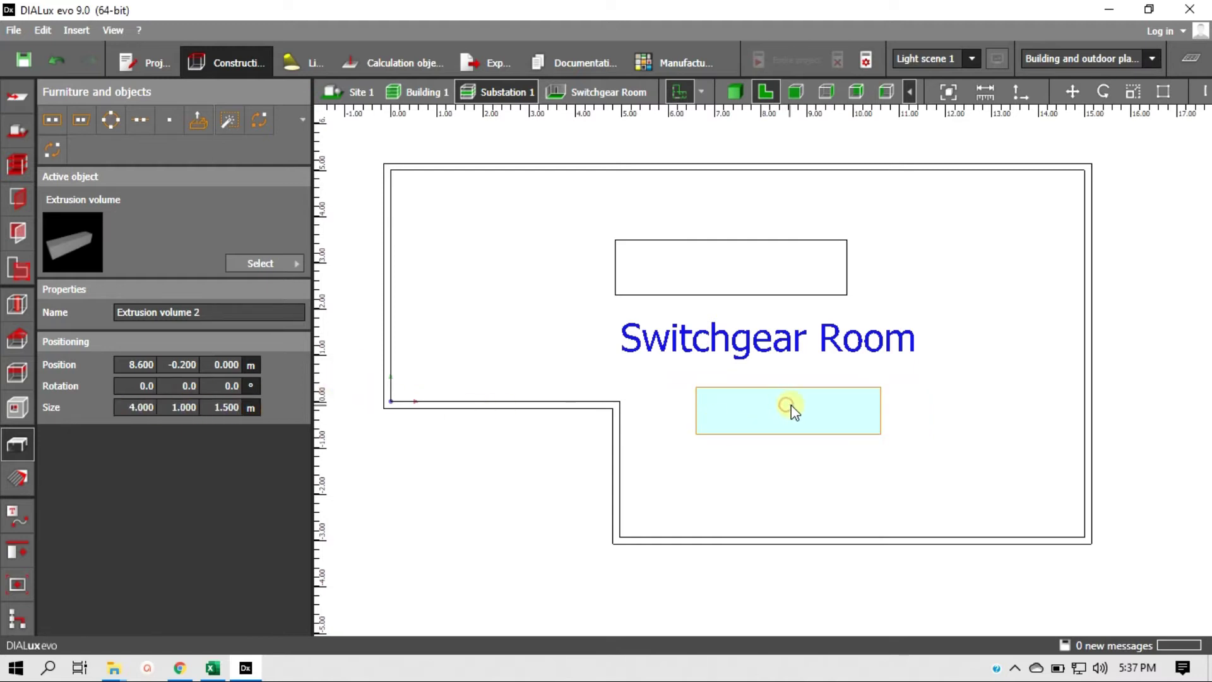
Move the second extrusion volume into the room's left wing, at about X 2.4 m, Y 3 m.
right_click(789, 411)
left_click(838, 120)
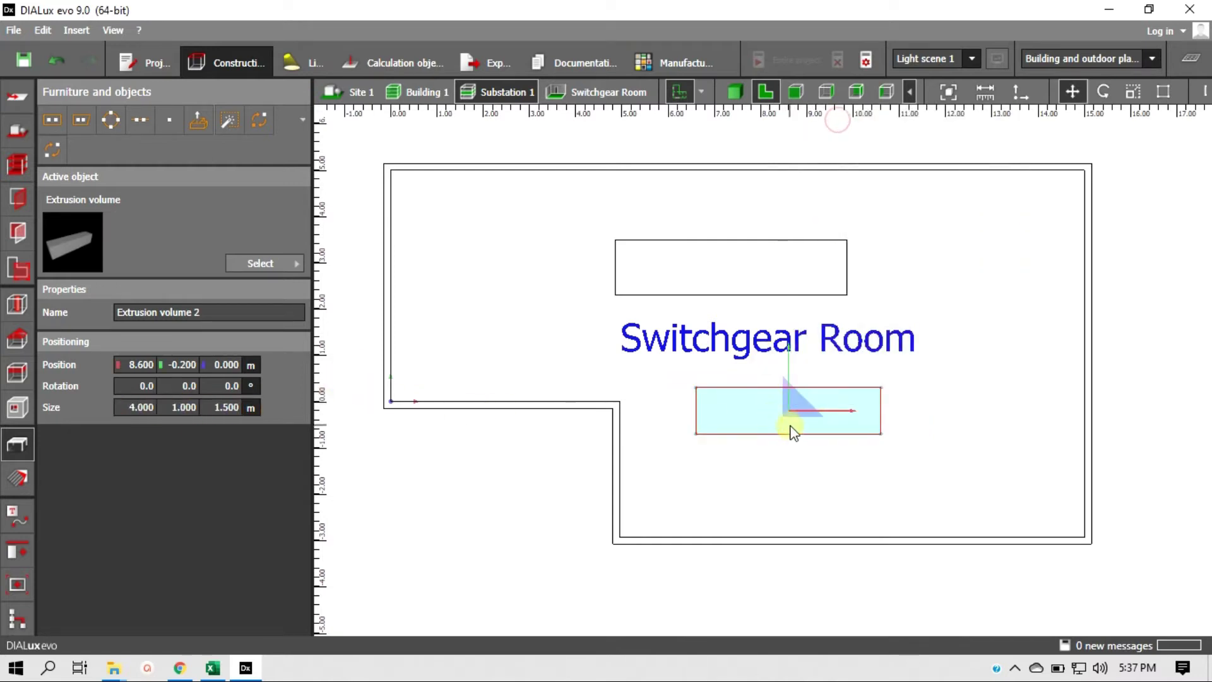
left_click_drag(774, 397, 503, 264)
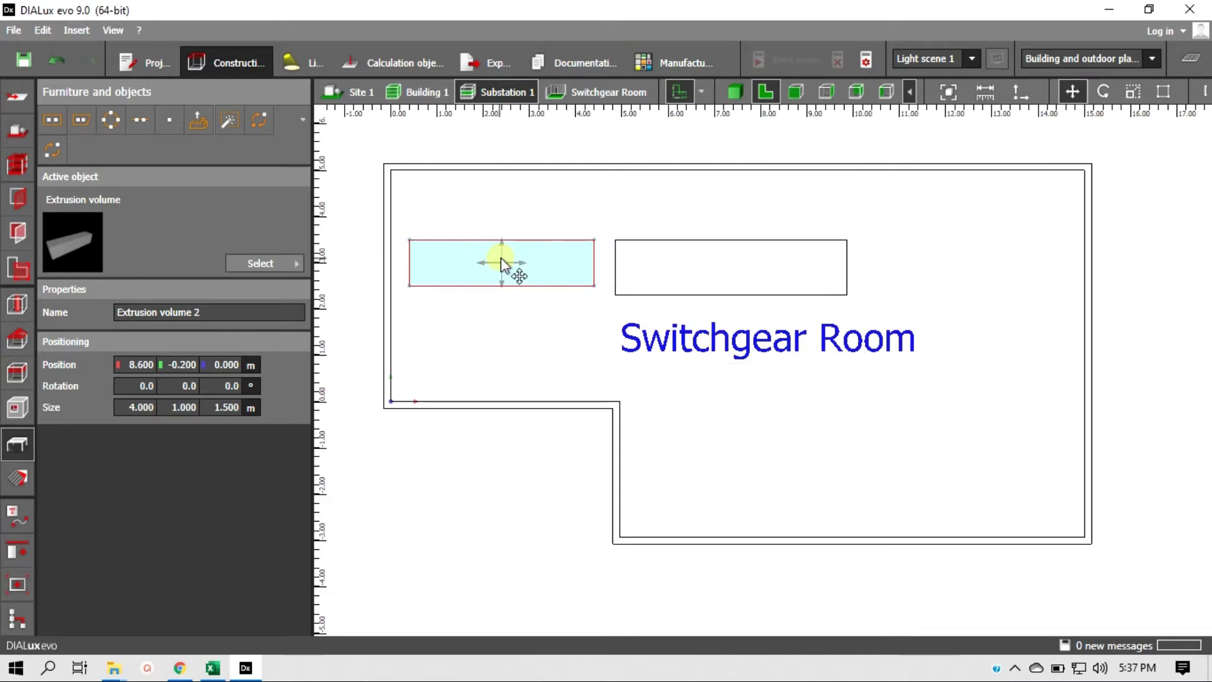
left_click(141, 407)
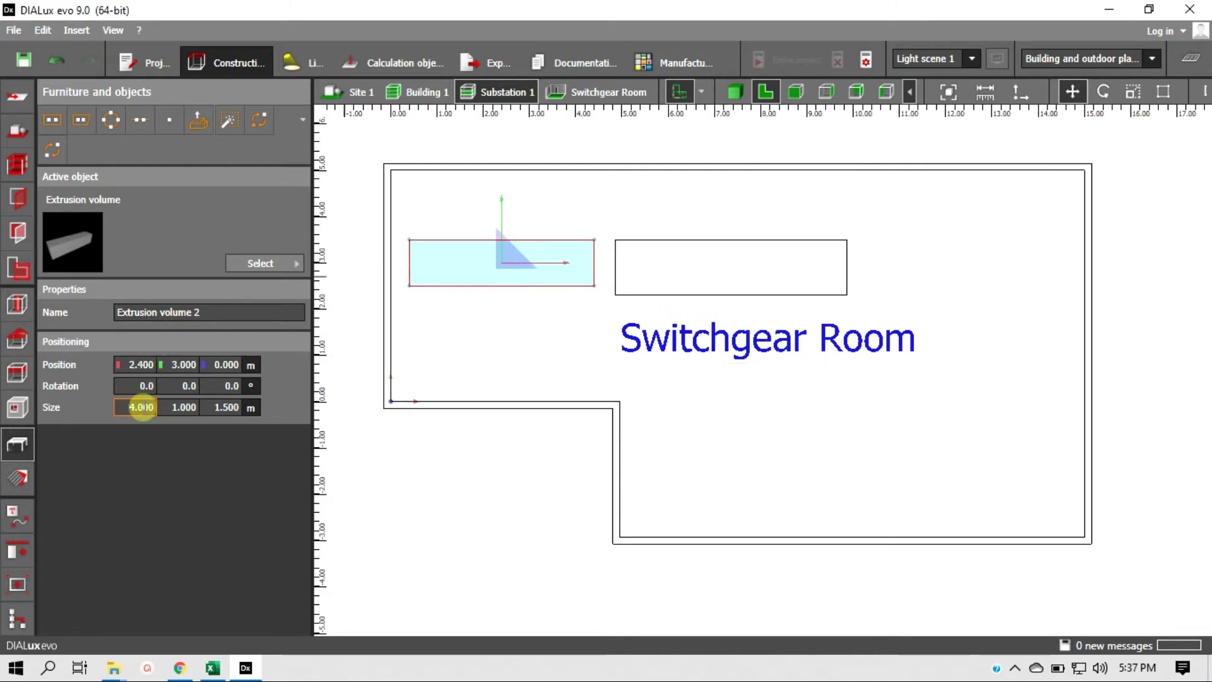
Move the 5 m extrusion volume along the X axis to about X 7.8 m.
left_click(756, 281)
right_click(735, 260)
left_click(768, 274)
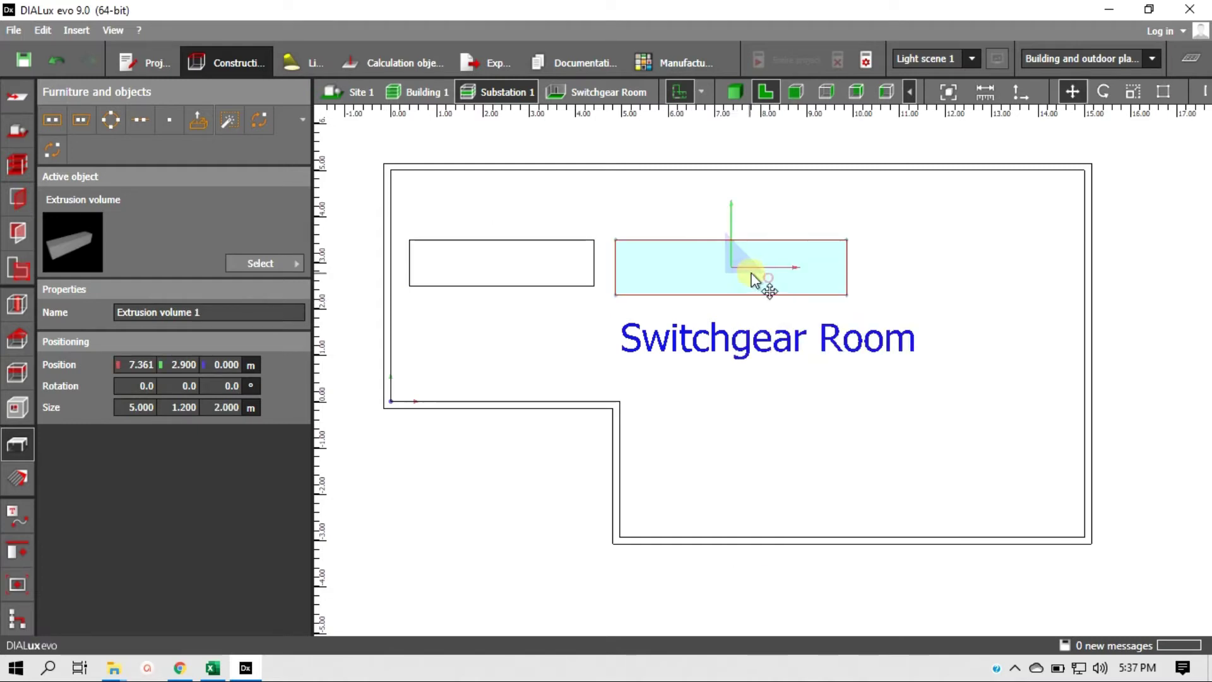
left_click(729, 266)
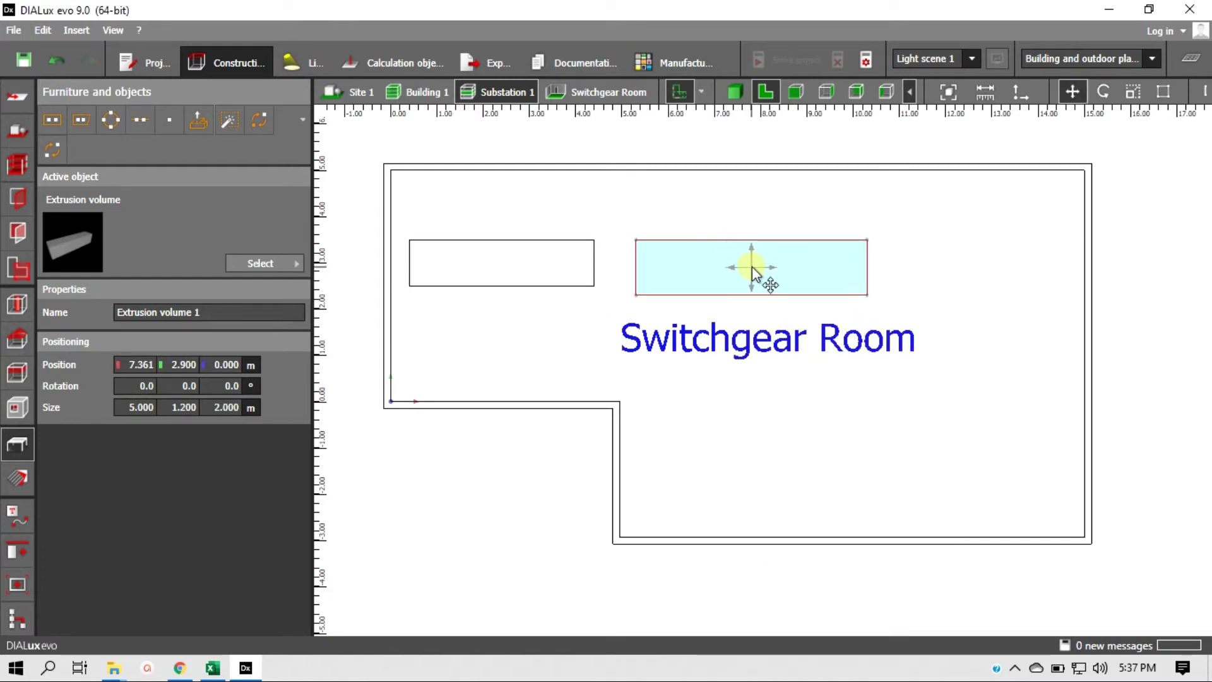
left_click(752, 267)
Set the left extrusion volume's length to 3 m and move it along the X axis to about X 2.63 m.
left_click(511, 260)
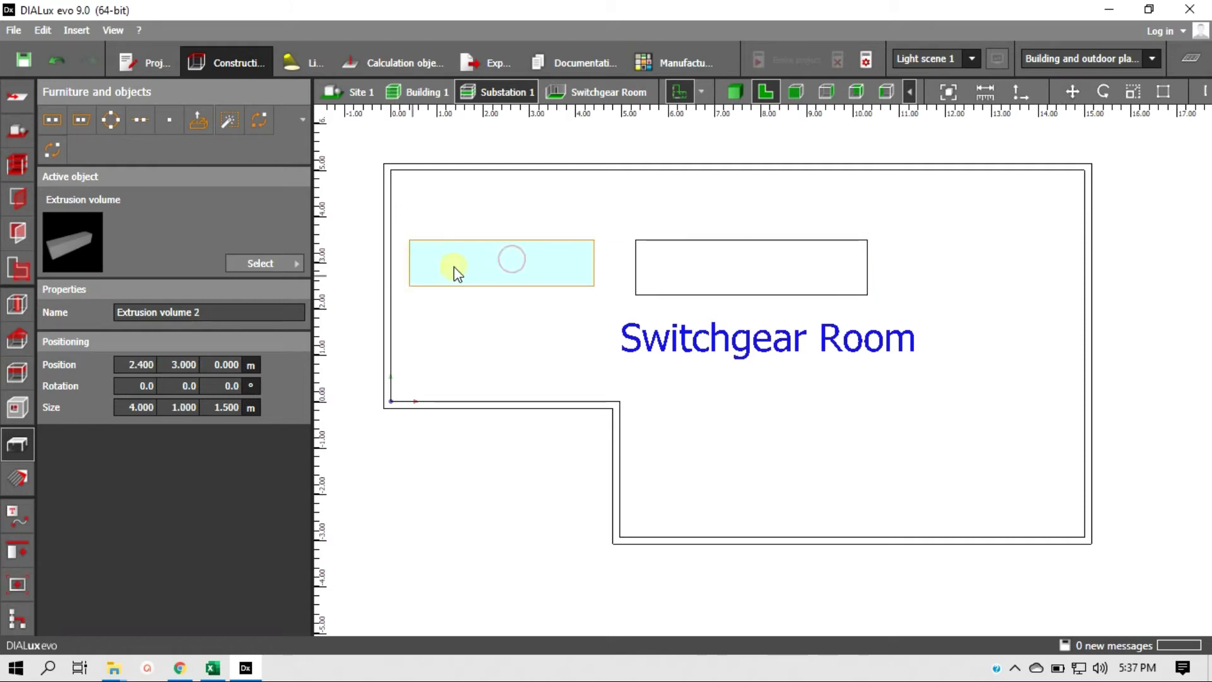
type("3")
key("Tab")
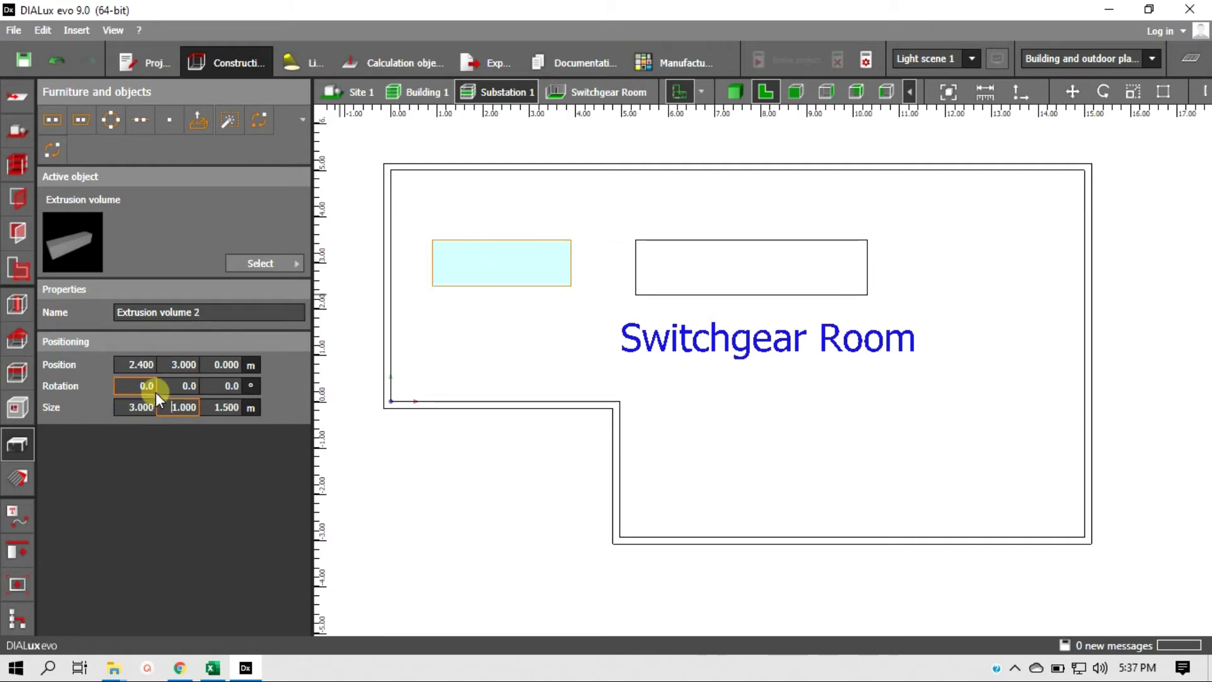
right_click(498, 262)
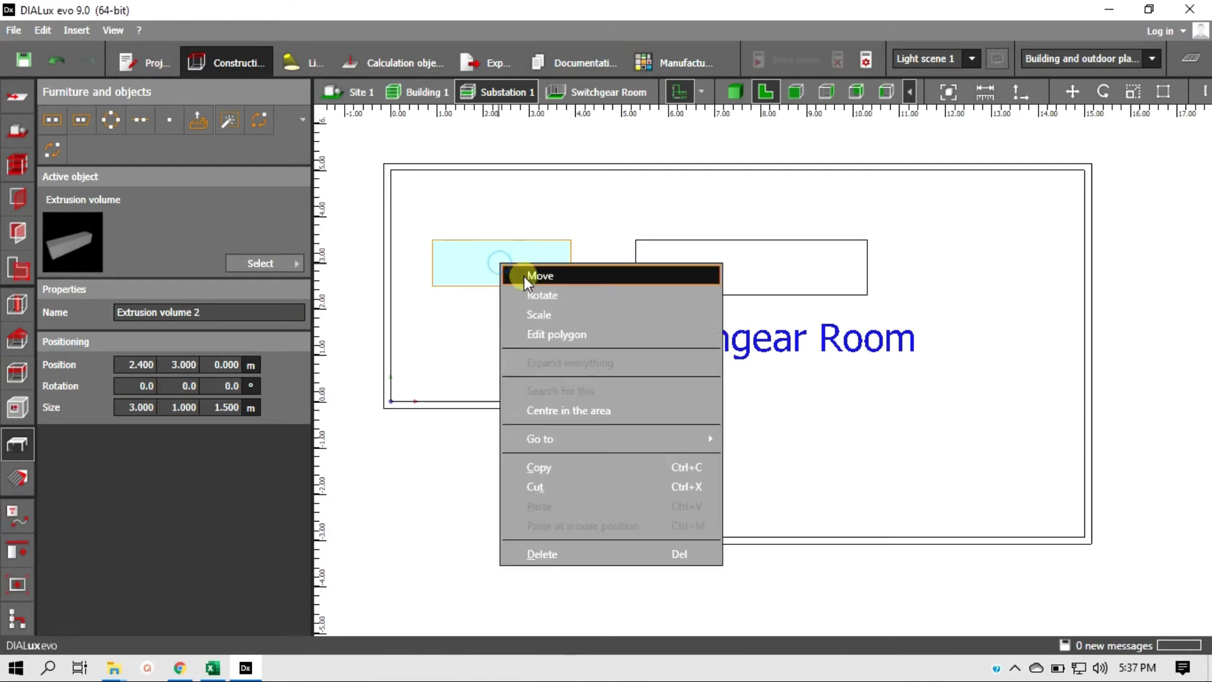
left_click(524, 275)
left_click_drag(490, 262, 508, 266)
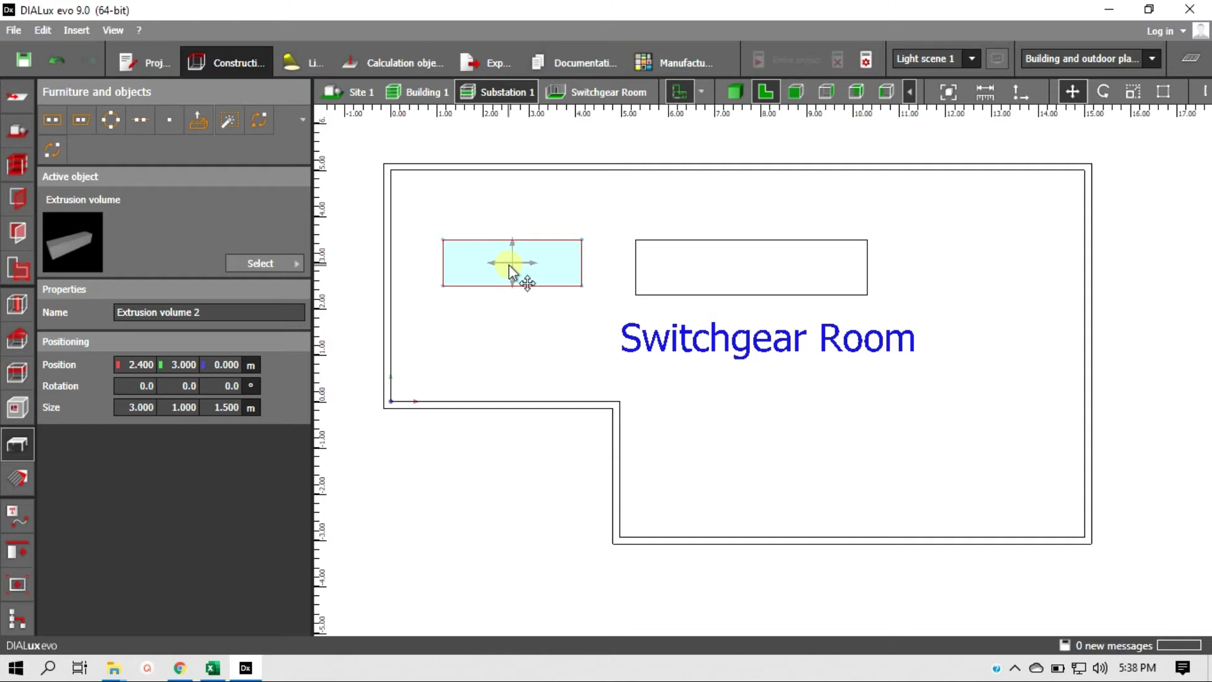
Copy the 3 m extrusion volume and place the duplicate near the right wall at about X 12.5 m, Y 3 m.
right_click(511, 263)
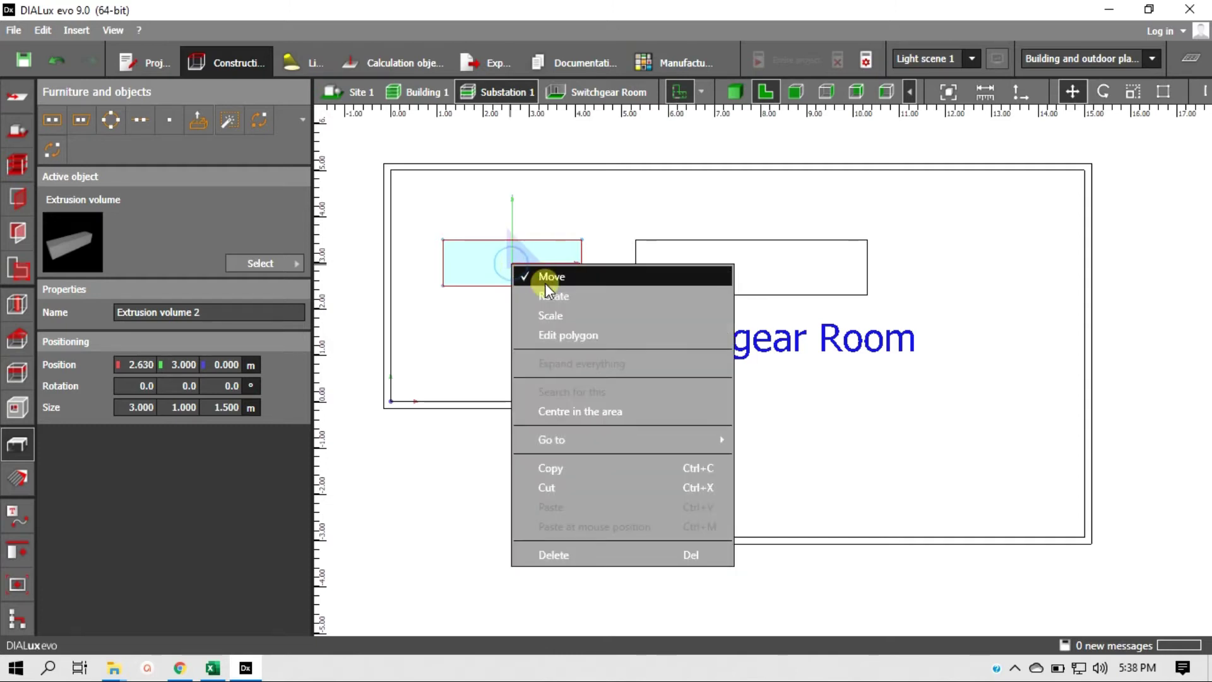
left_click(558, 466)
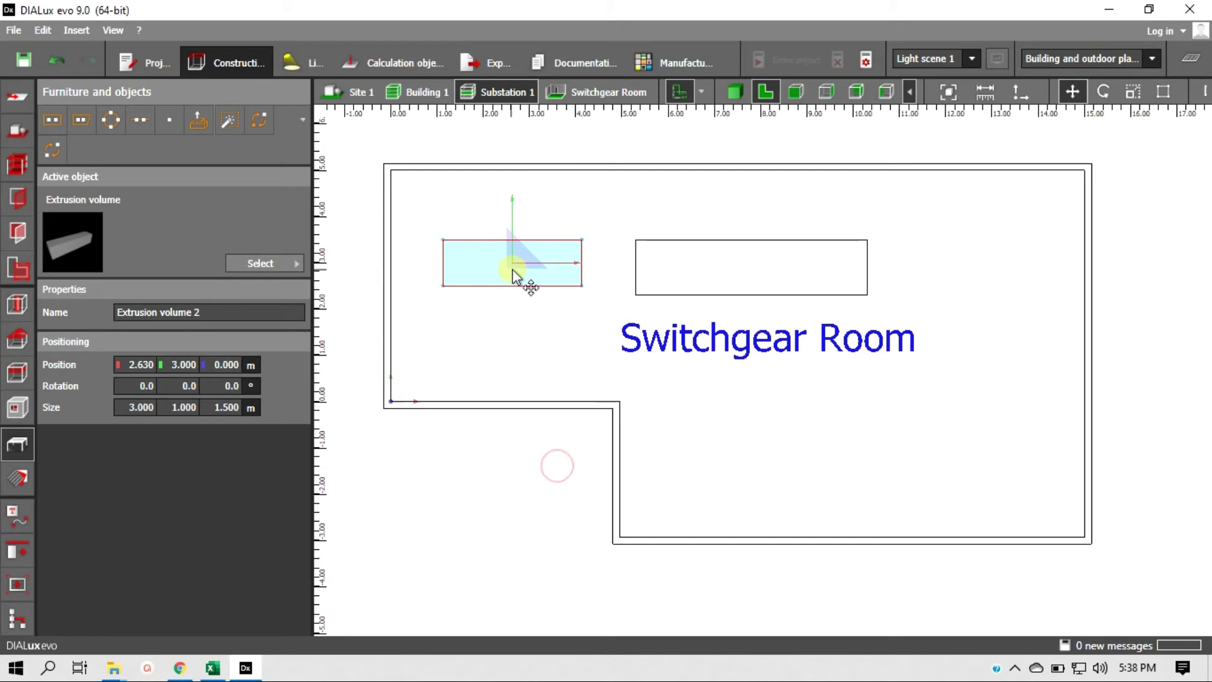
right_click(539, 336)
left_click(573, 414)
left_click(969, 263)
Move the middle extrusion volume to about X 7.61 m and check the layout in the 3D and front views.
left_click(773, 267)
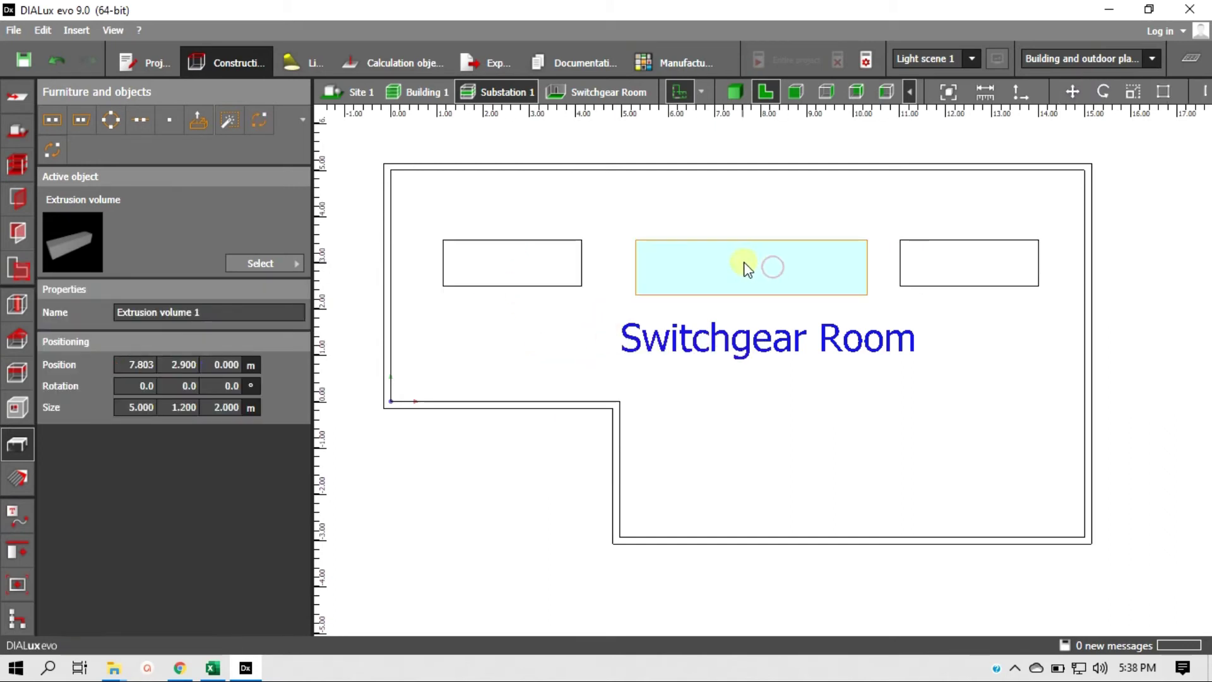
left_click(765, 217)
left_click(734, 92)
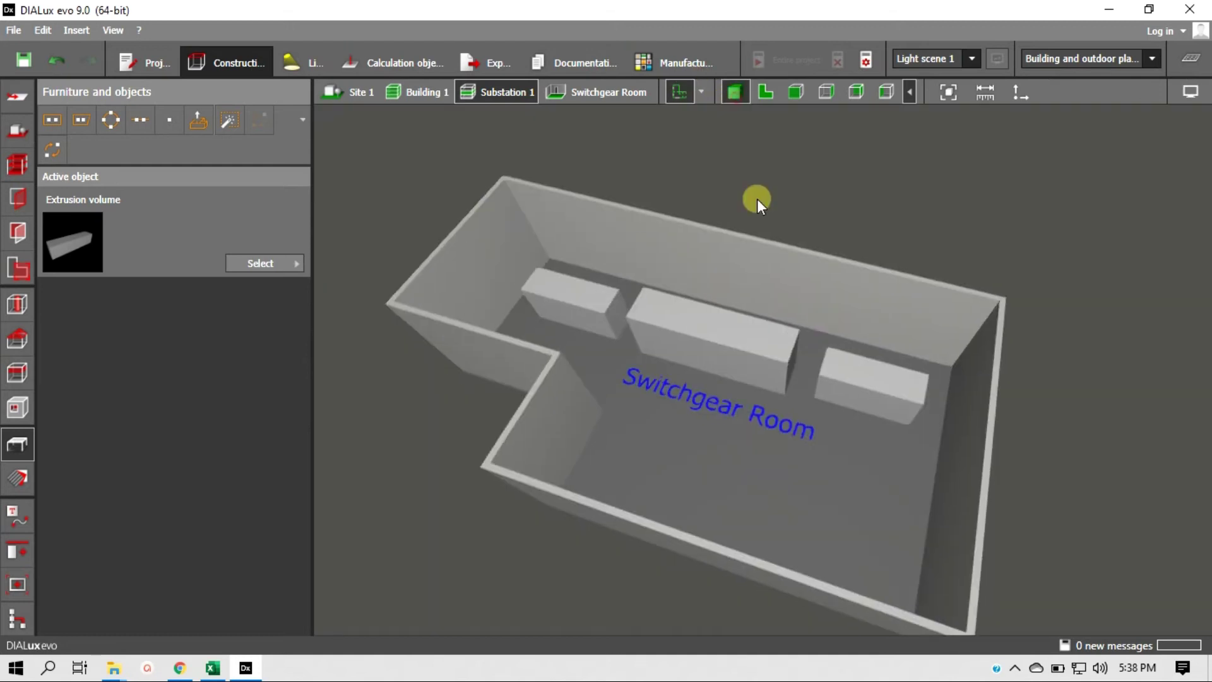
left_click(795, 93)
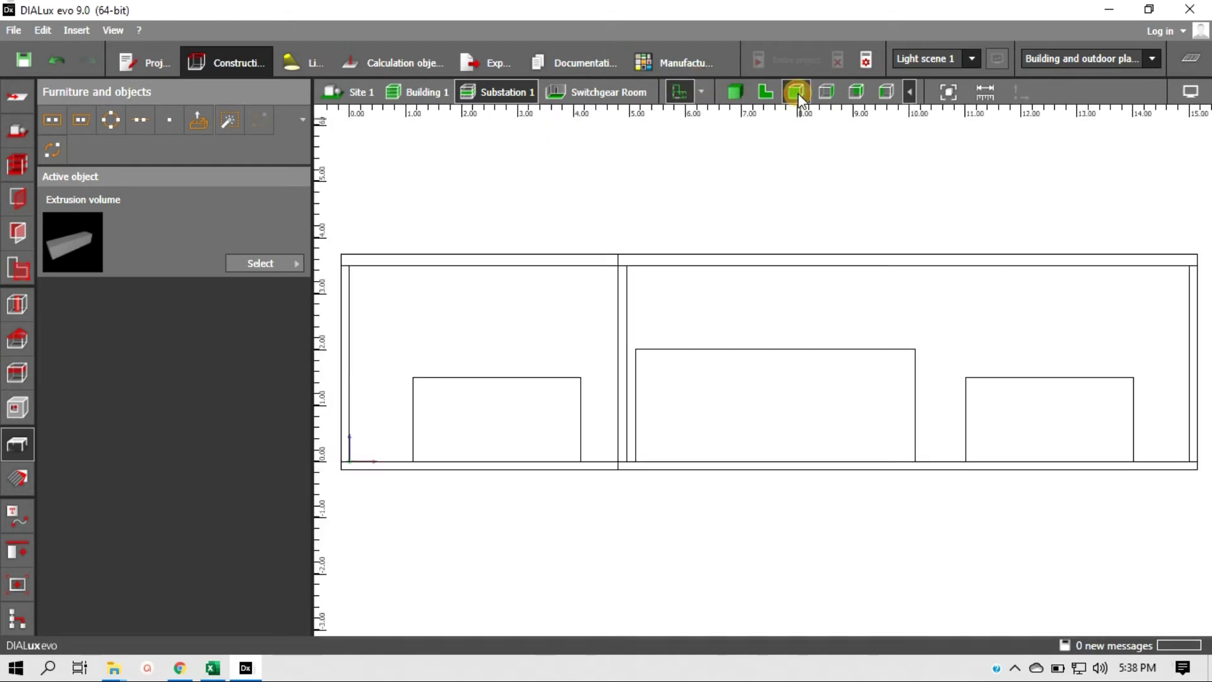
left_click(765, 92)
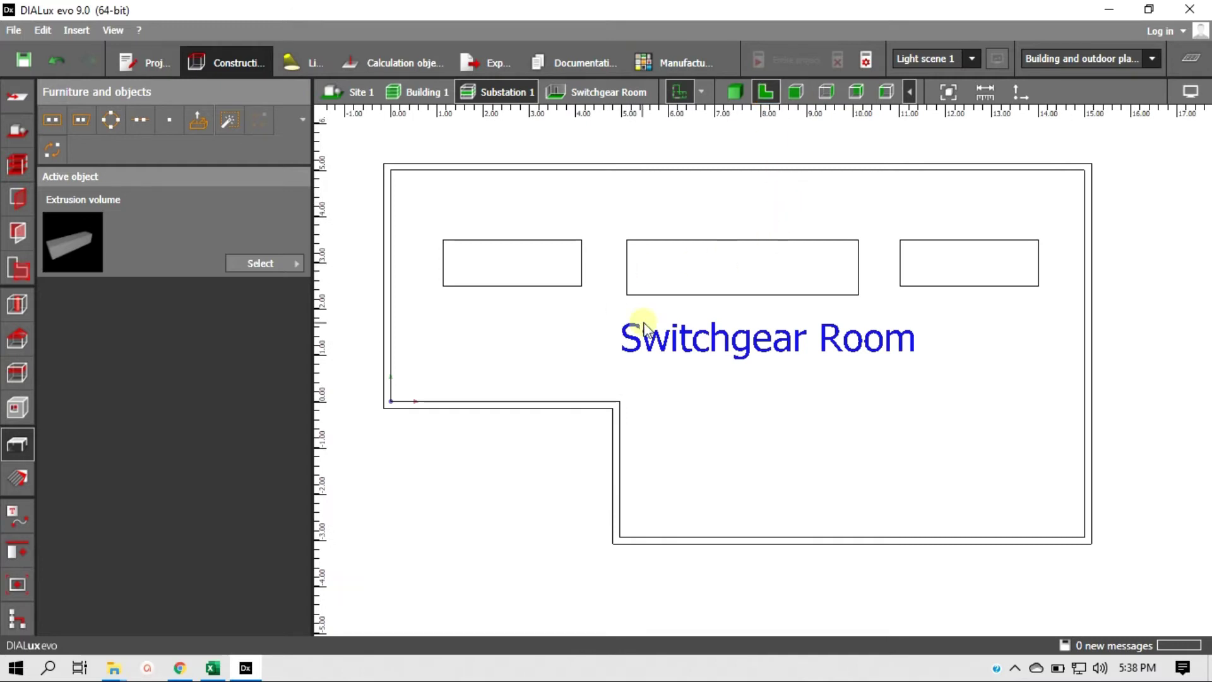
Rename the left extrusion volume MCC-B and the right one MCC-A.
scroll(678, 318, "down", 1)
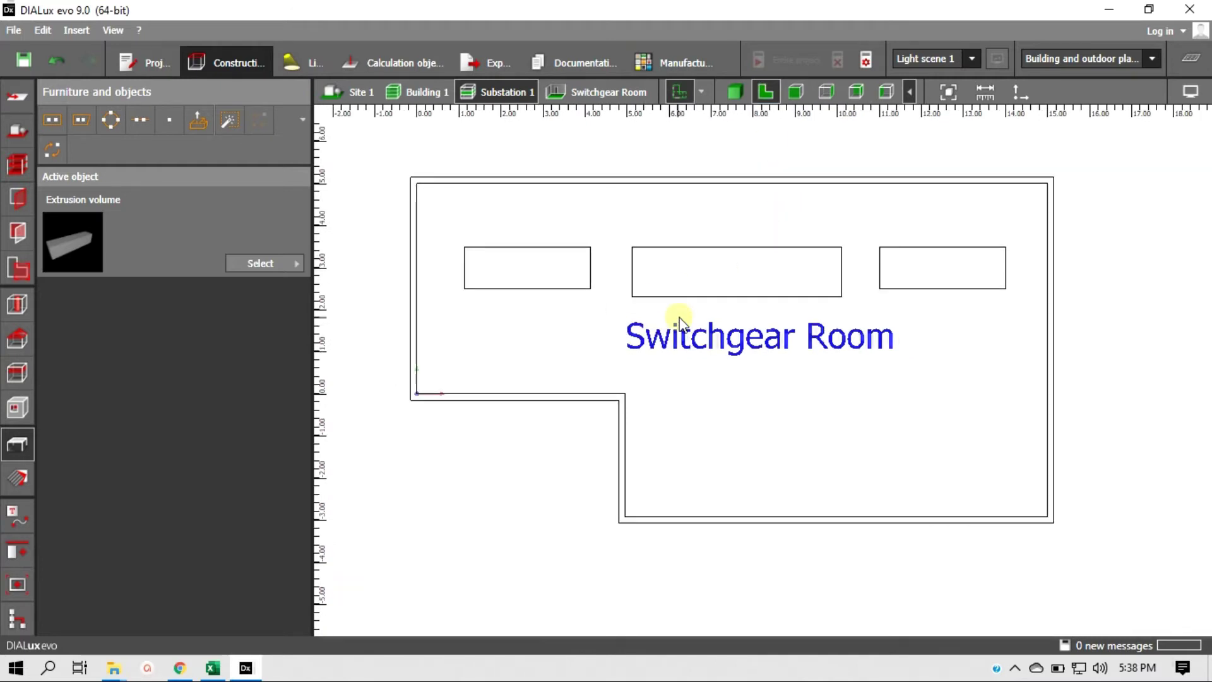
left_click(563, 278)
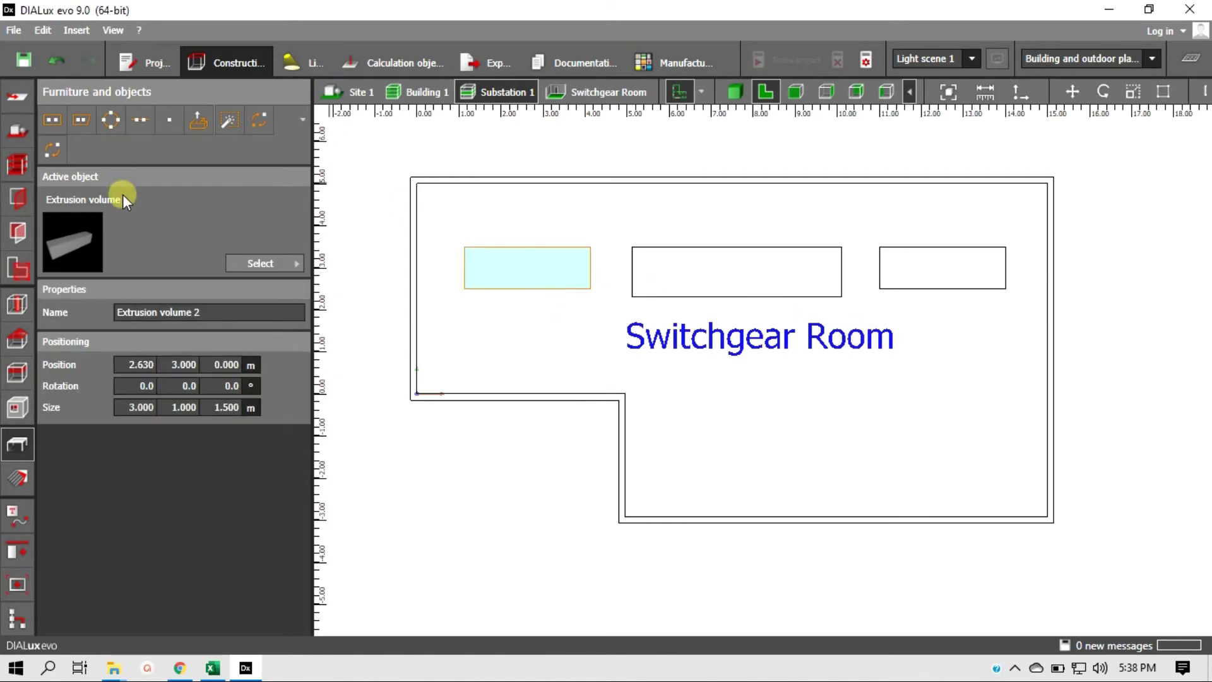
left_click(235, 311)
type("MCC-B")
left_click(290, 312)
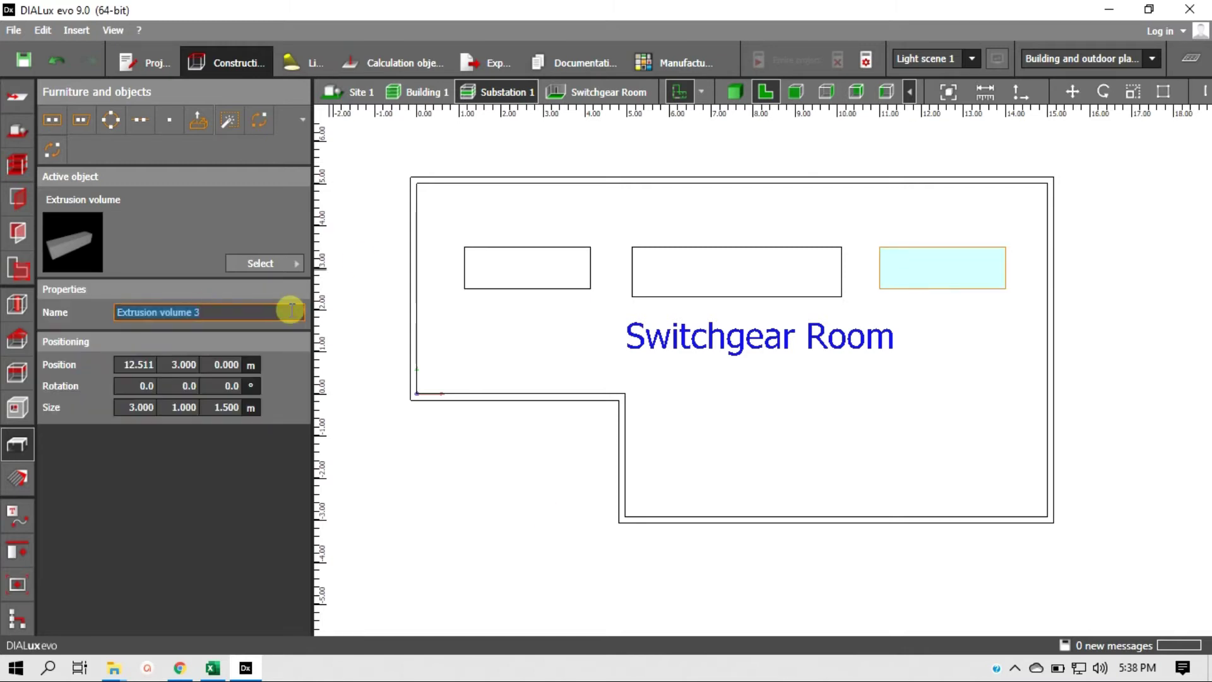
type("MCC-A")
Rename the middle extrusion volume Switchgear LV.
left_click(260, 301)
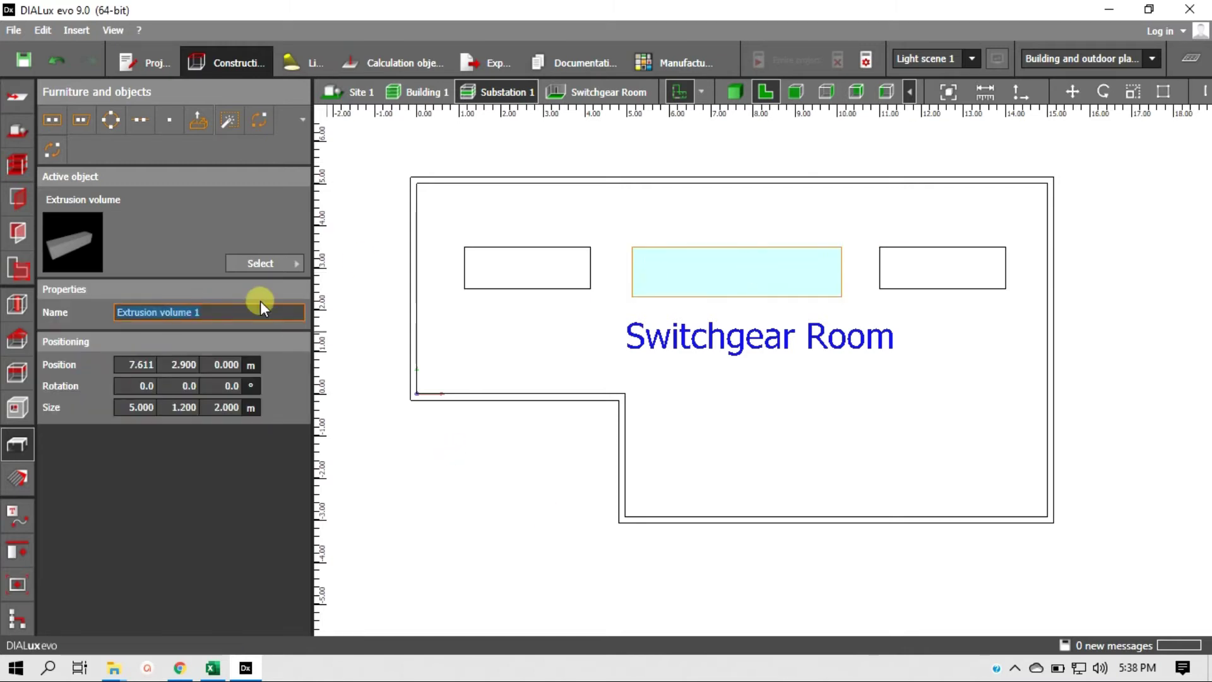
type("Switchgear")
type("LV")
left_click(435, 419)
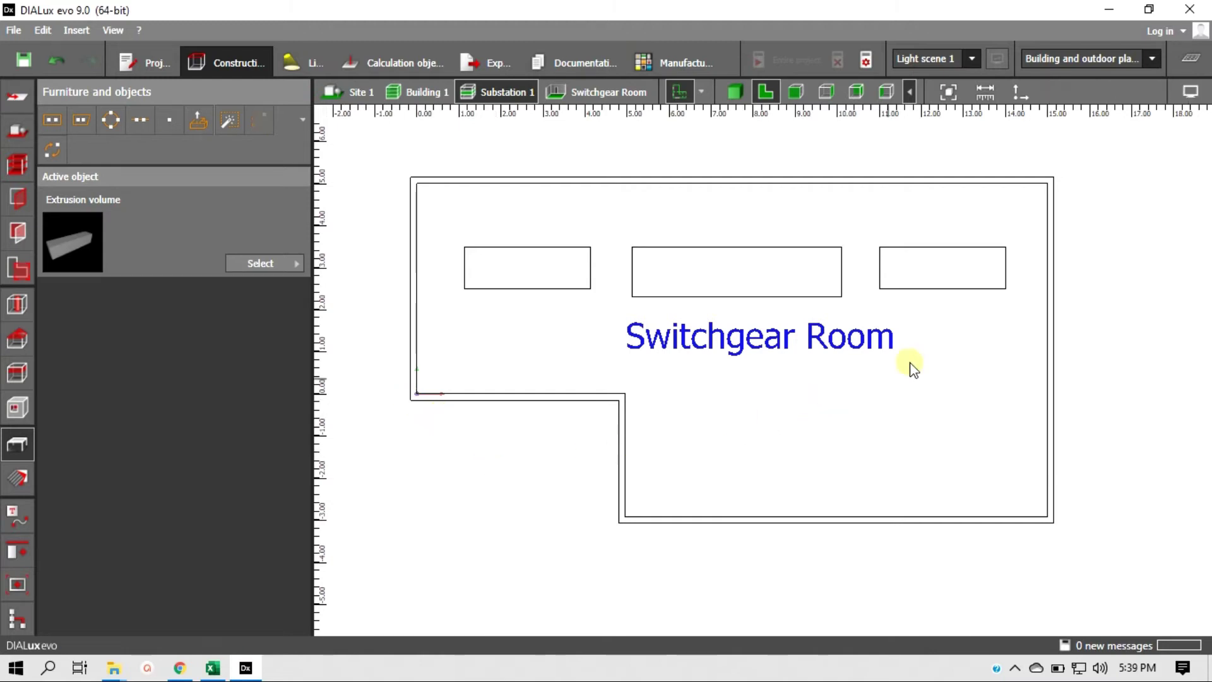
Browse the available object sources and open the DIALux evo object catalog.
scroll(1041, 322, "down", 1)
middle_click_drag(1123, 406, 1056, 385)
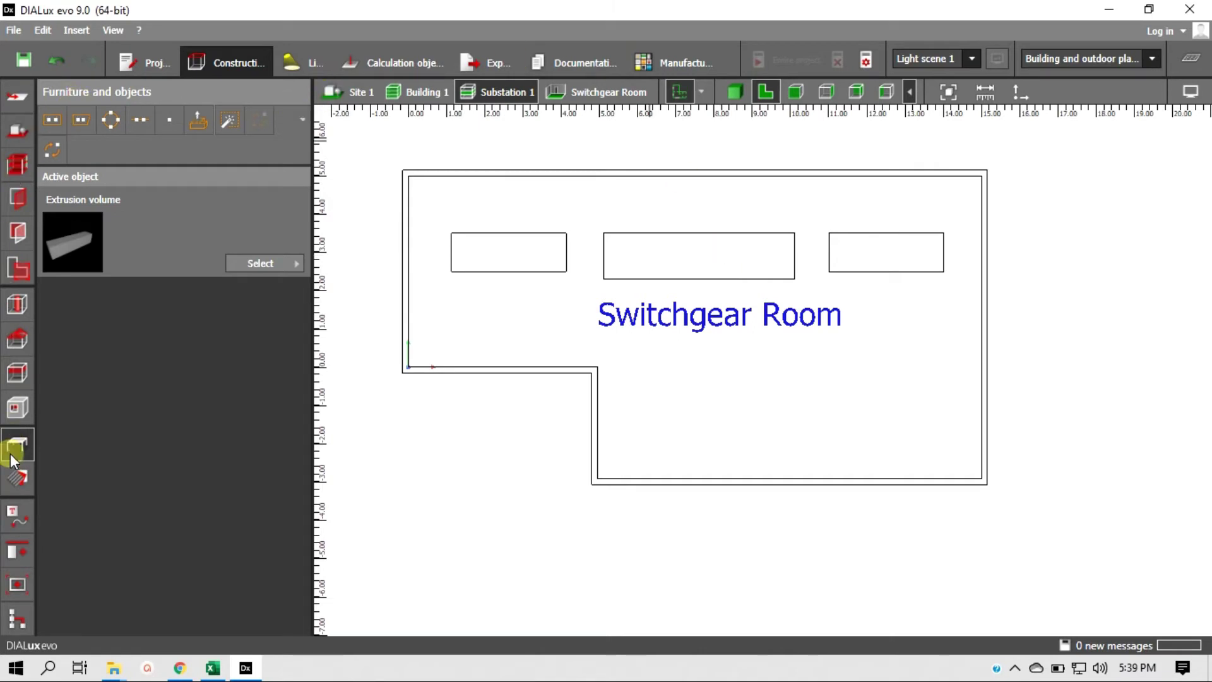
left_click(252, 265)
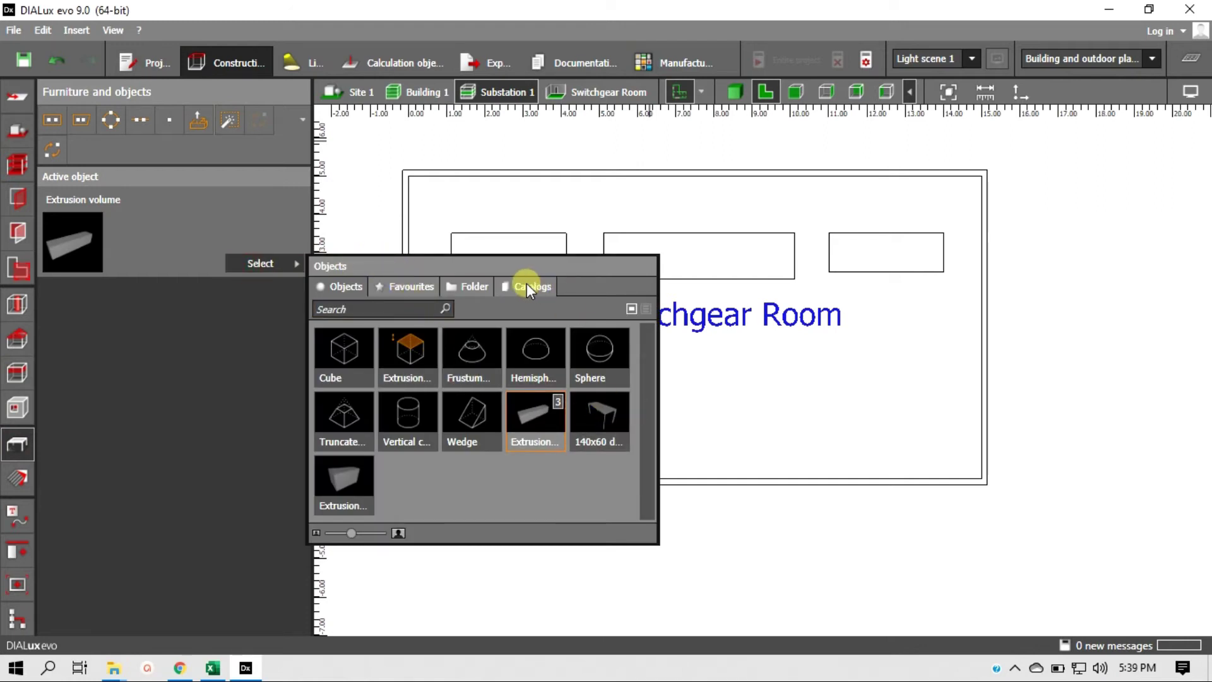
left_click(472, 286)
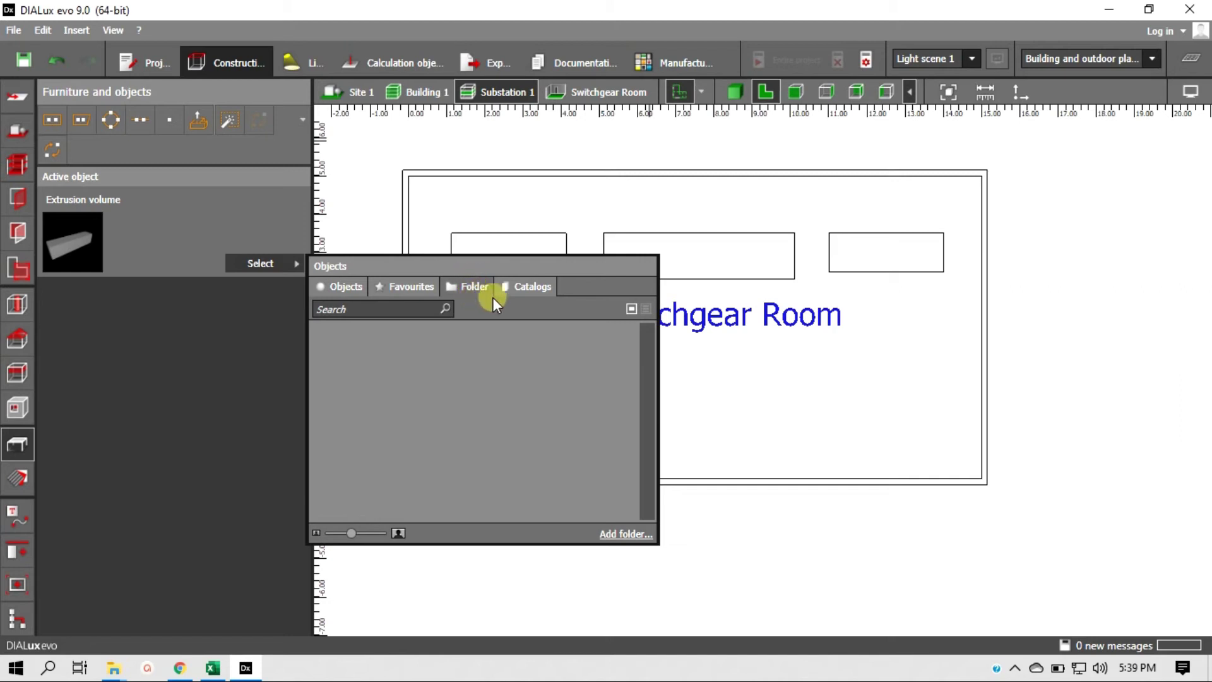
left_click(524, 289)
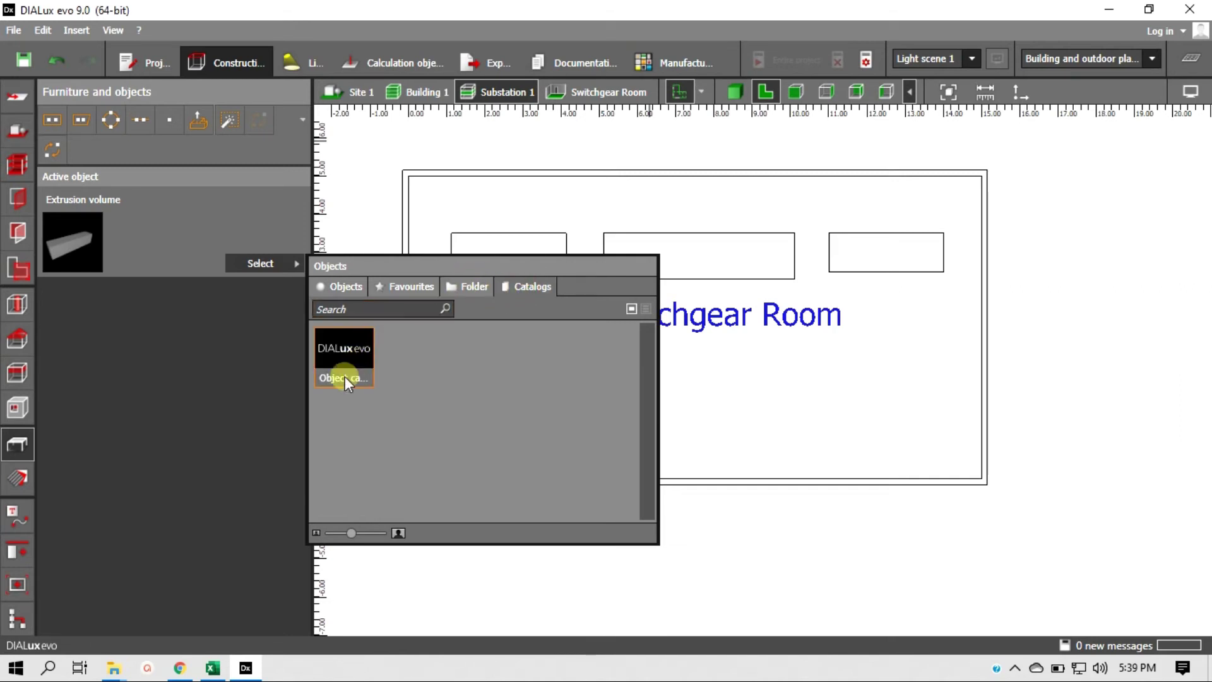
left_click(346, 287)
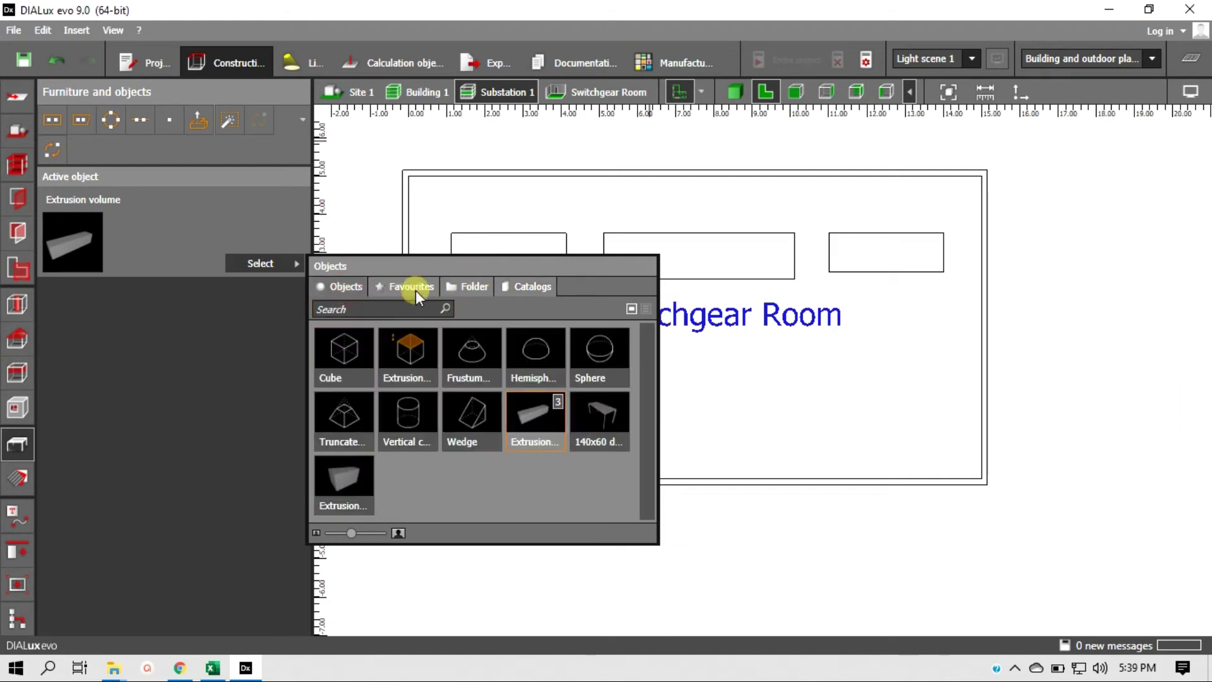
left_click(522, 287)
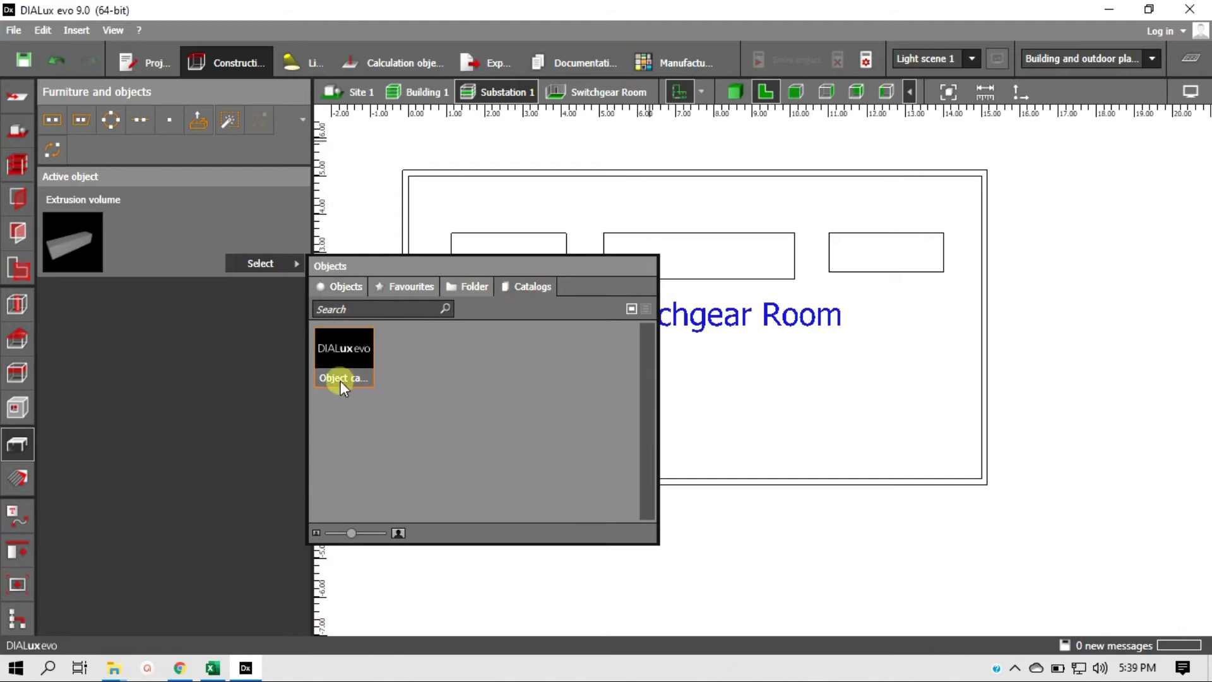
left_click(346, 359)
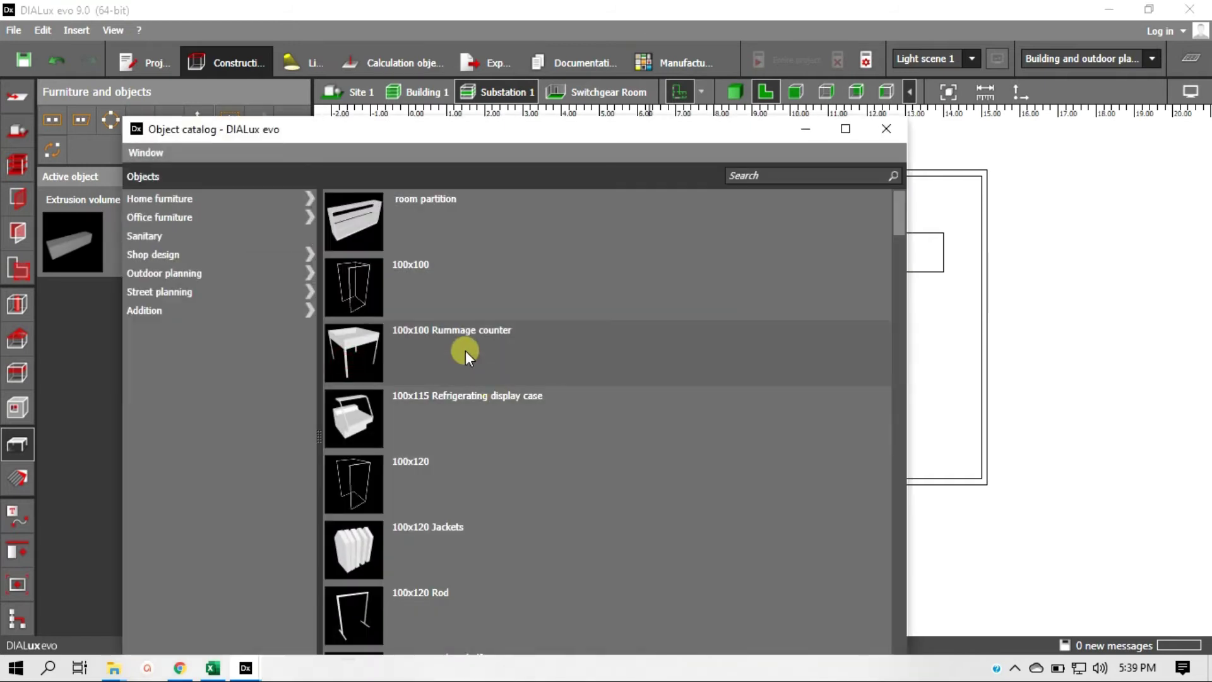
Choose the 120x80 standard table from the object catalog as the active object.
scroll(387, 395, "down", 3)
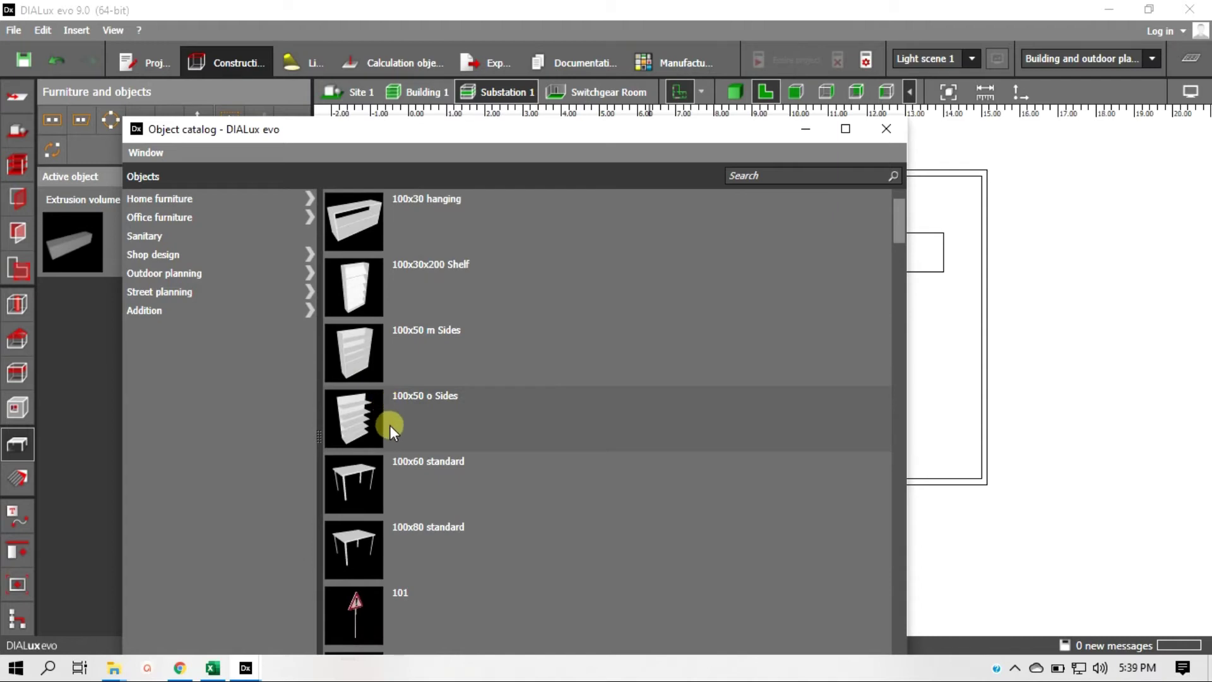
scroll(352, 480, "down", 3)
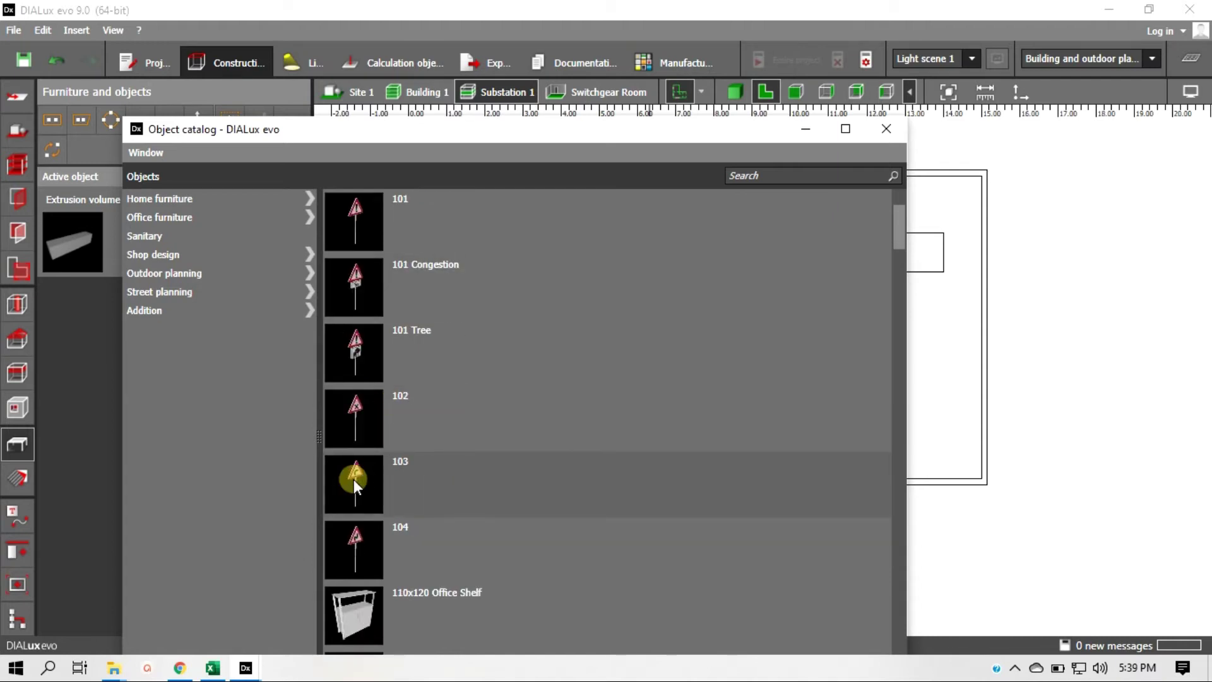
scroll(353, 479, "down", 3)
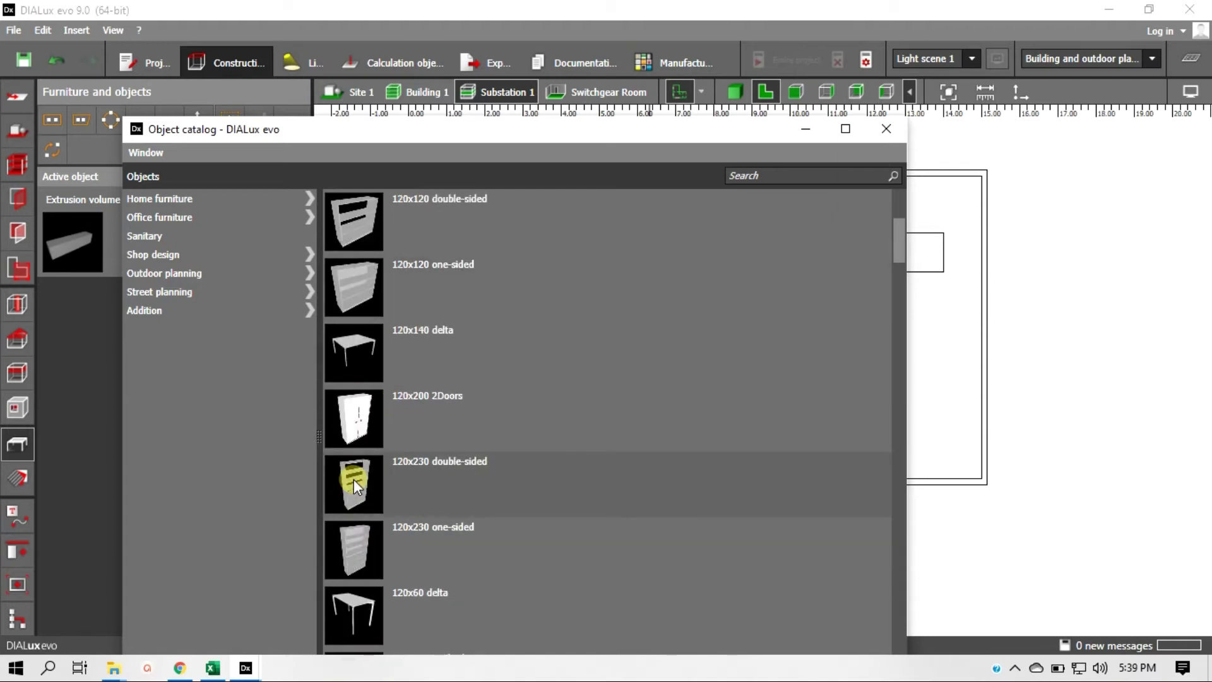
scroll(354, 479, "down", 3)
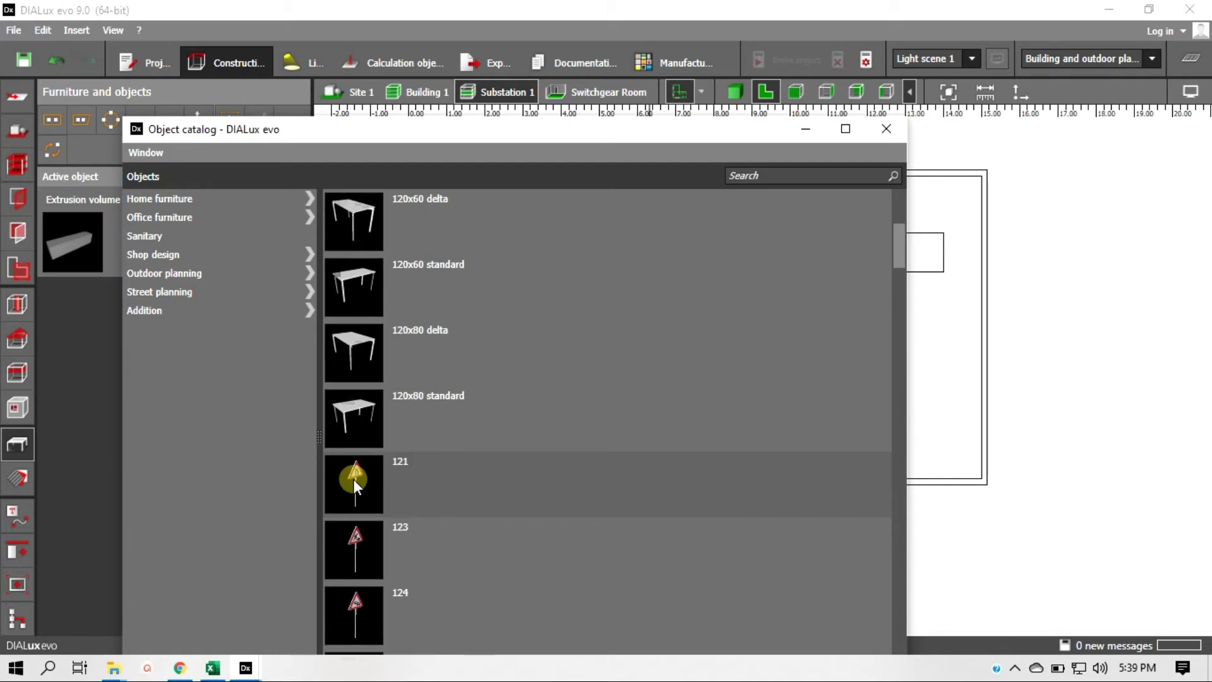
left_click(356, 428)
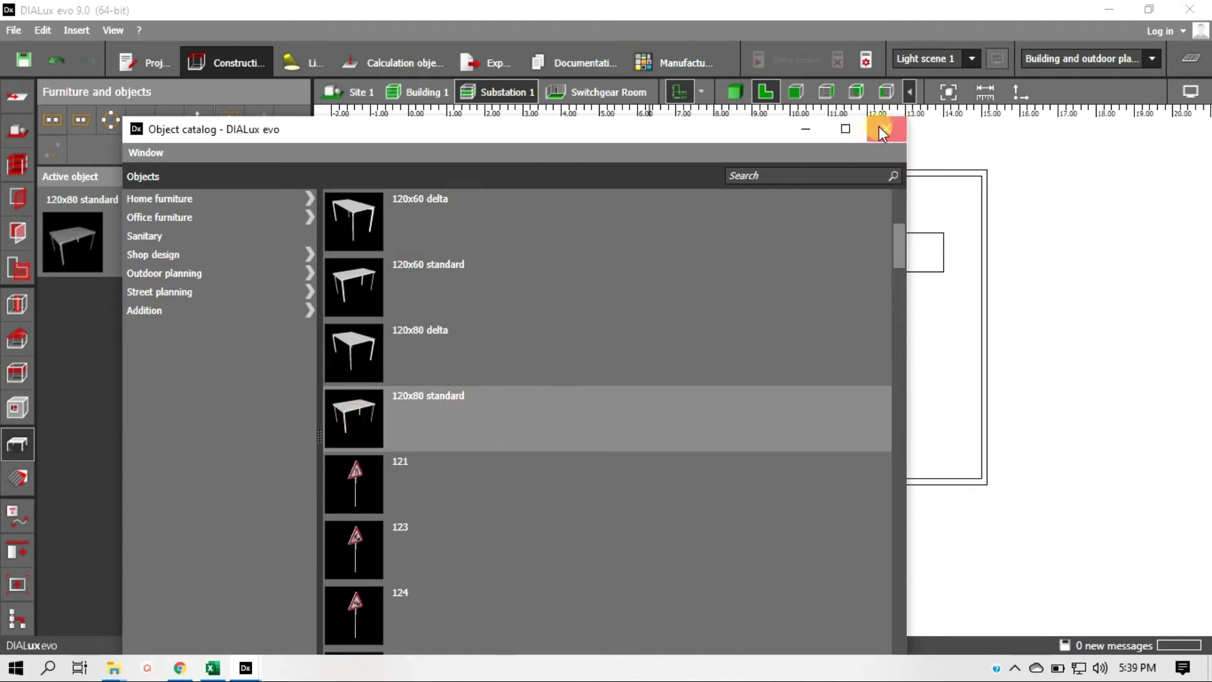
Place the 120x80 standard table in the room's lower section at about x 7.2 m, y -1.3 m, and check it in 3D.
left_click(881, 130)
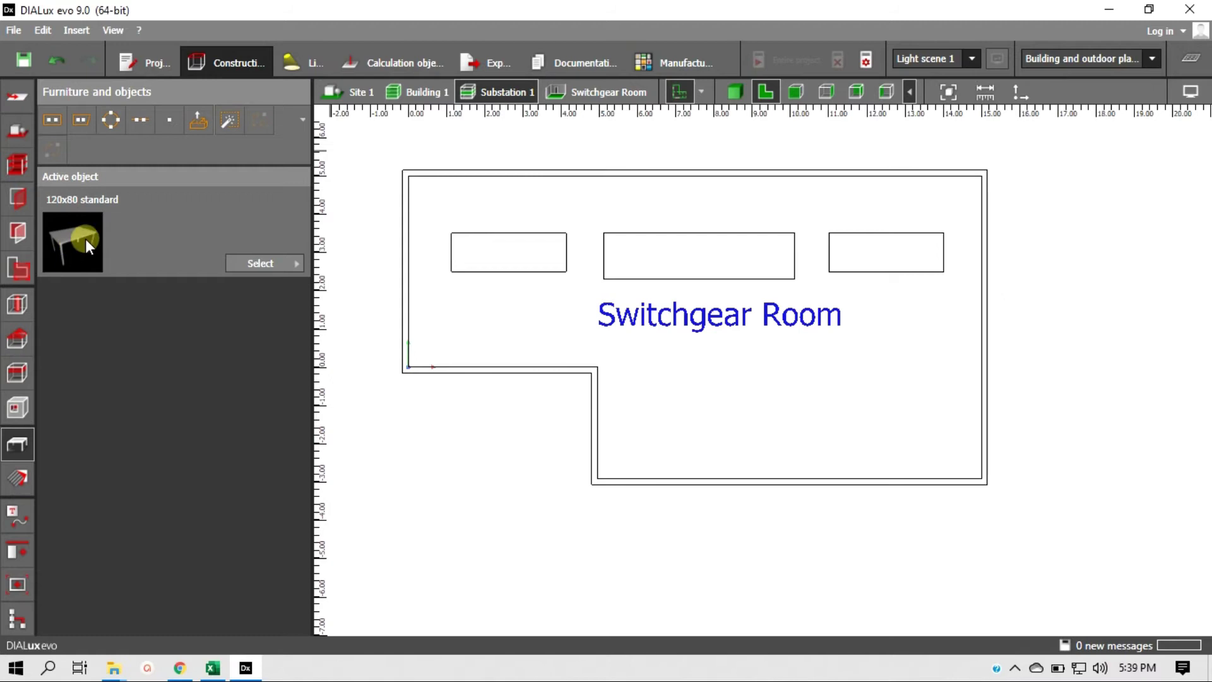
left_click_drag(70, 233, 419, 364)
left_click_drag(684, 418, 684, 418)
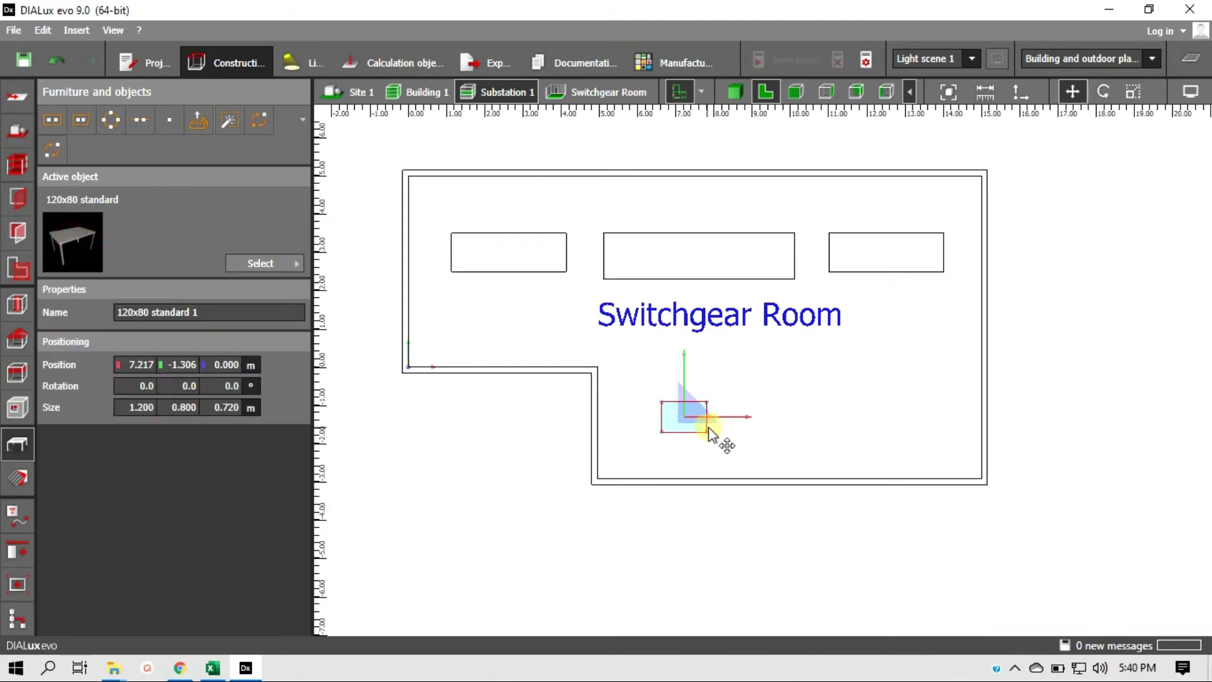
left_click(740, 93)
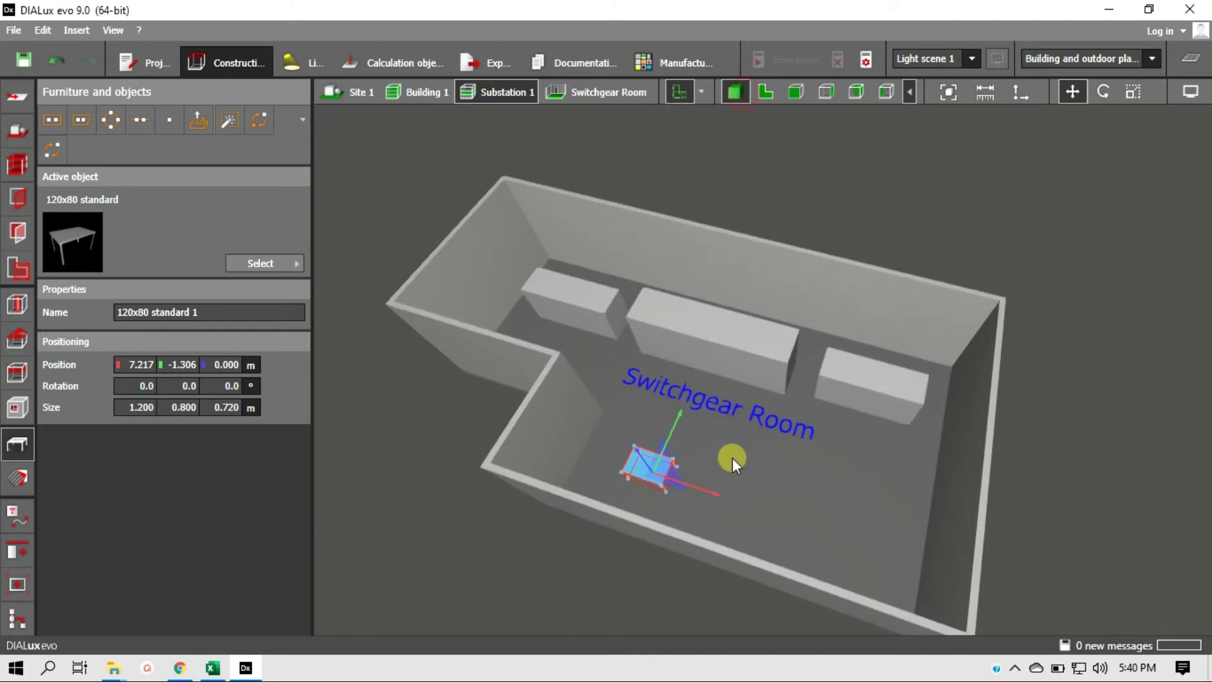
left_click_drag(728, 458, 547, 448)
scroll(548, 448, "down", 2)
scroll(647, 282, "up", 5)
scroll(649, 279, "down", 2)
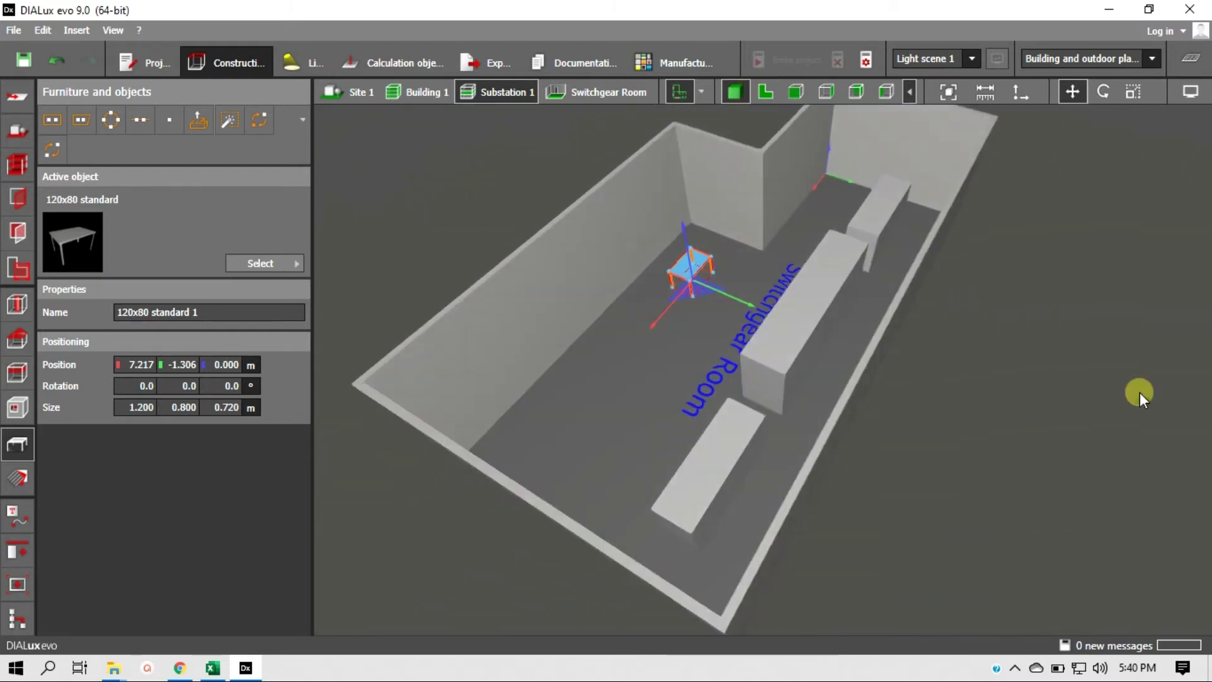
left_click(1060, 357)
Select the table in the floor plan and set its length to 2.5 m.
left_click(775, 90)
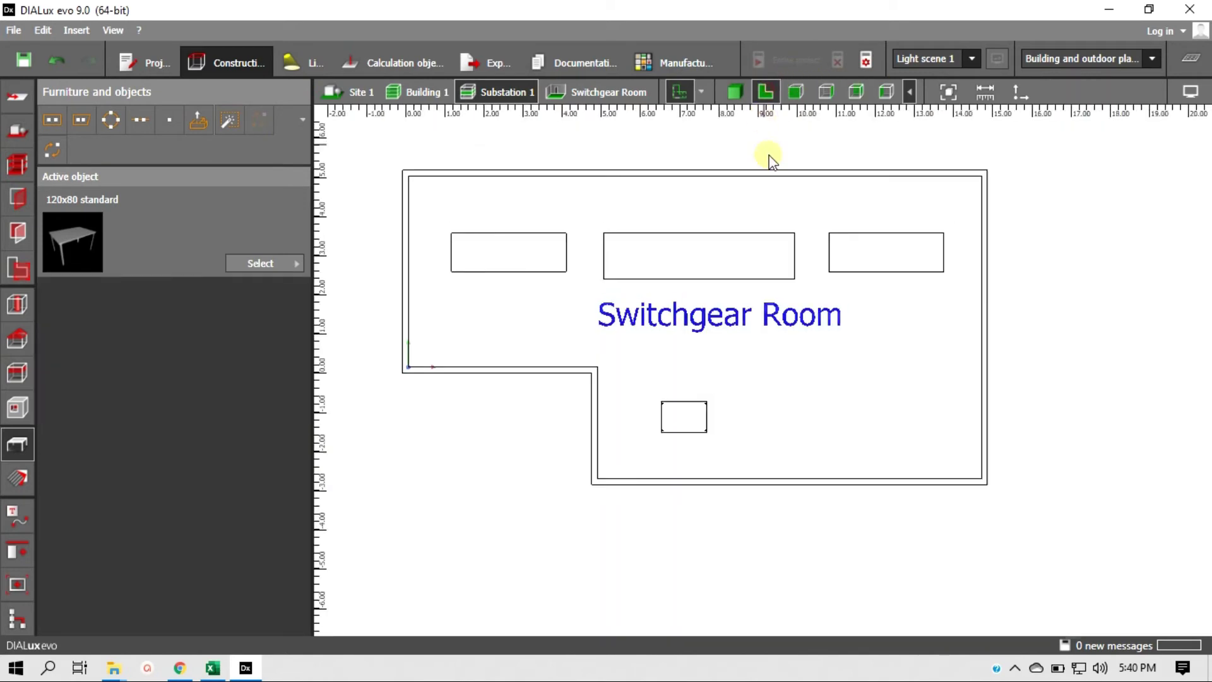
left_click(695, 415)
right_click(705, 422)
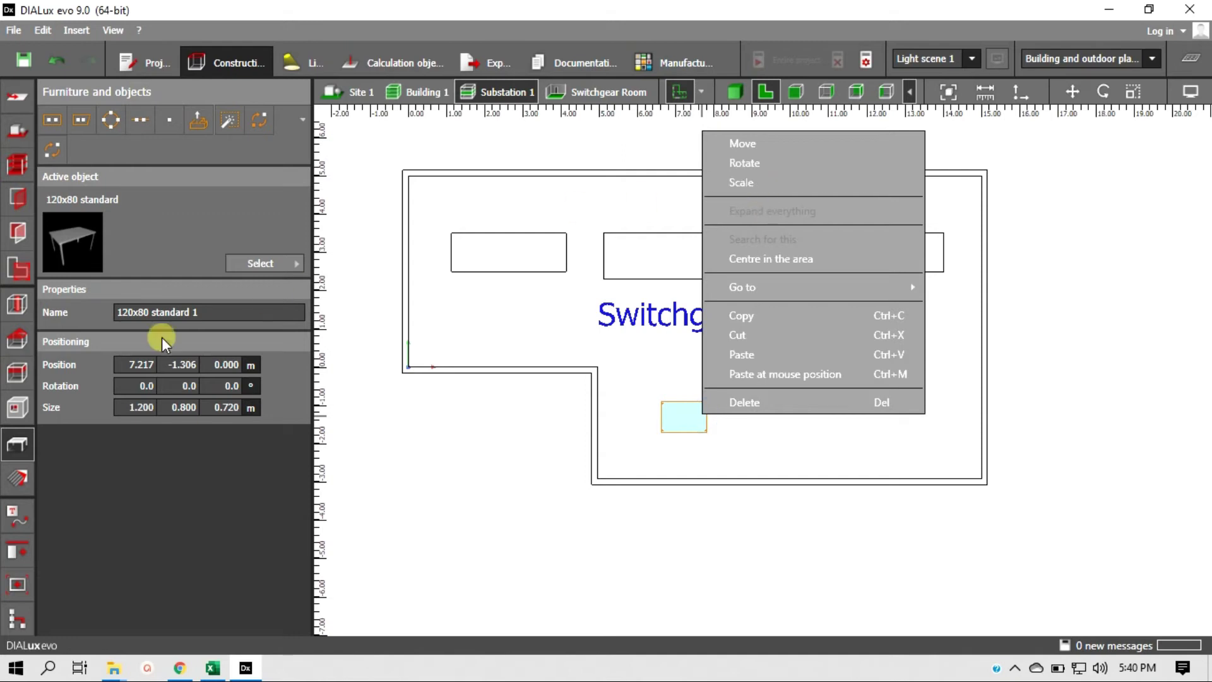
left_click(142, 406)
double_click(139, 406)
type("2.5")
key("Tab")
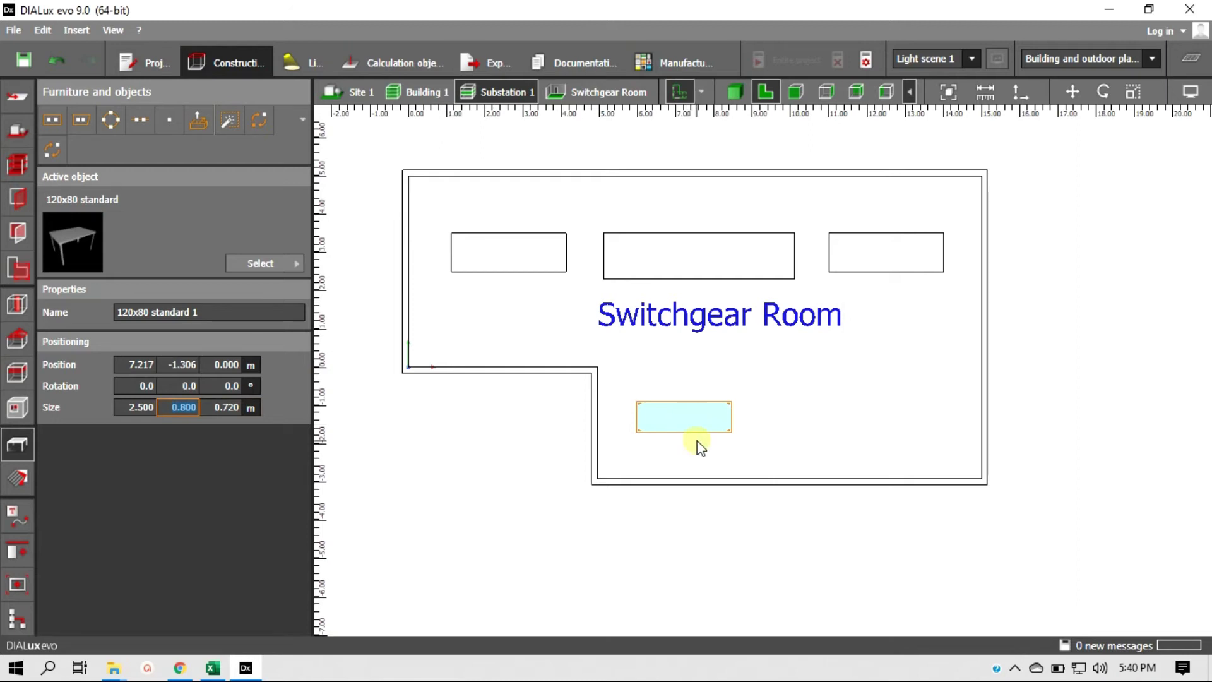
Decline the save reminder and set the table's height to 0.8 m.
left_click(218, 410)
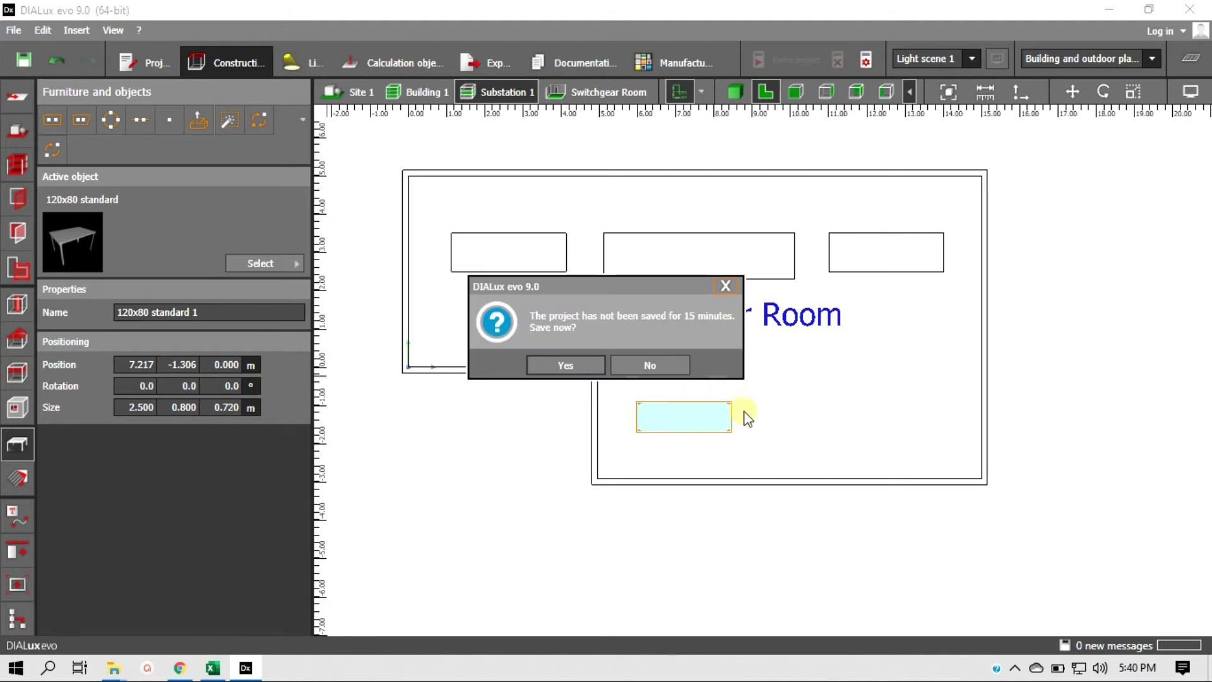
left_click(681, 365)
left_click_drag(216, 407, 273, 407)
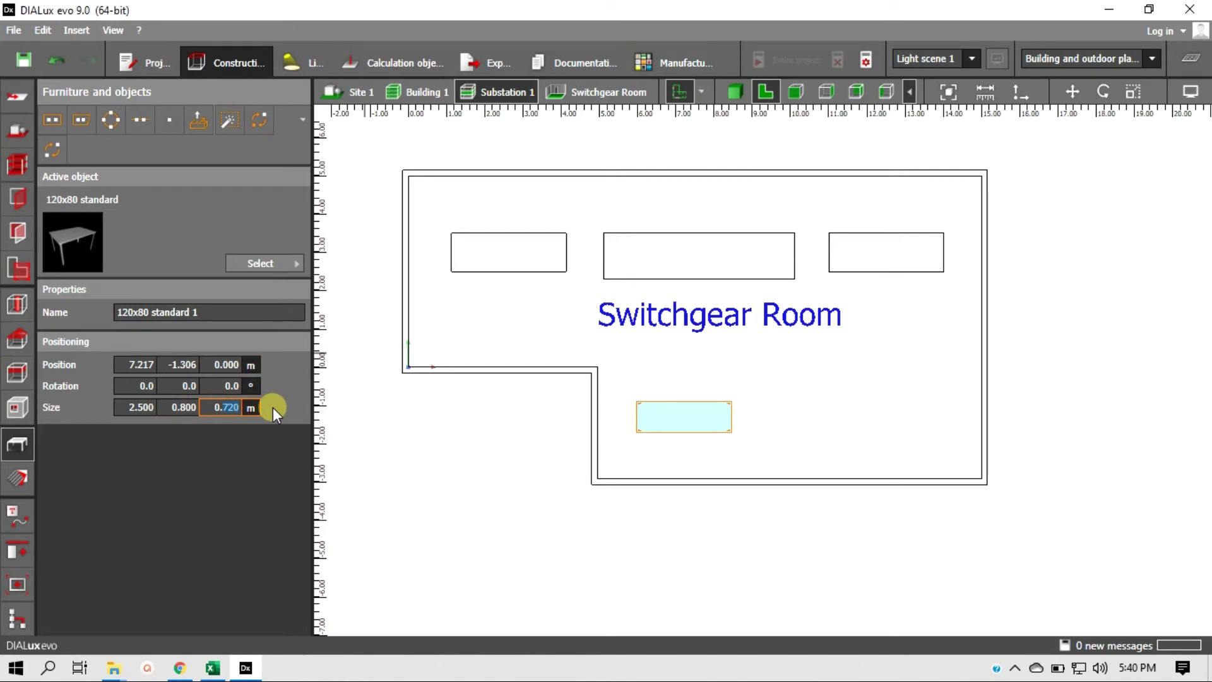
key("BackSpace")
type("0.8")
key("Tab")
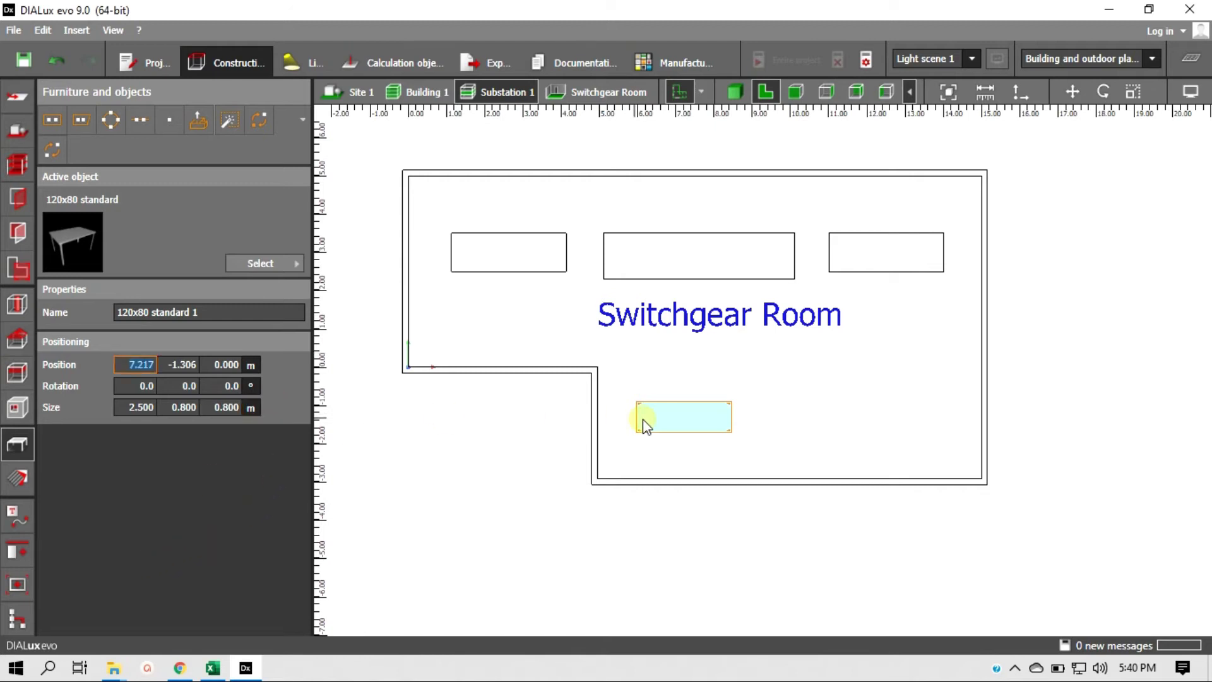
Move the table against the lower wall, near the middle of that wall.
left_click(694, 419)
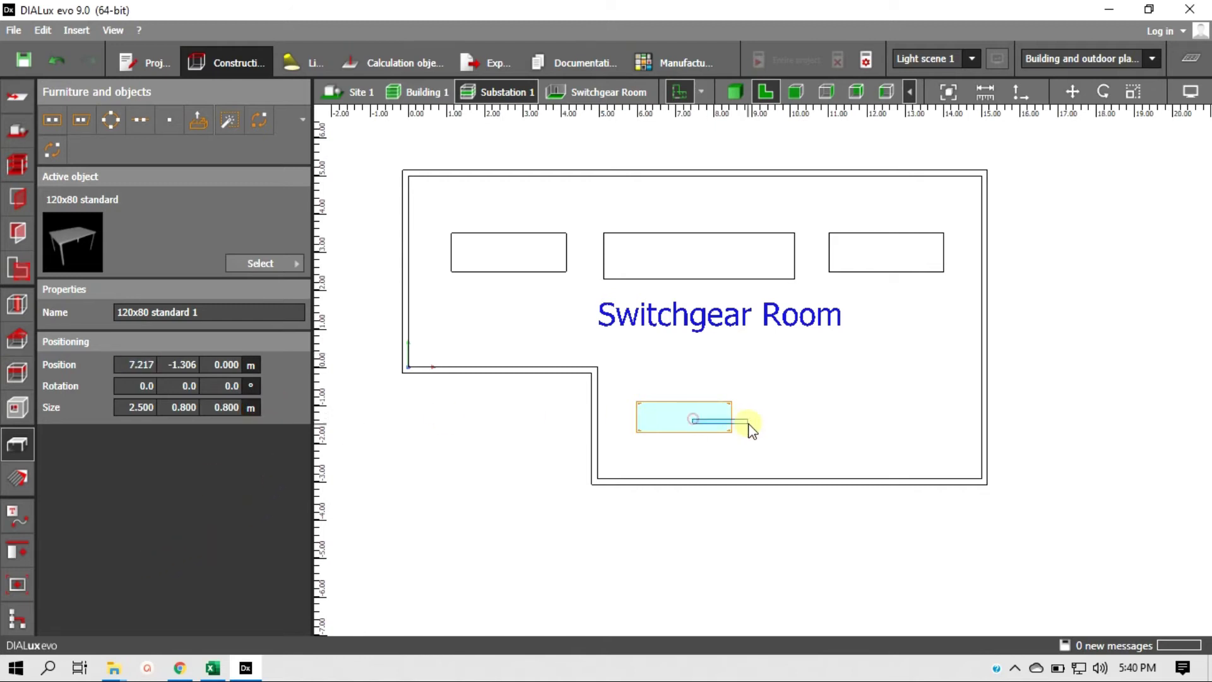
right_click(698, 416)
left_click(749, 147)
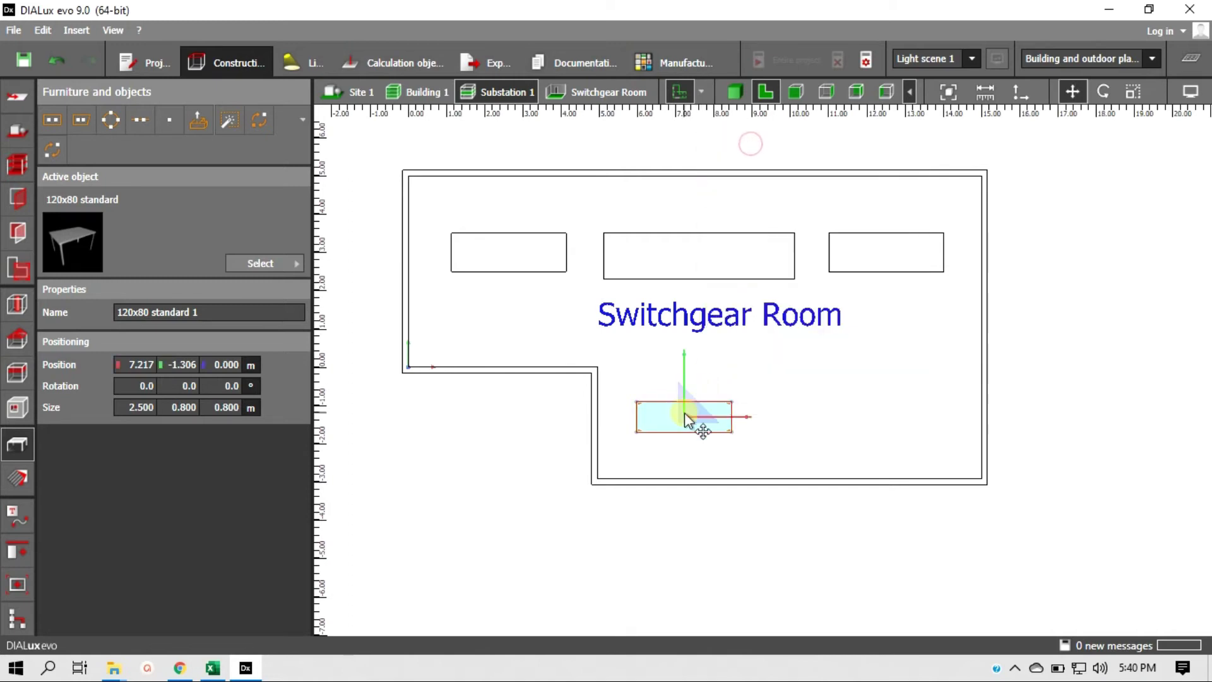
left_click_drag(683, 417, 793, 468)
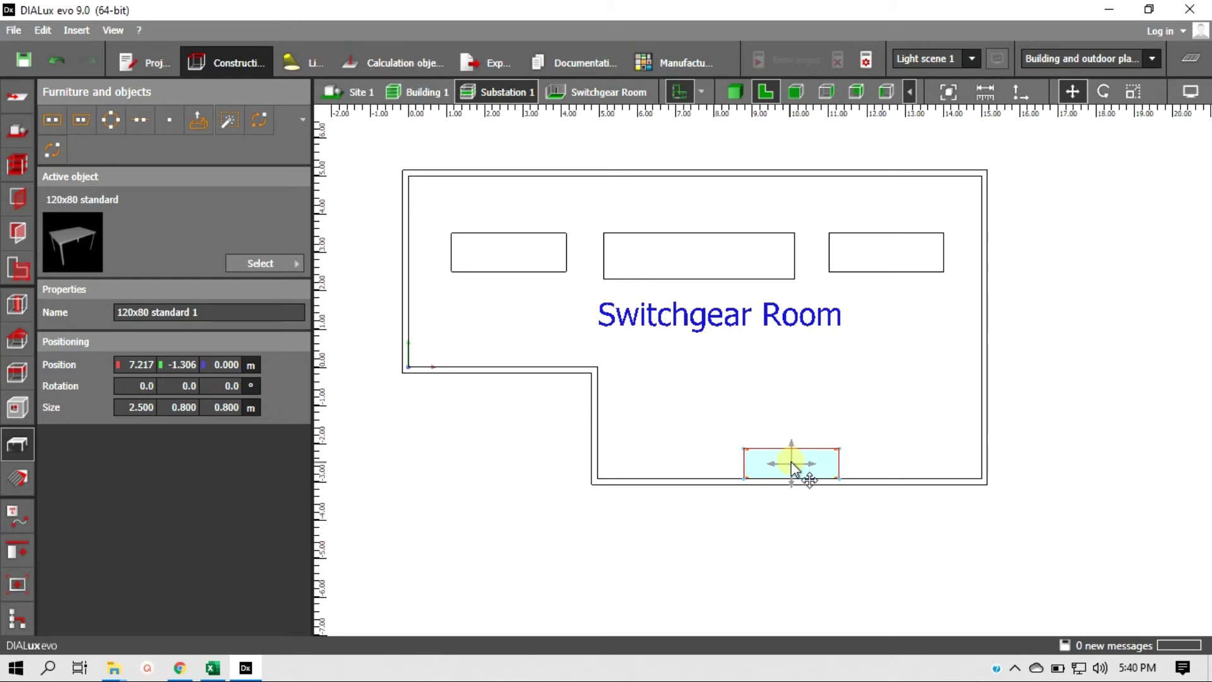
left_click_drag(793, 468, 783, 468)
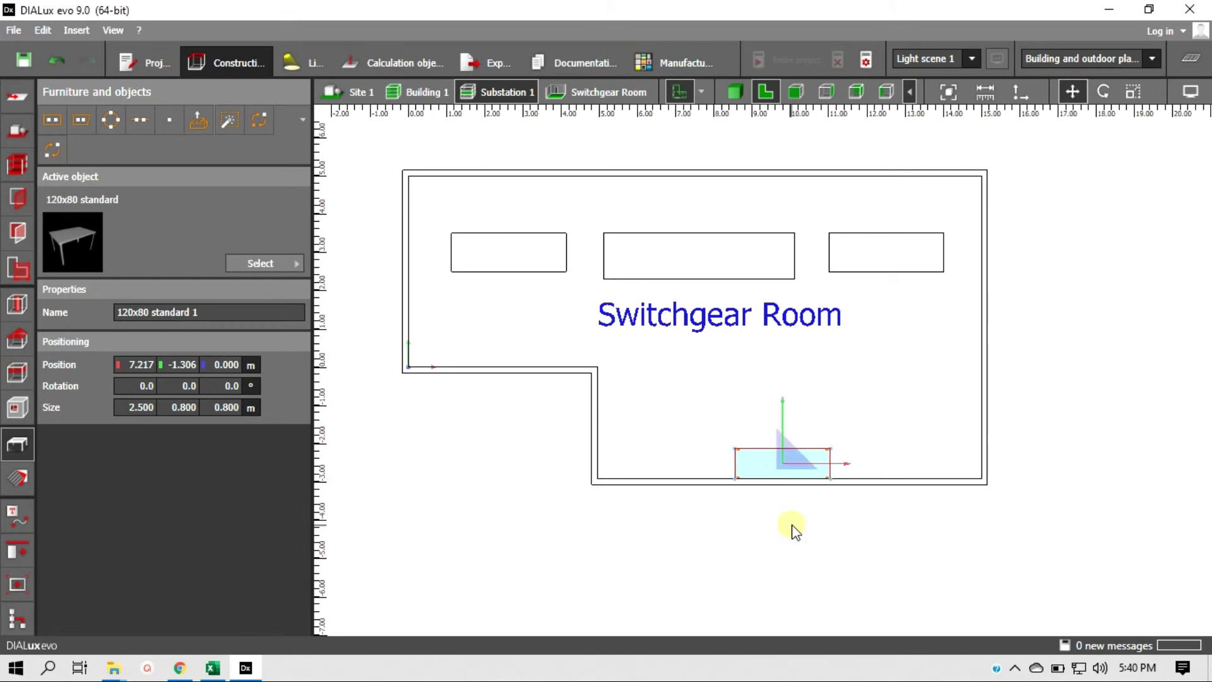
left_click(790, 524)
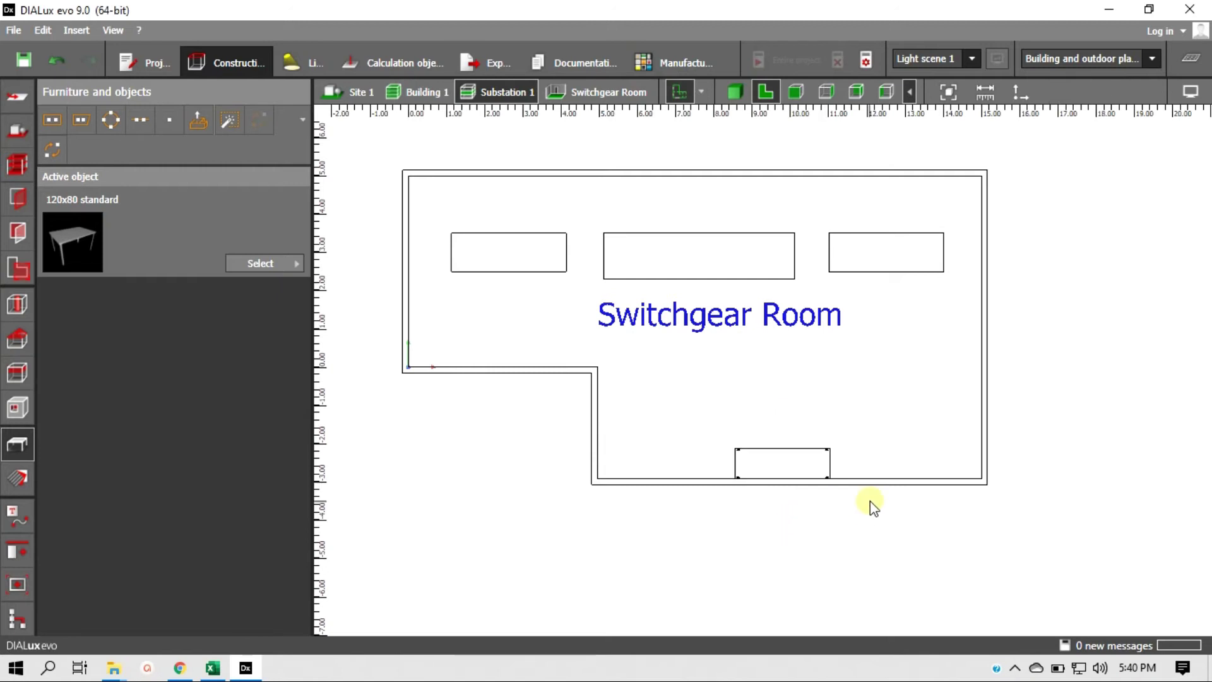
Examine the table's placement and the switchgear and MCC volumes in the floor plan and 3D views.
middle_click_drag(717, 387, 765, 395)
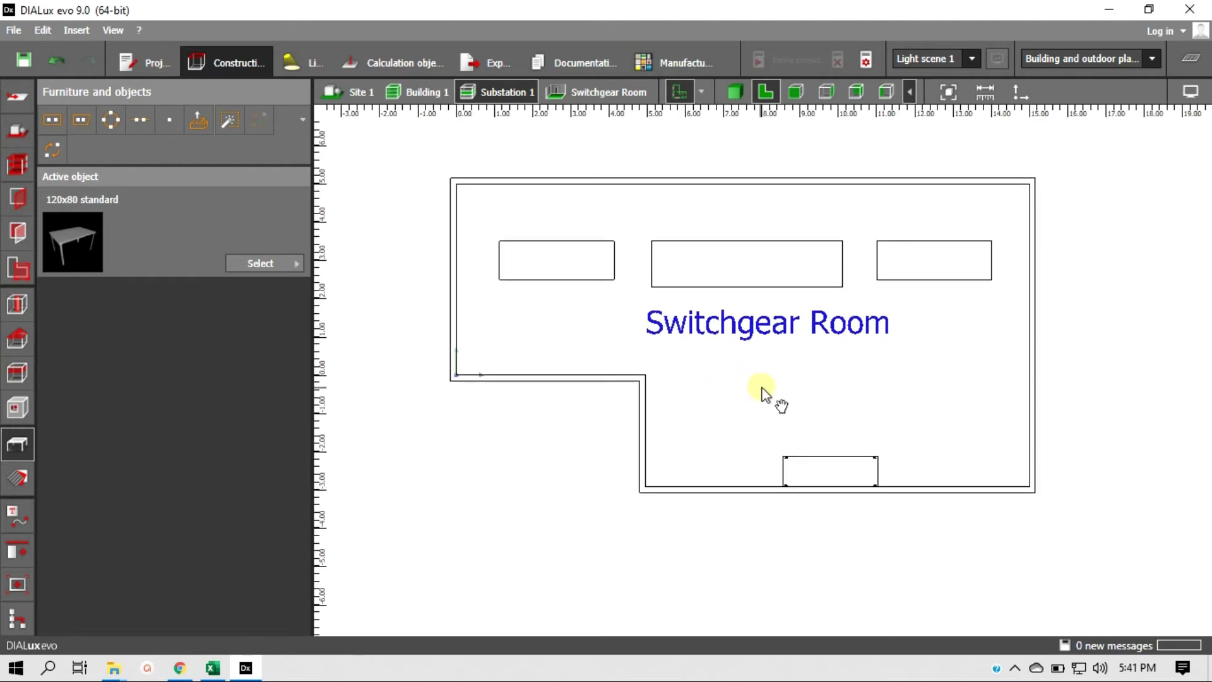
left_click(944, 90)
left_click(734, 91)
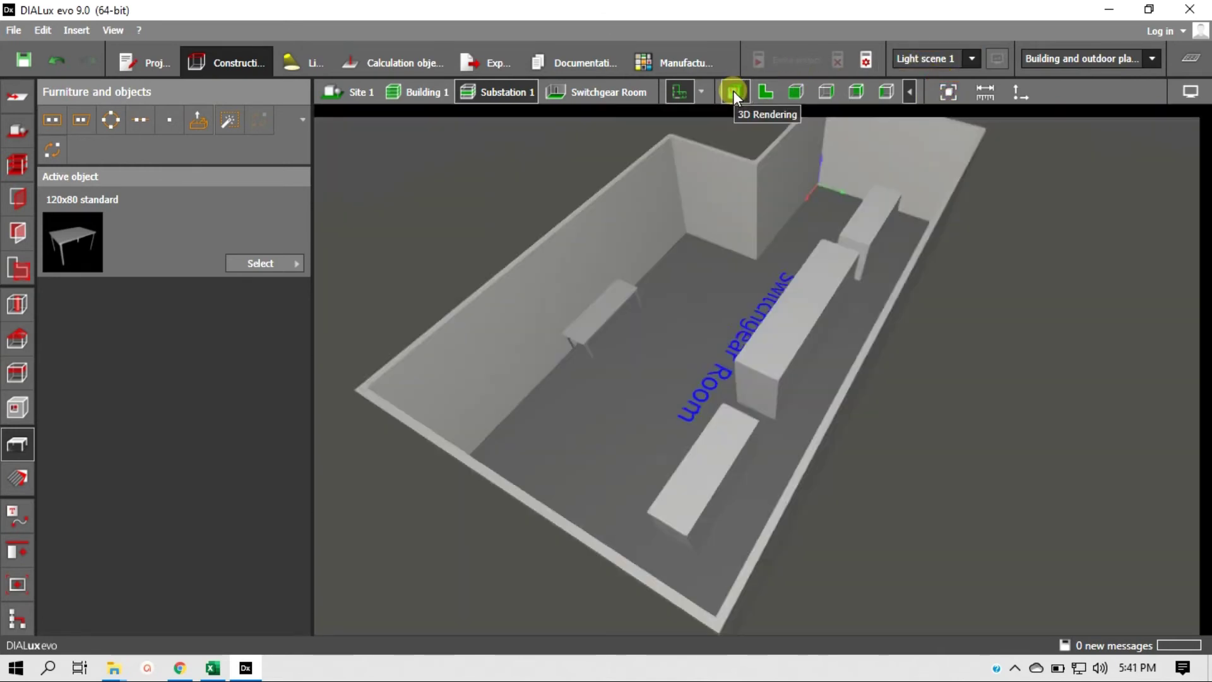
scroll(597, 304, "up", 5)
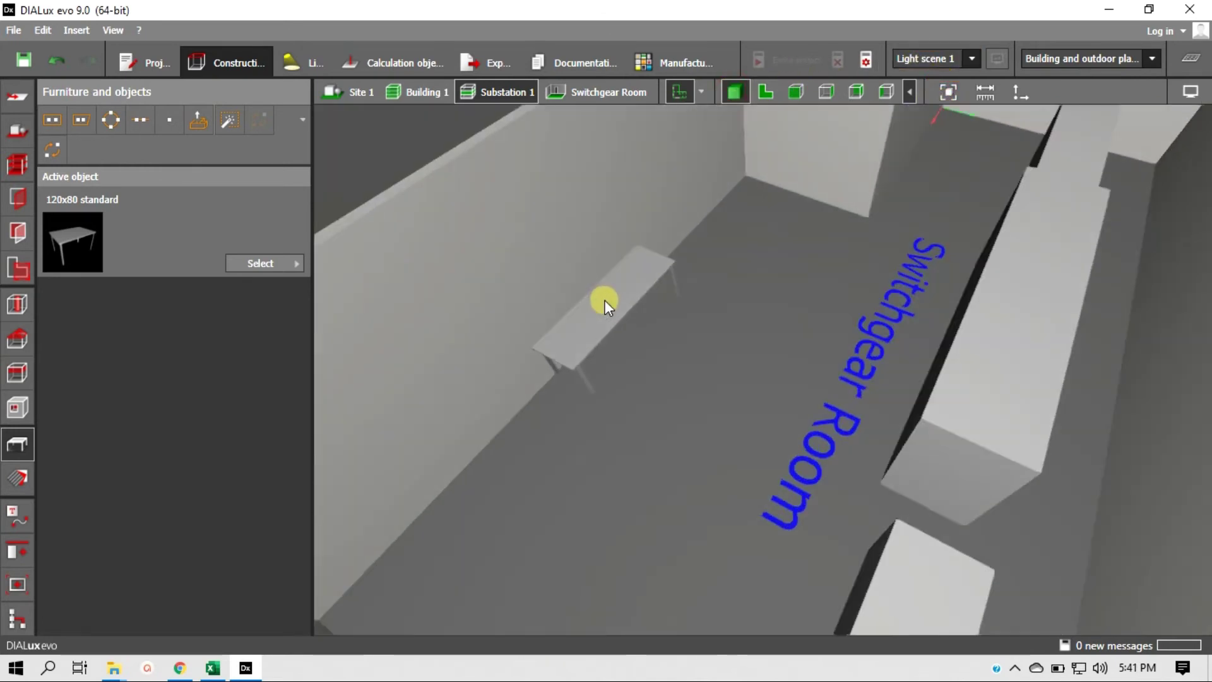
left_click(765, 92)
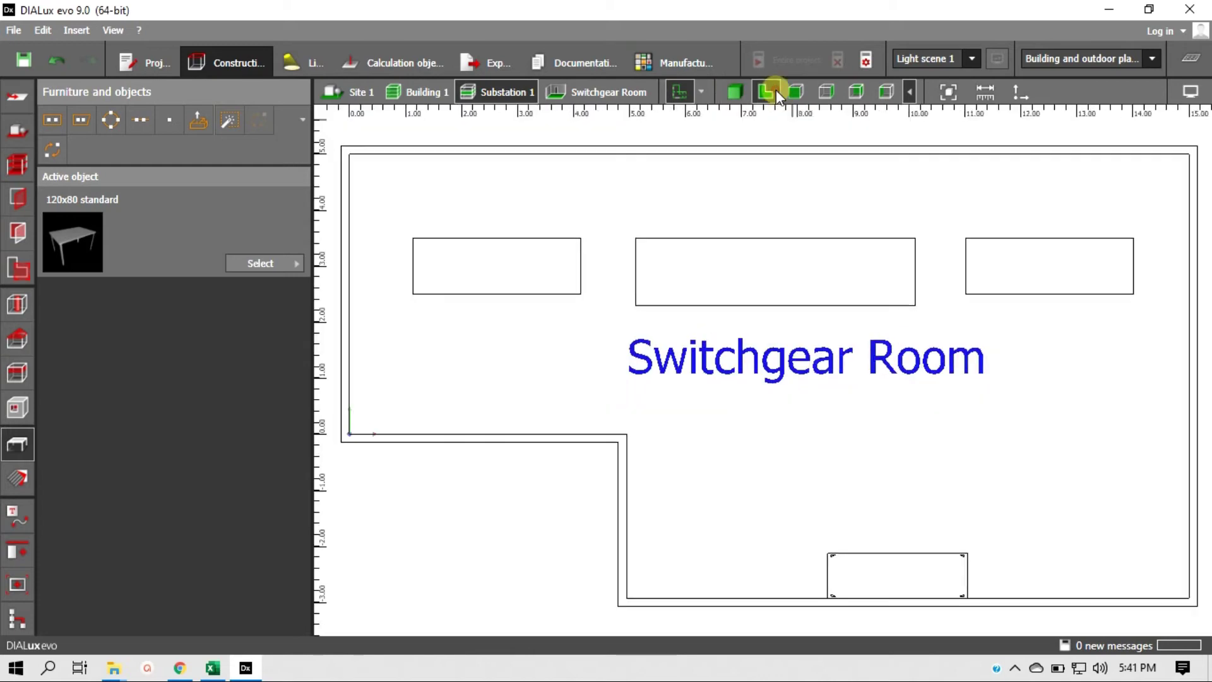
scroll(883, 476, "down", 1)
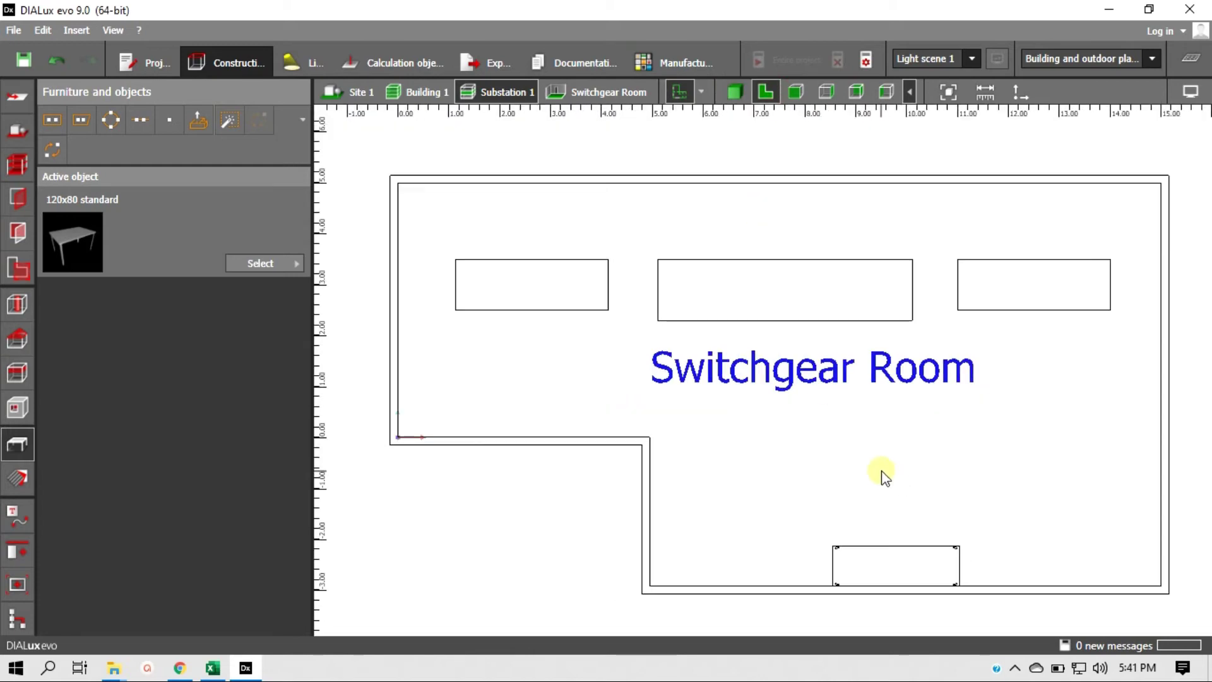
left_click(737, 92)
middle_click_drag(665, 260, 730, 236)
scroll(736, 234, "down", 3)
right_click_drag(736, 233, 752, 309)
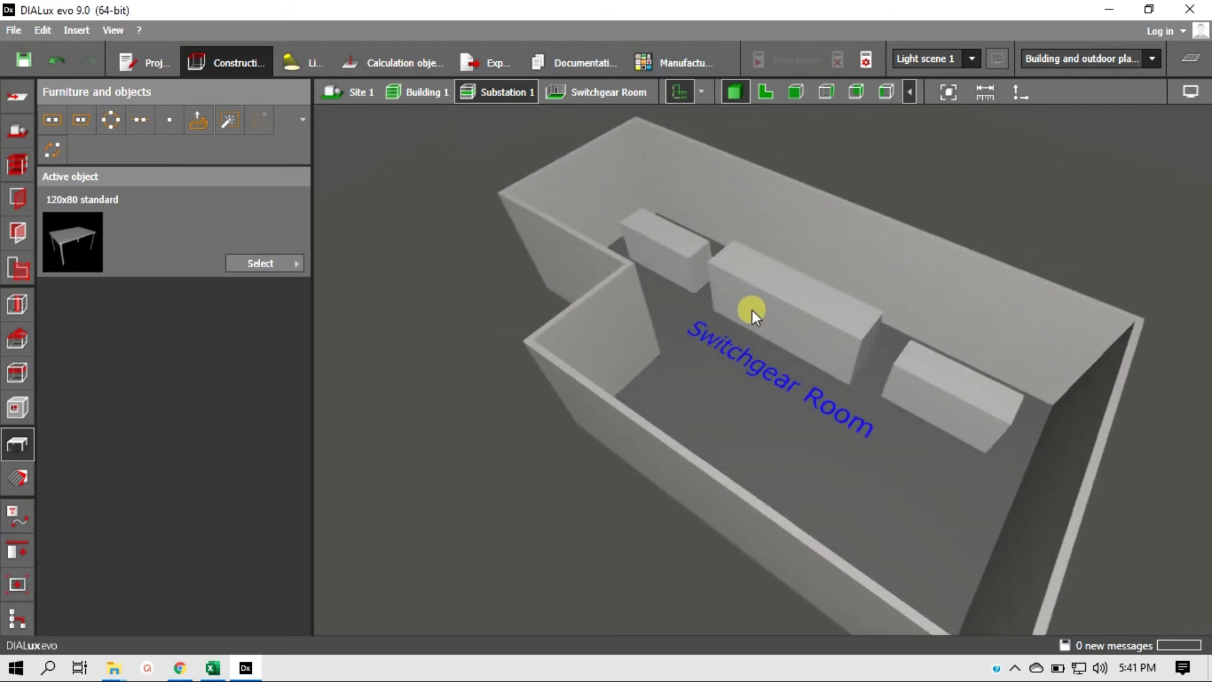
scroll(681, 267, "up", 3)
left_click(691, 260)
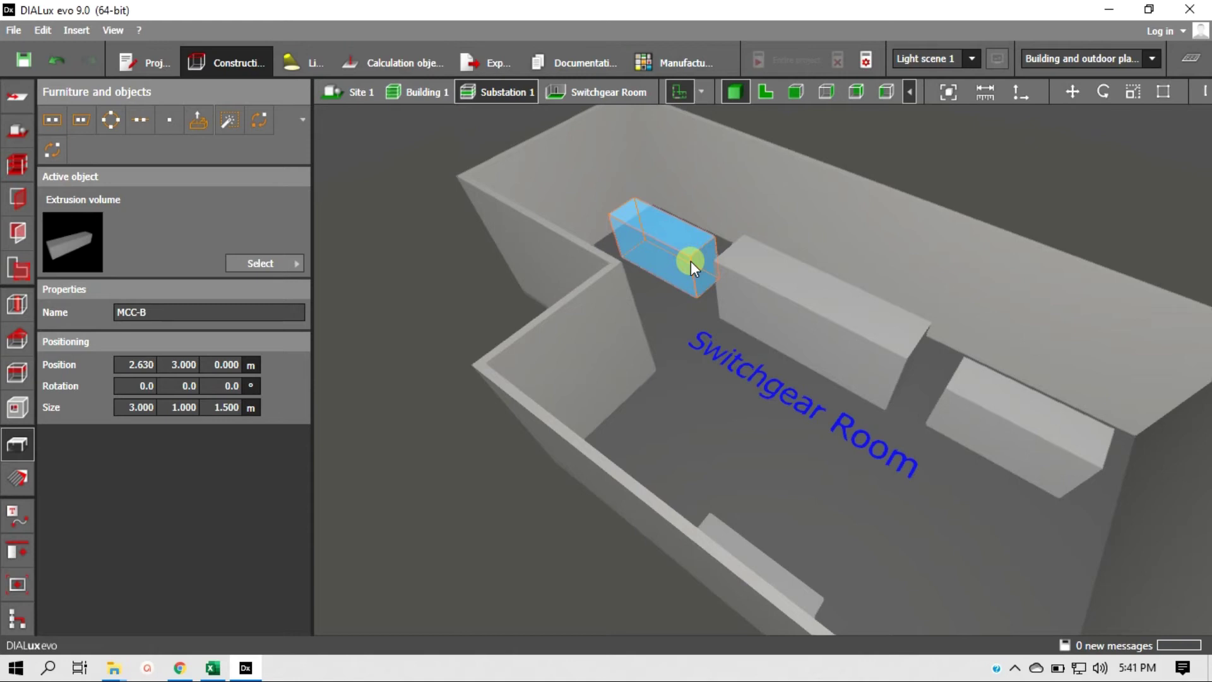
left_click(339, 190)
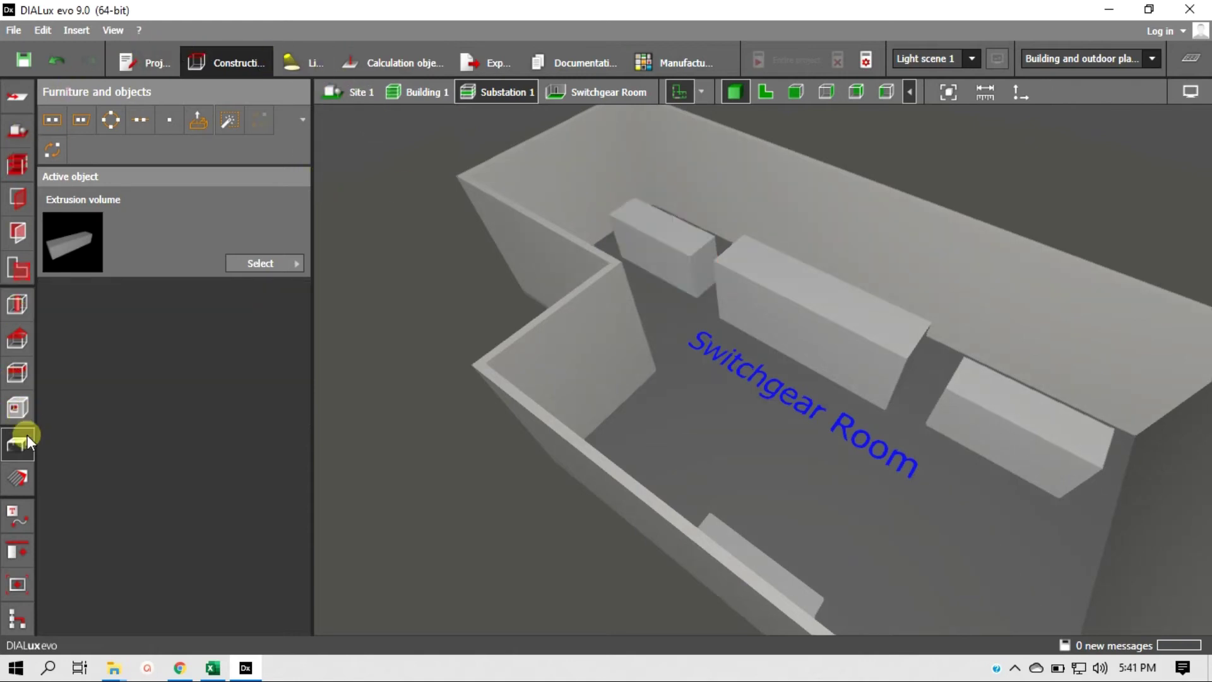
Choose the painted material 9003 (Signal white) from the Black/White group of the color catalog as the active material.
left_click(21, 479)
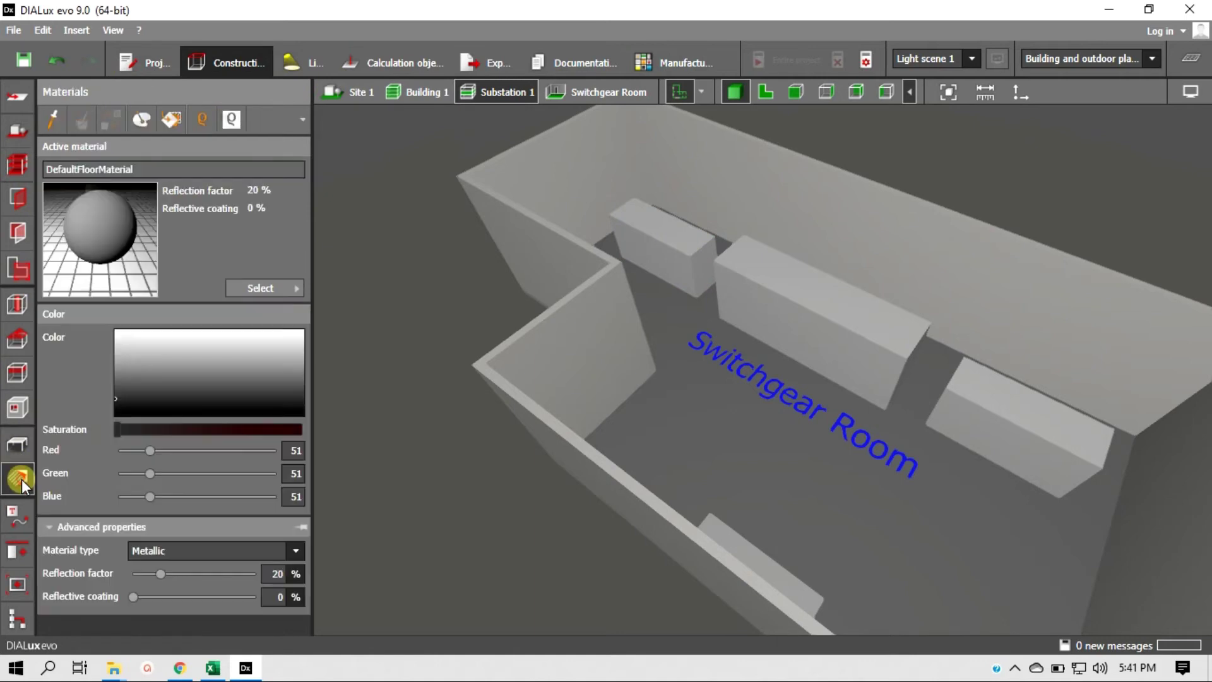
left_click(249, 286)
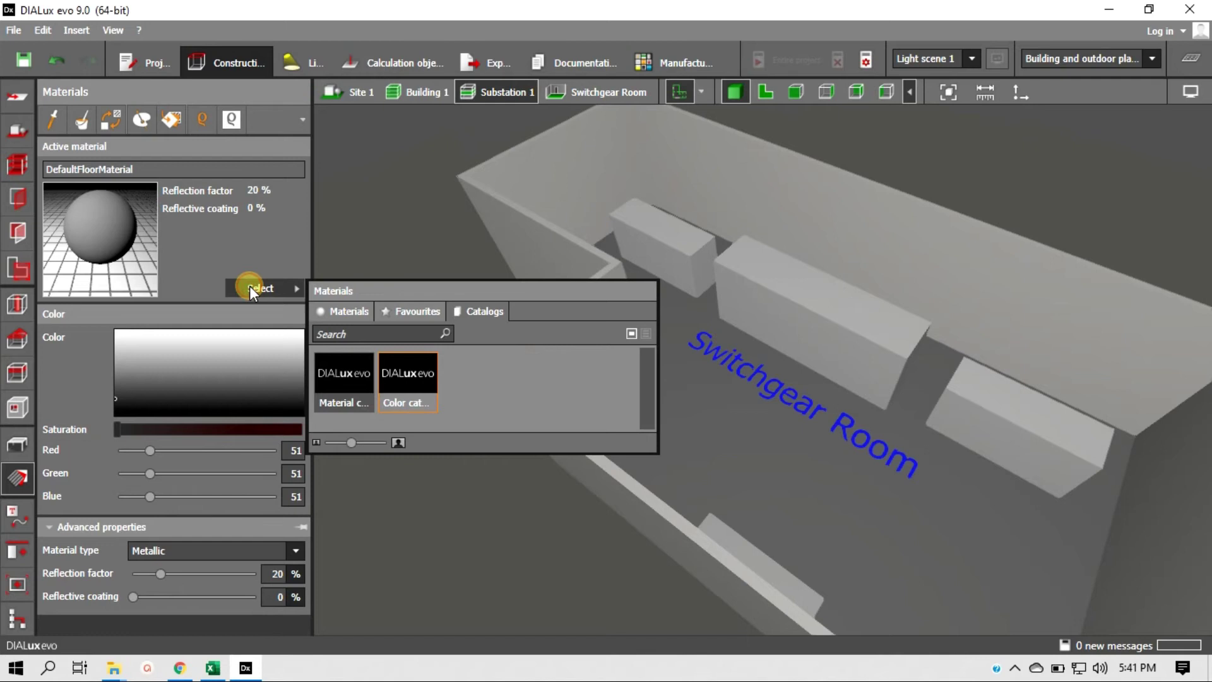
double_click(411, 388)
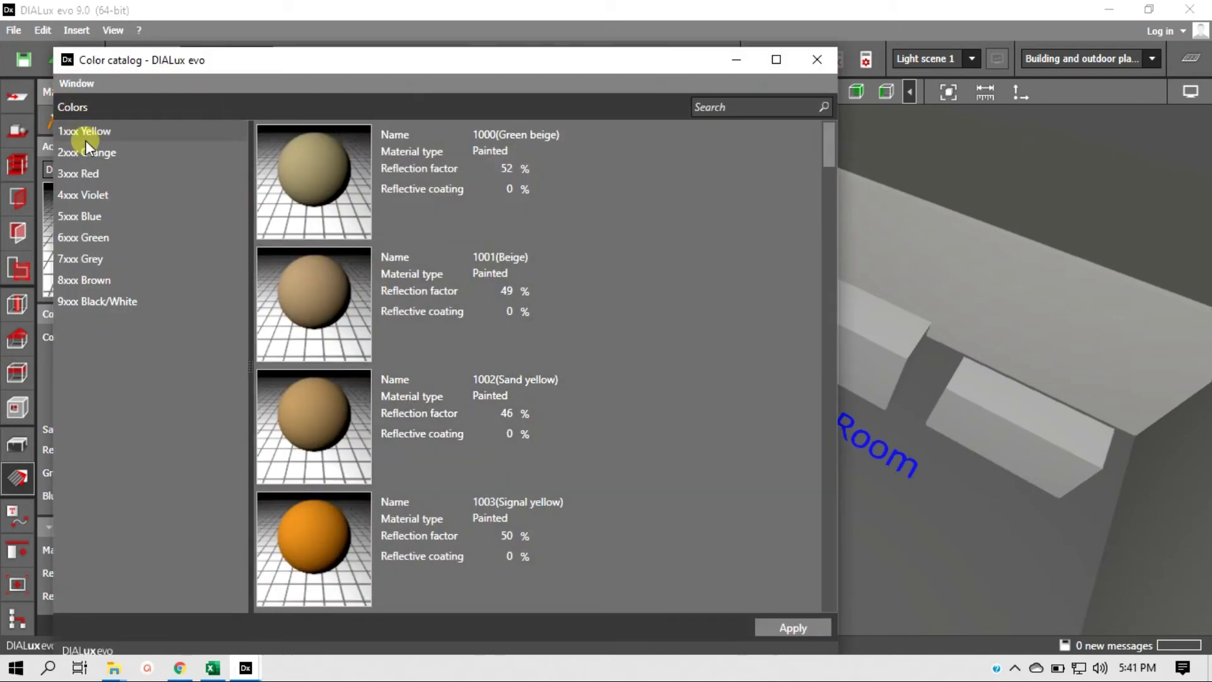
left_click(74, 298)
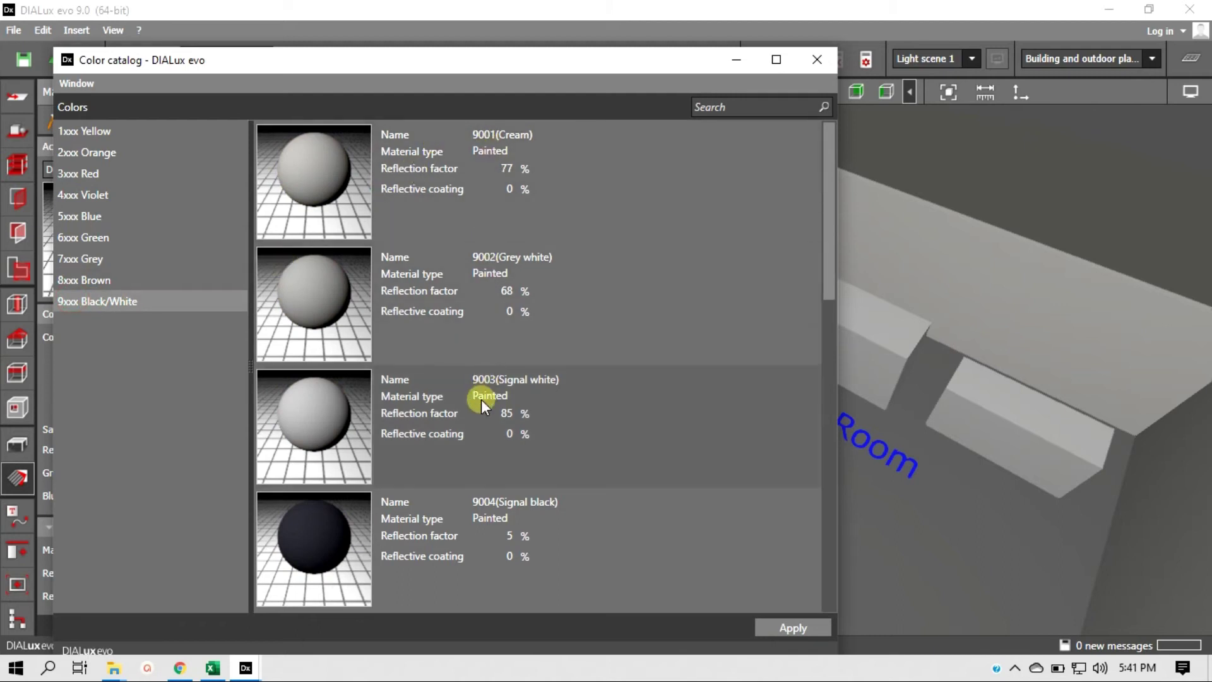
left_click(481, 399)
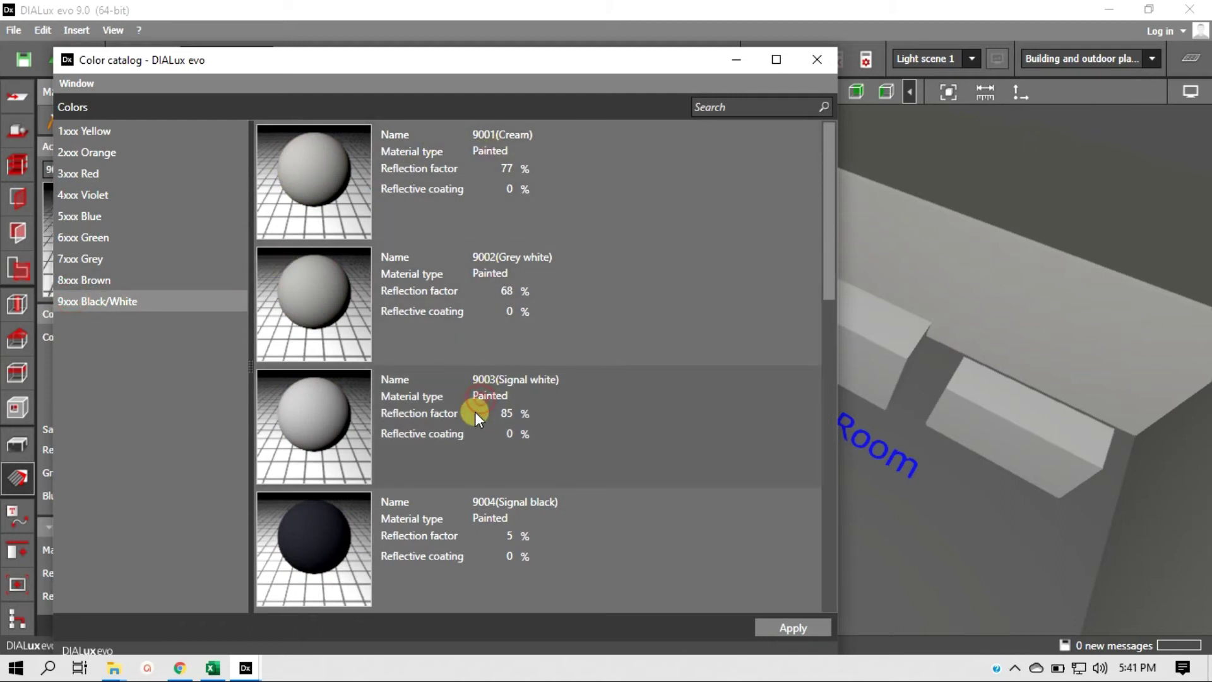
left_click(475, 411)
left_click(817, 59)
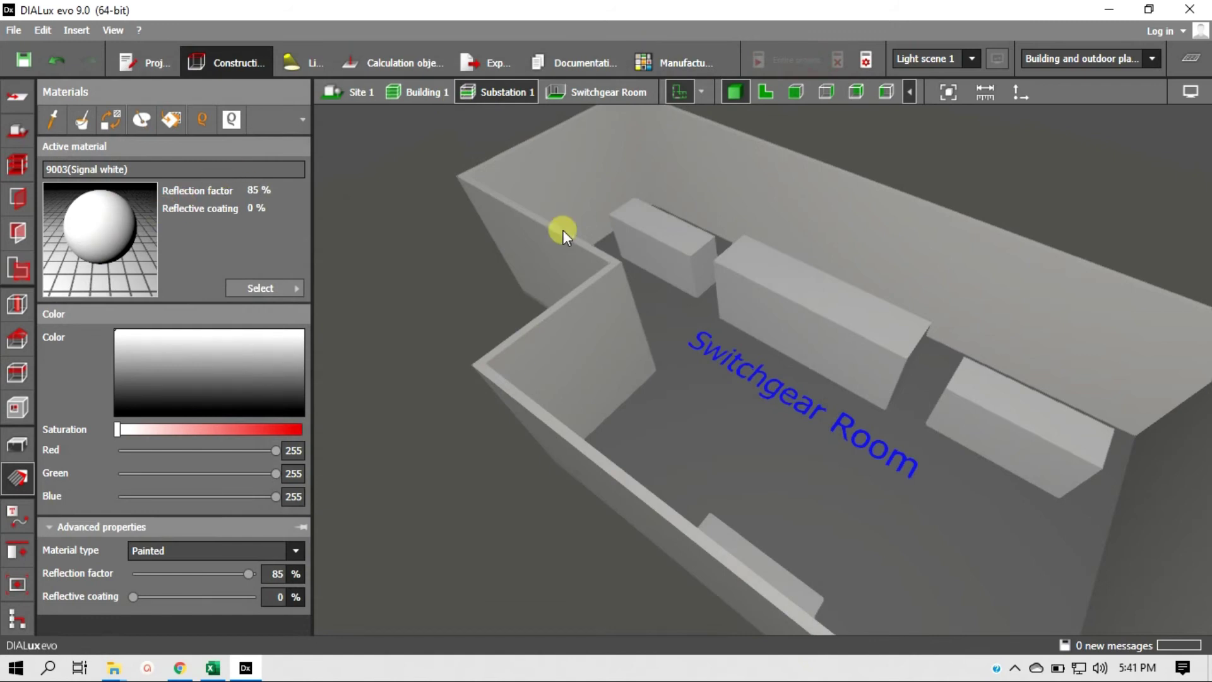
Reselect 9003 (Signal white) from the project materials and apply it to the front face of the MCC-B volume.
left_click(658, 236)
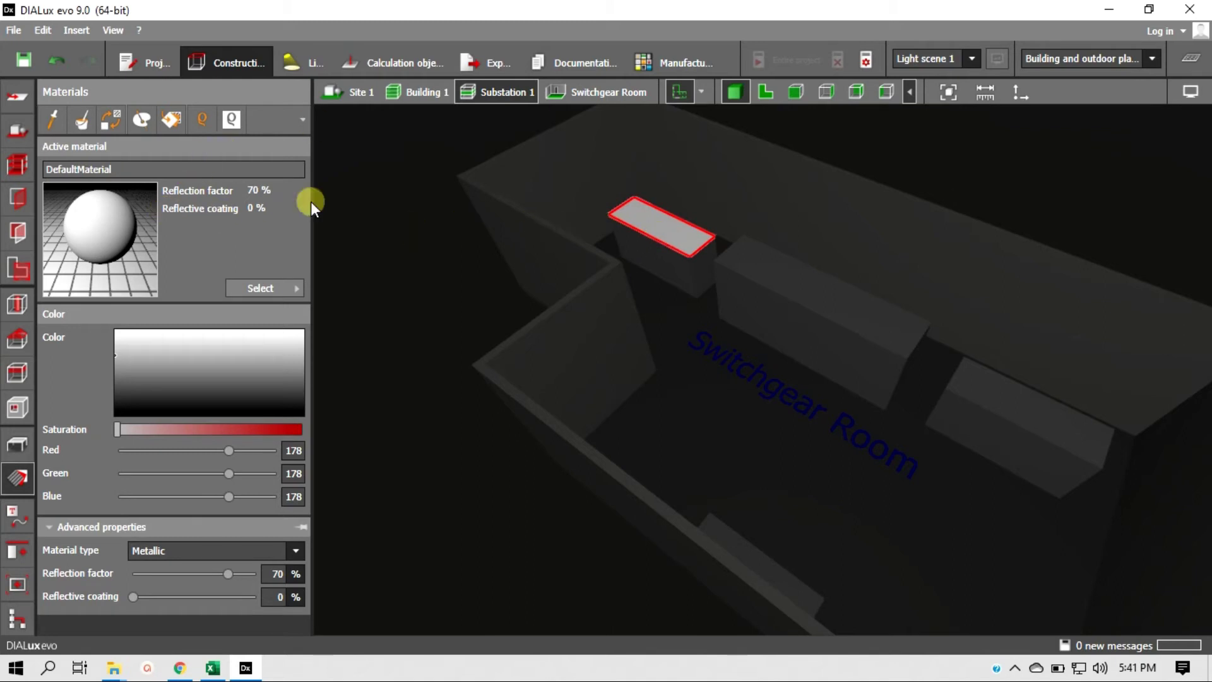
left_click(263, 289)
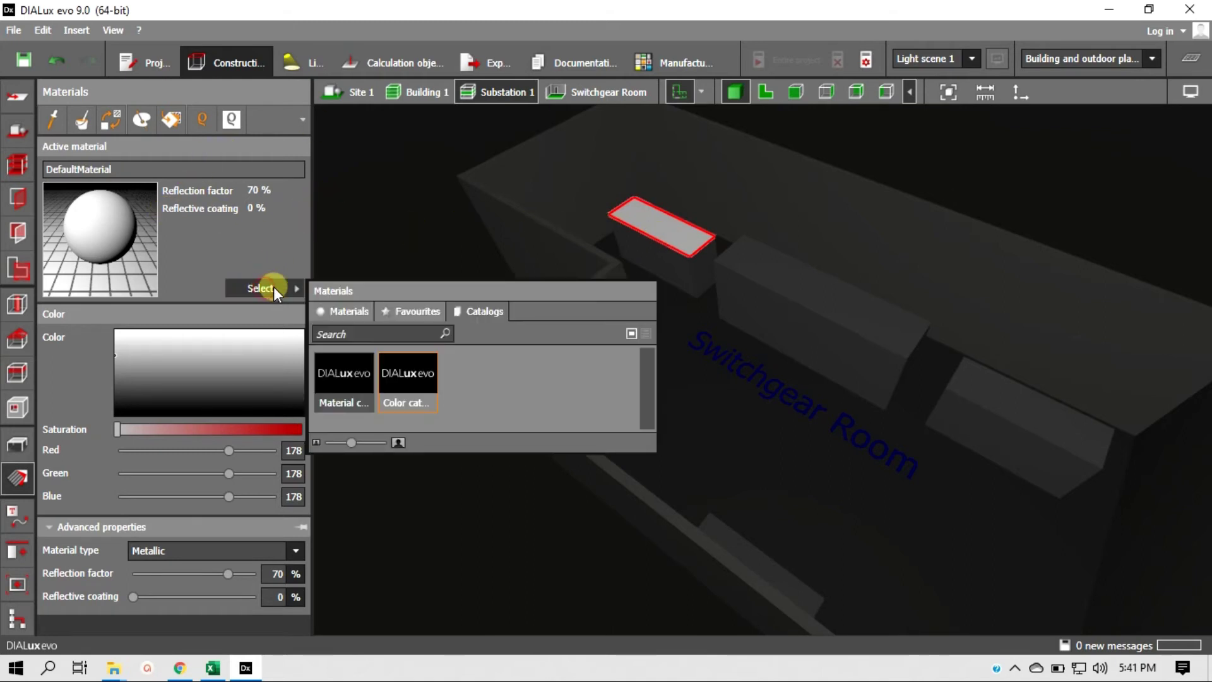
left_click(345, 312)
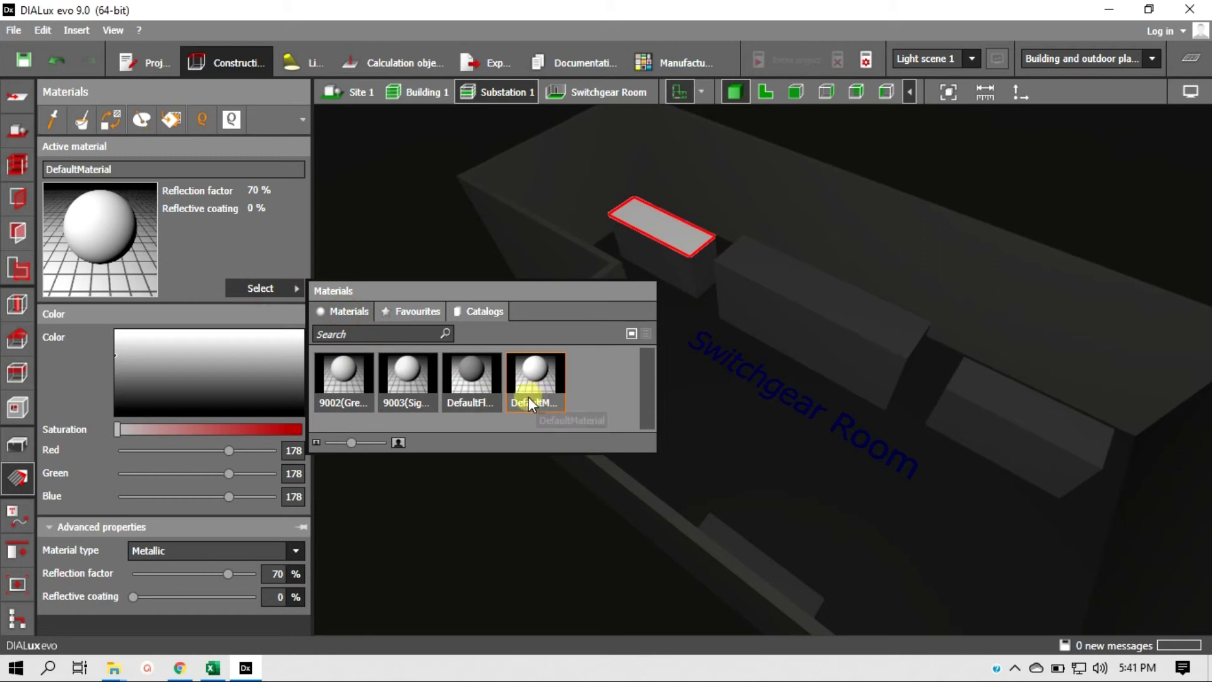
left_click(407, 379)
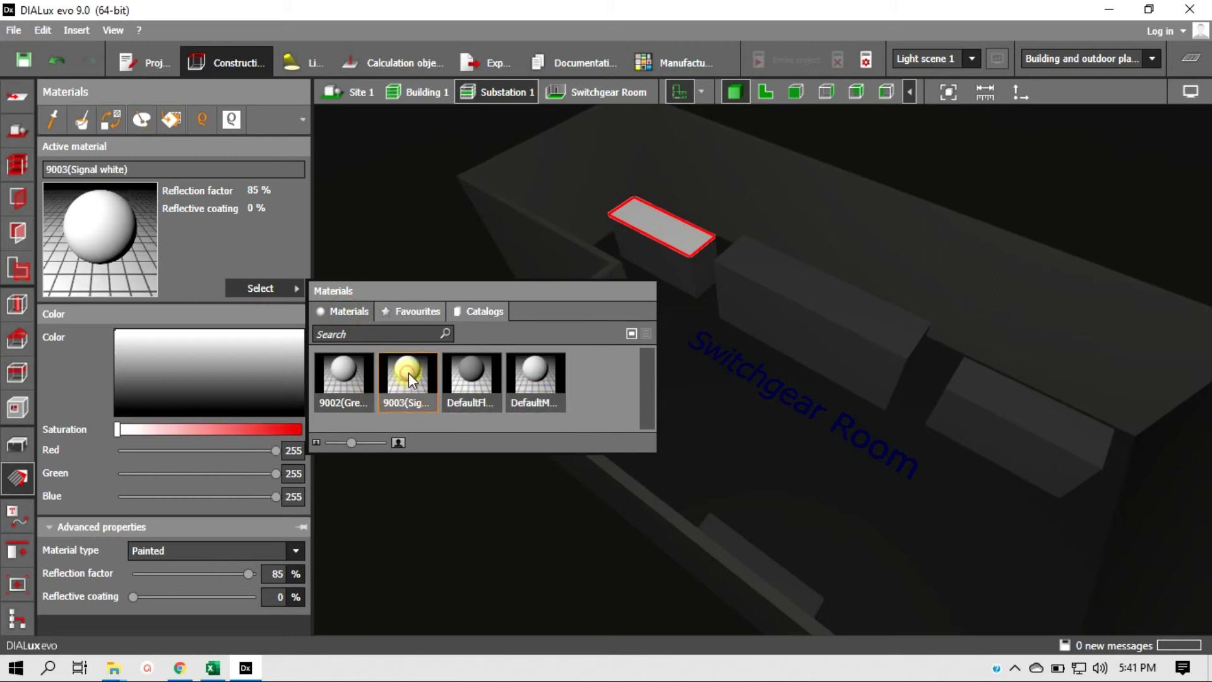
left_click(111, 215)
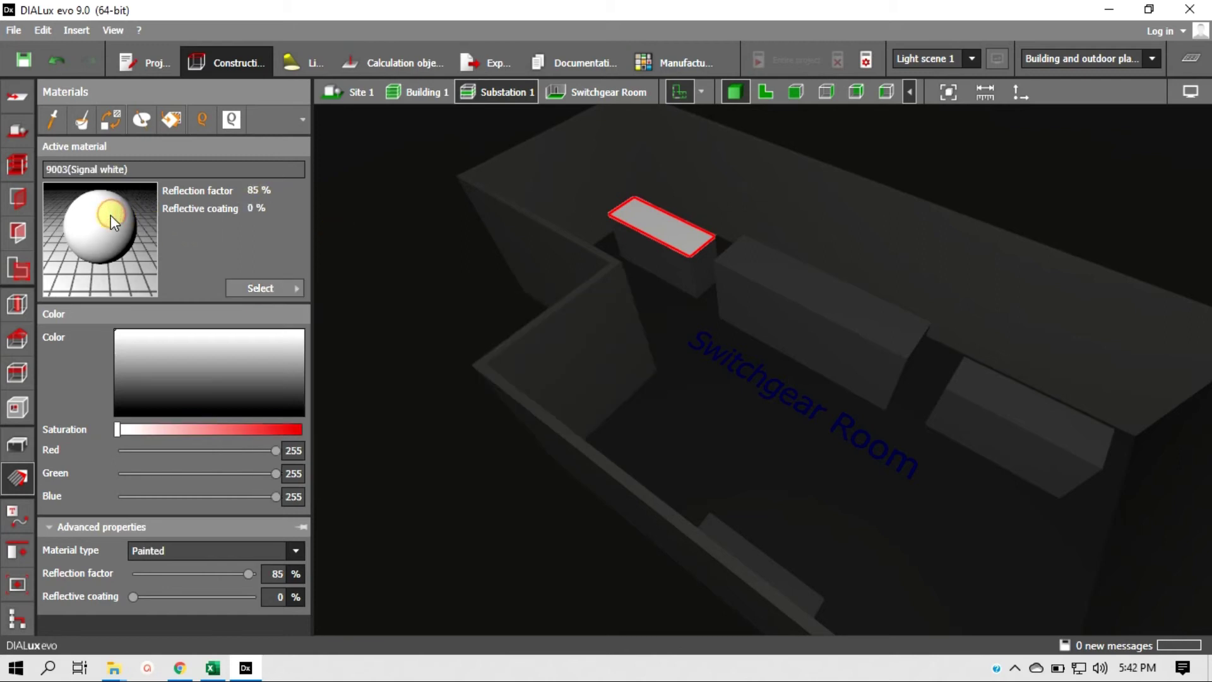
left_click_drag(115, 232, 656, 248)
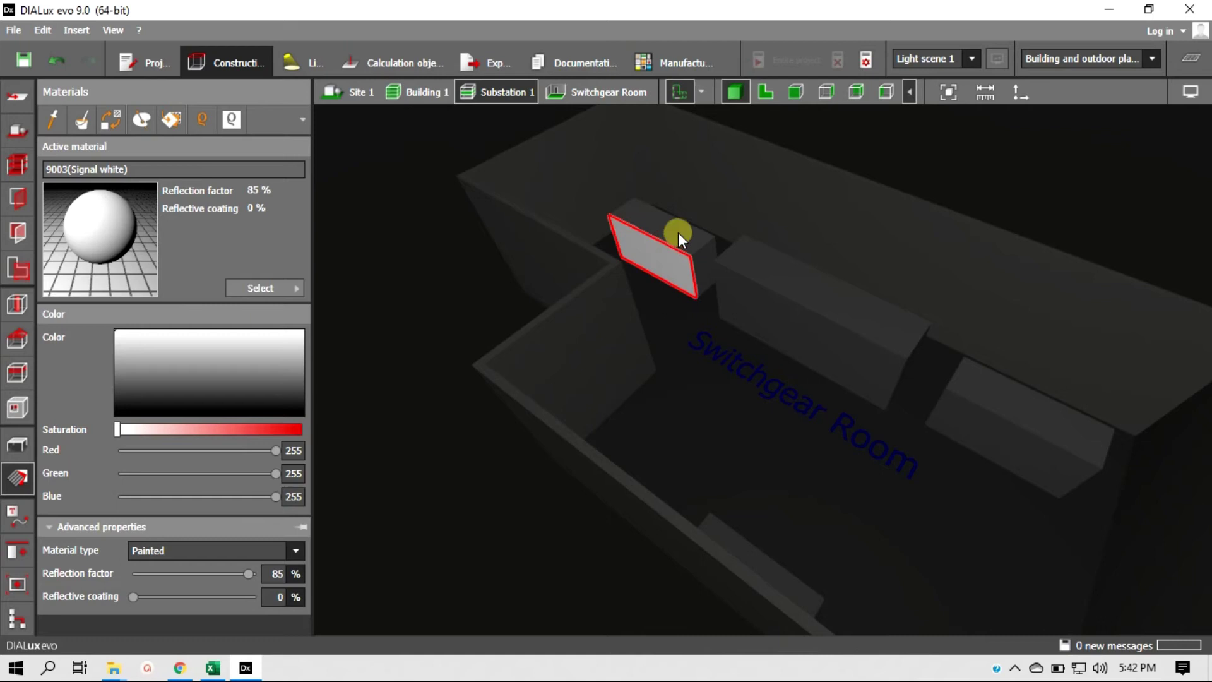
Reselect 9003 (Signal white) from the project materials as the active material.
left_click(779, 312)
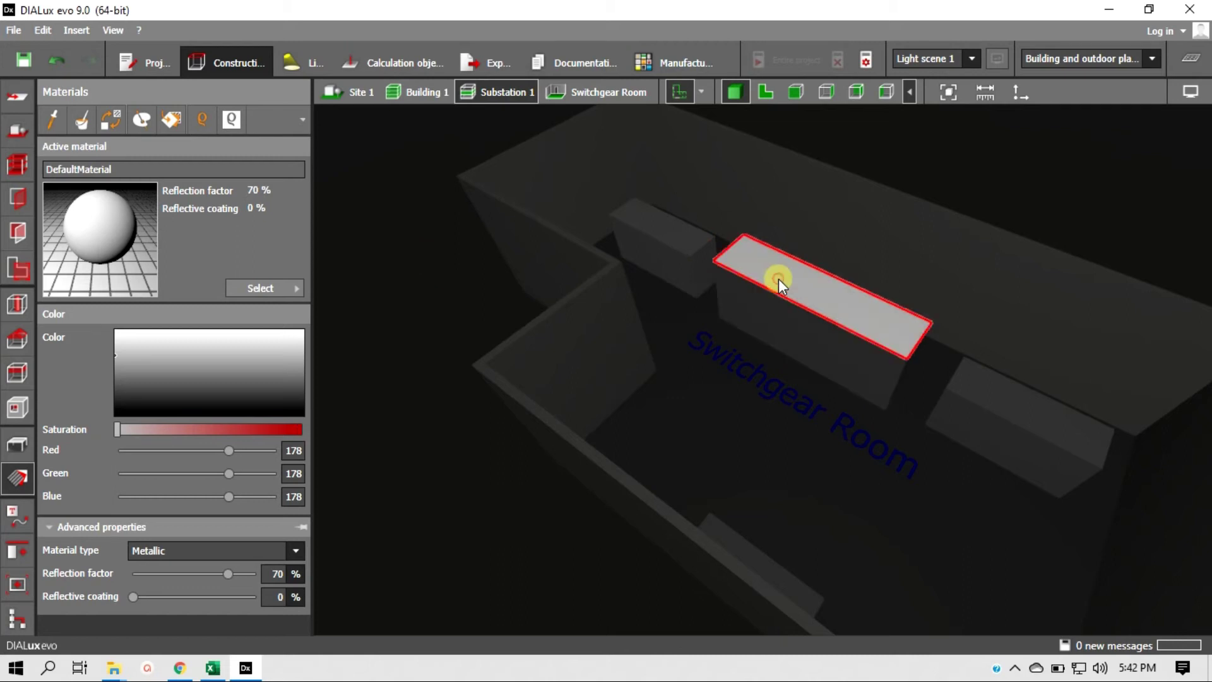
left_click(14, 165)
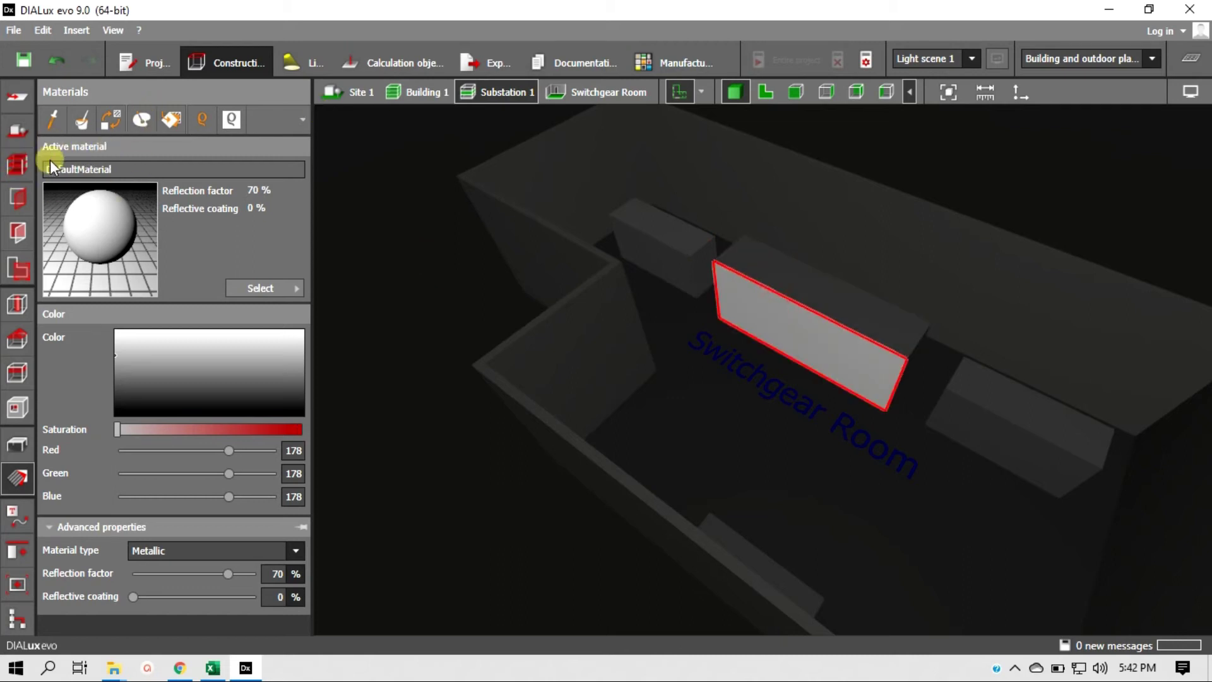
left_click(957, 405)
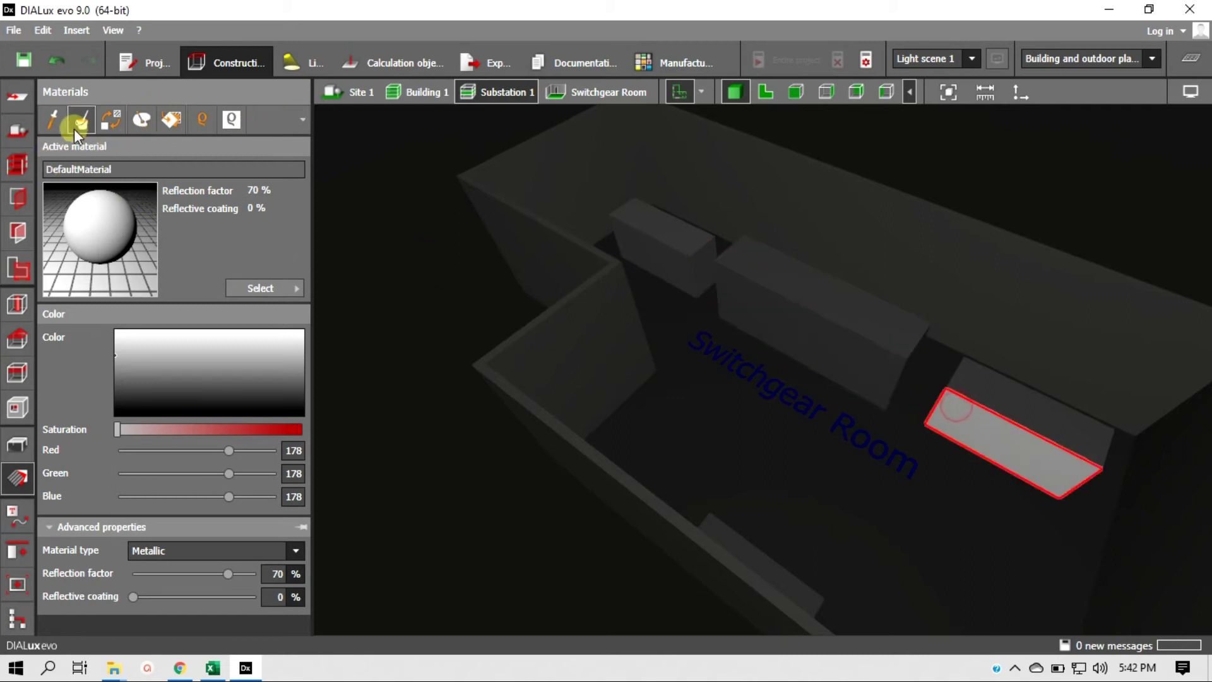
left_click(281, 289)
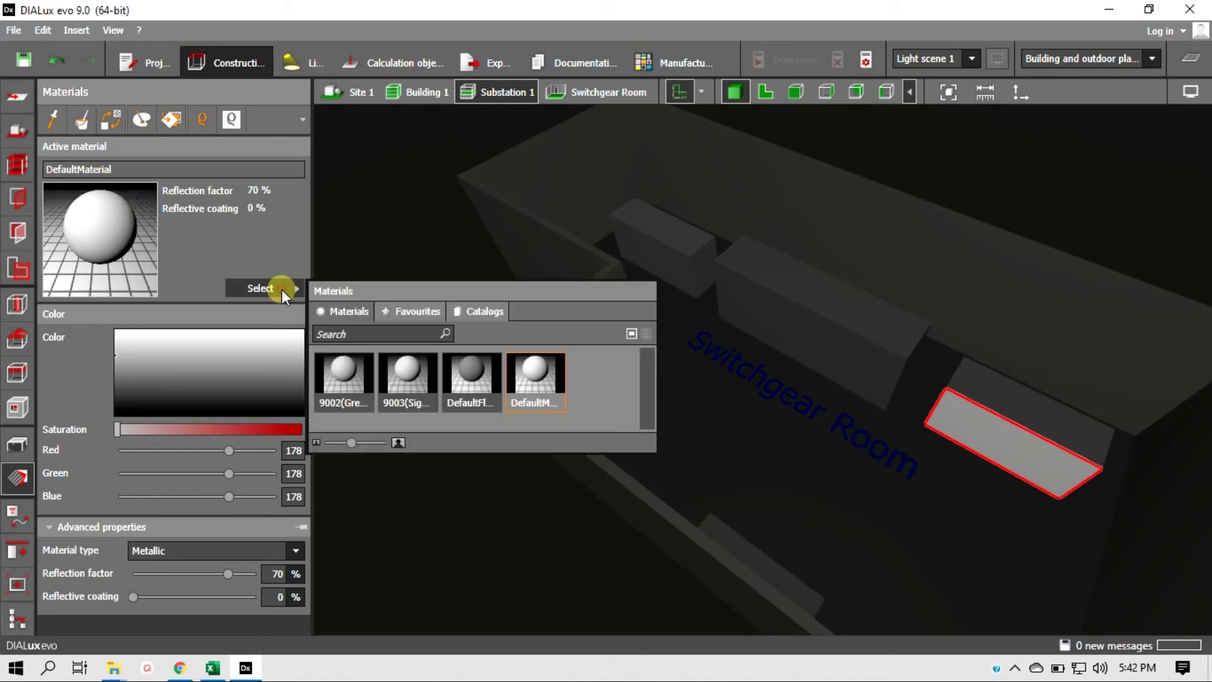
left_click(410, 377)
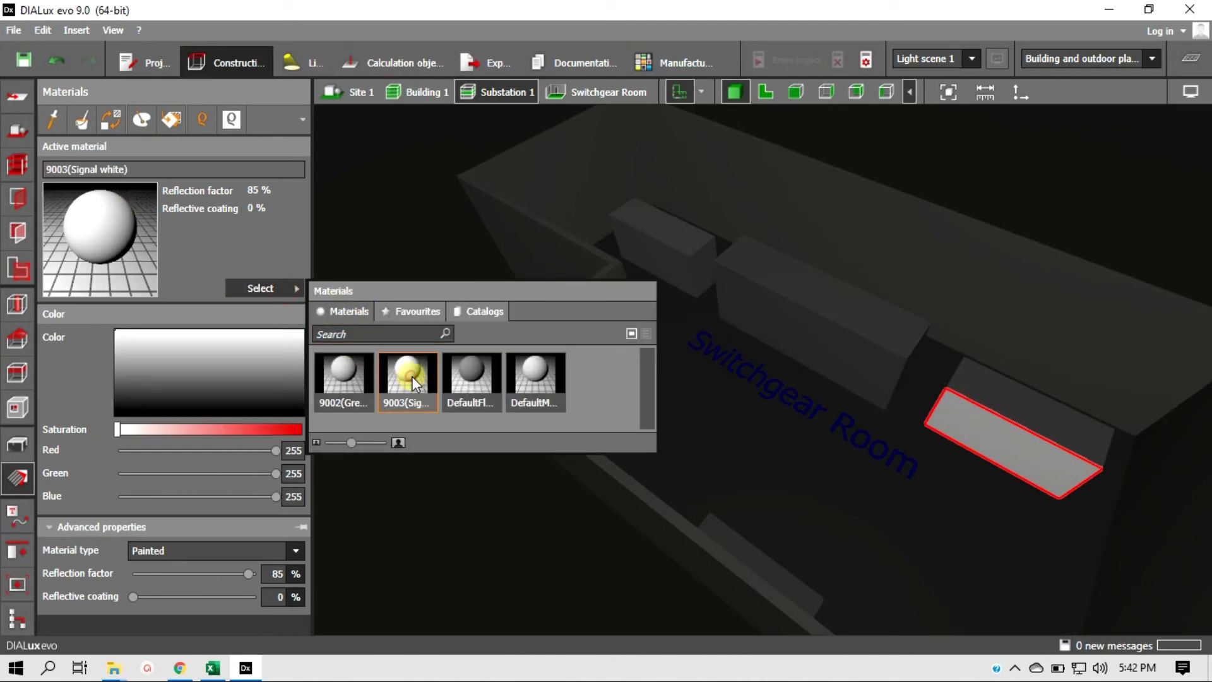
Apply 9003 (Signal white) to the front faces of the long central switchgear volume and the MCC volume on its other side from MCC-B.
left_click(211, 247)
left_click(107, 224)
left_click_drag(111, 224, 770, 307)
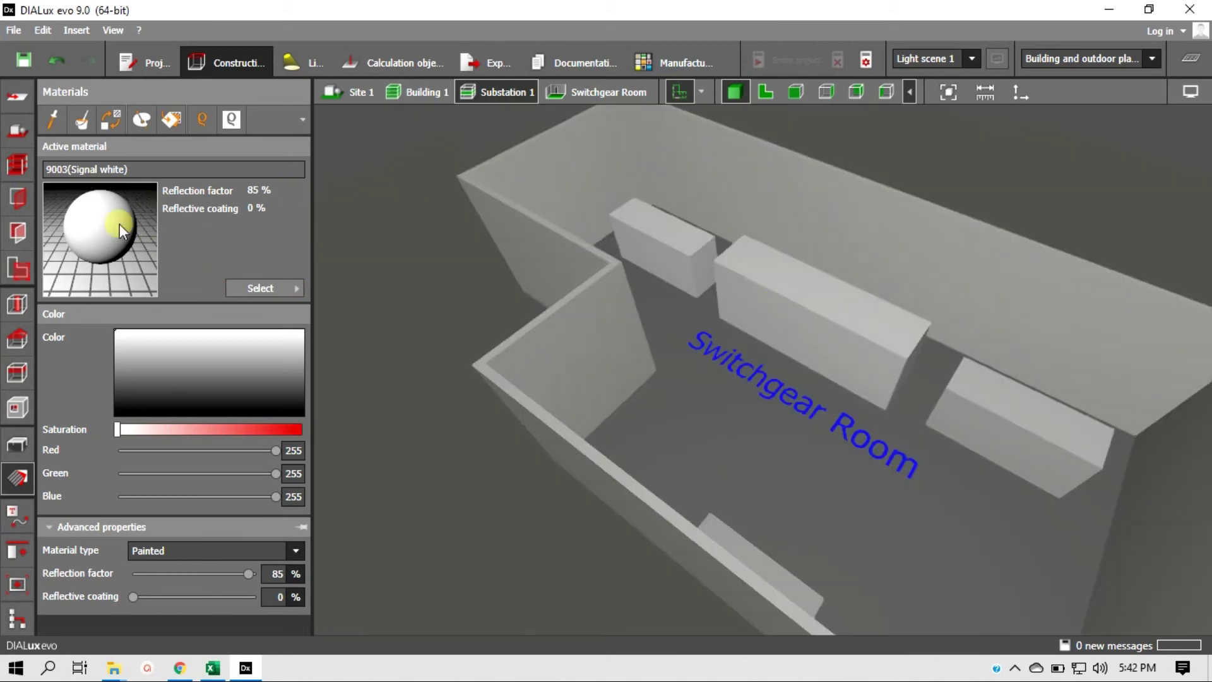
left_click_drag(112, 225, 993, 433)
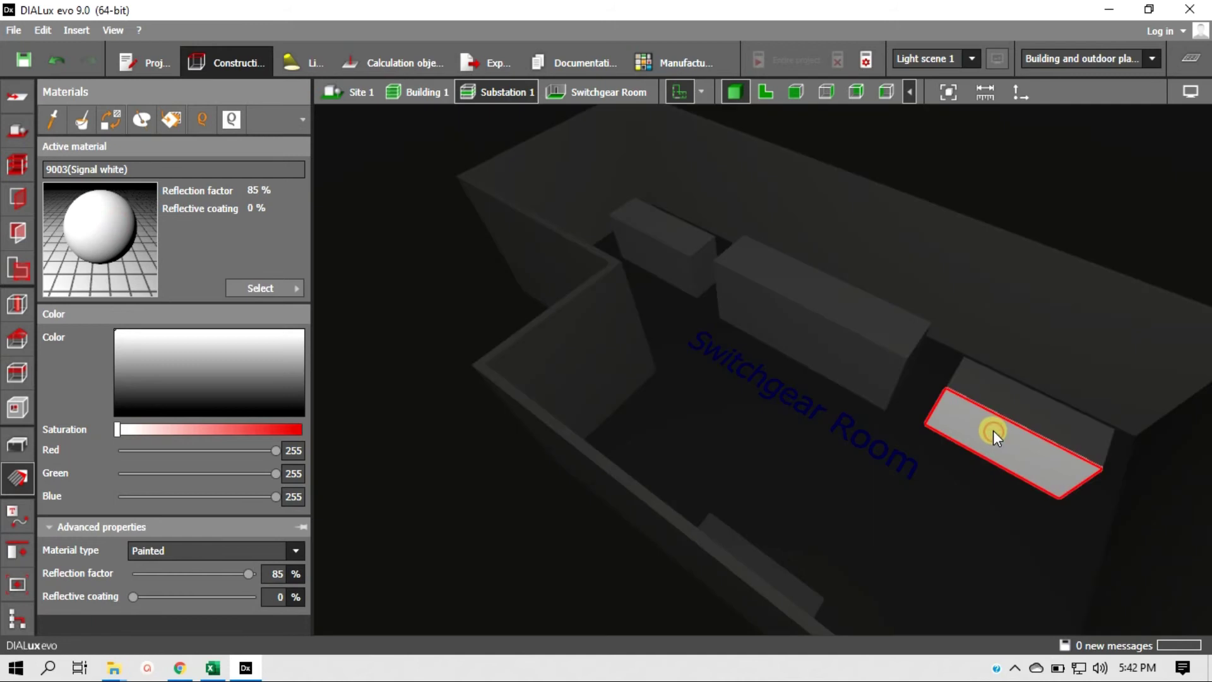
left_click_drag(657, 322, 786, 310)
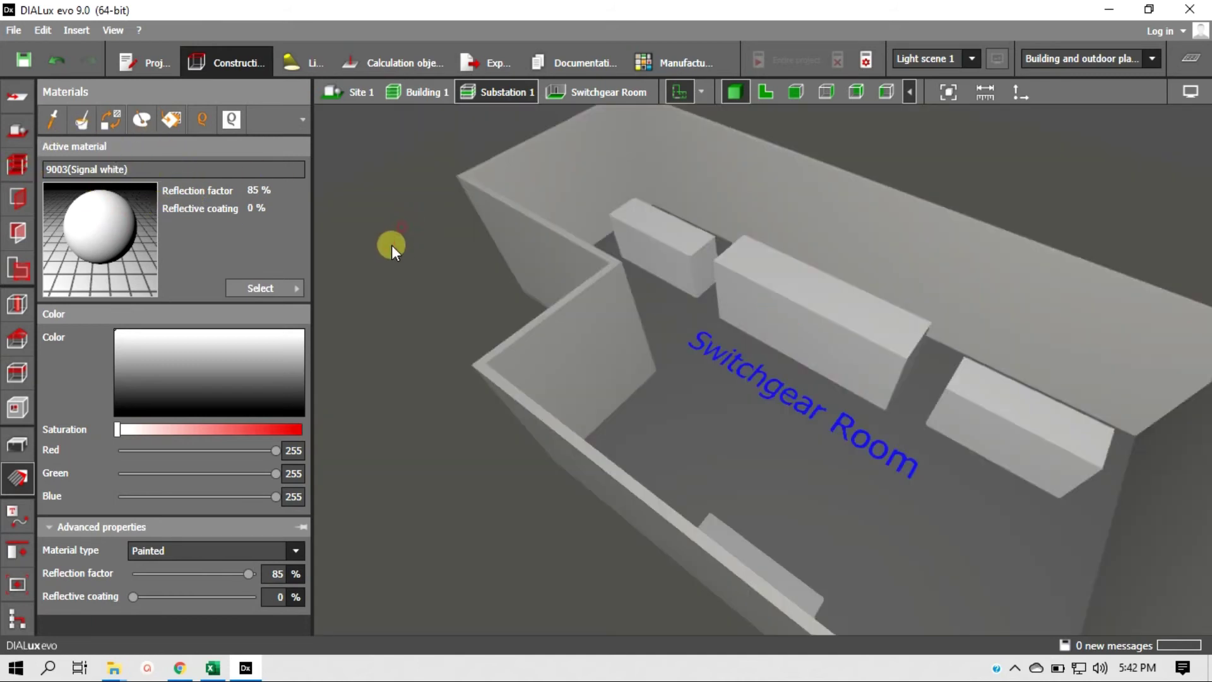
Choose the Beech wood-20 indoor texture from the DIALux material catalog as the active material.
right_click_drag(922, 292, 733, 294)
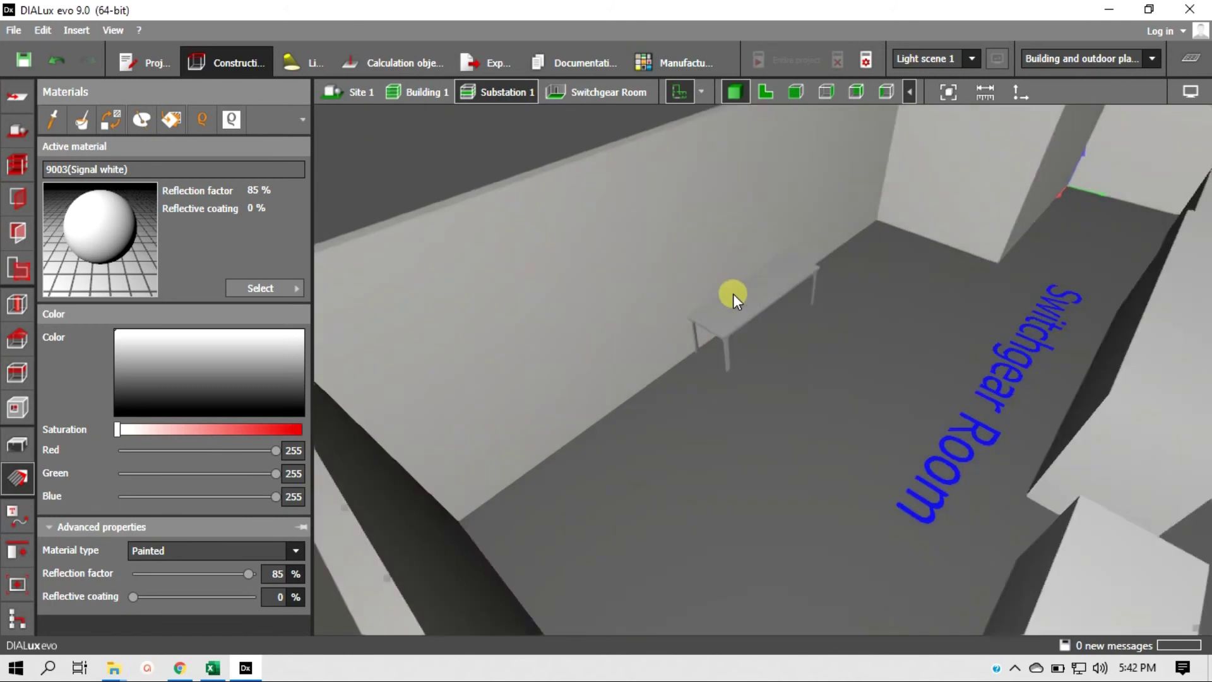
scroll(734, 291, "up", 2)
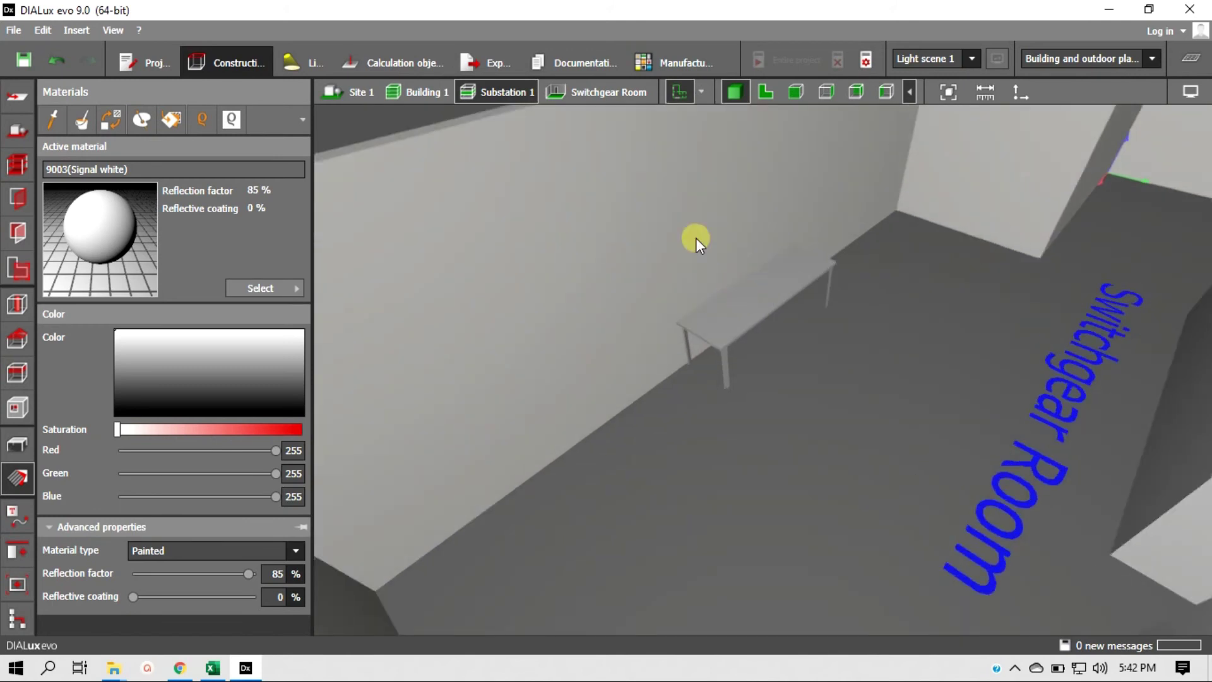
left_click(254, 287)
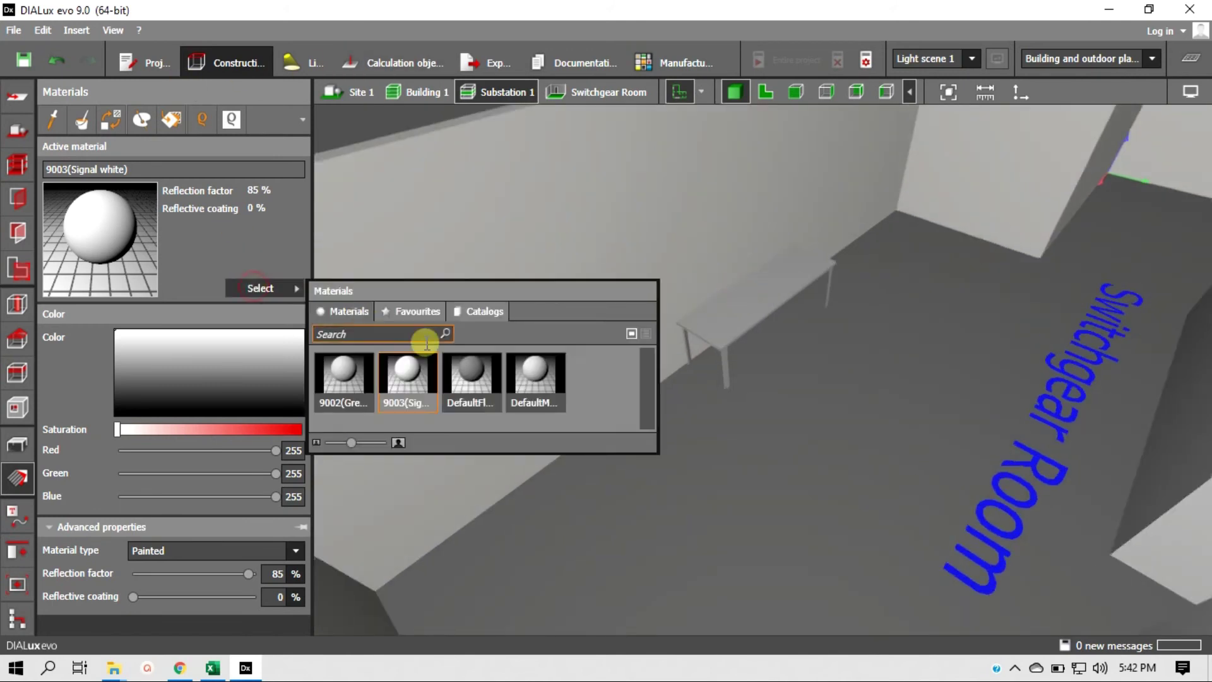
left_click(358, 309)
left_click(475, 310)
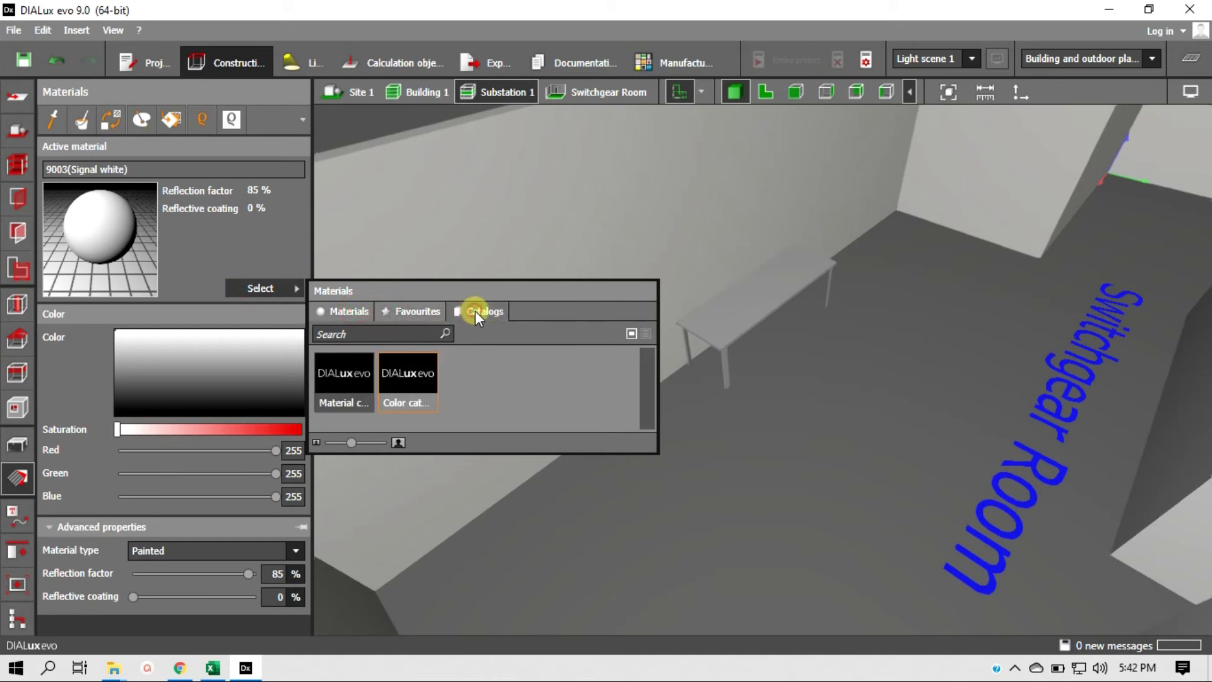
left_click(351, 382)
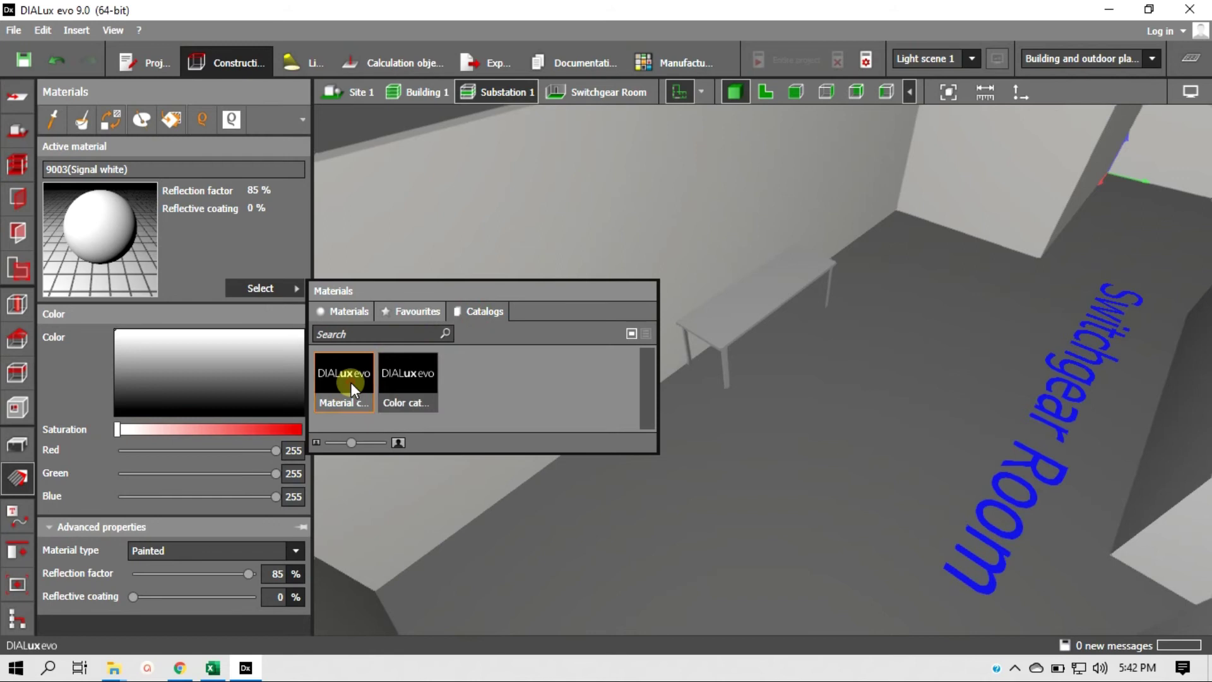
scroll(631, 227, "down", 5)
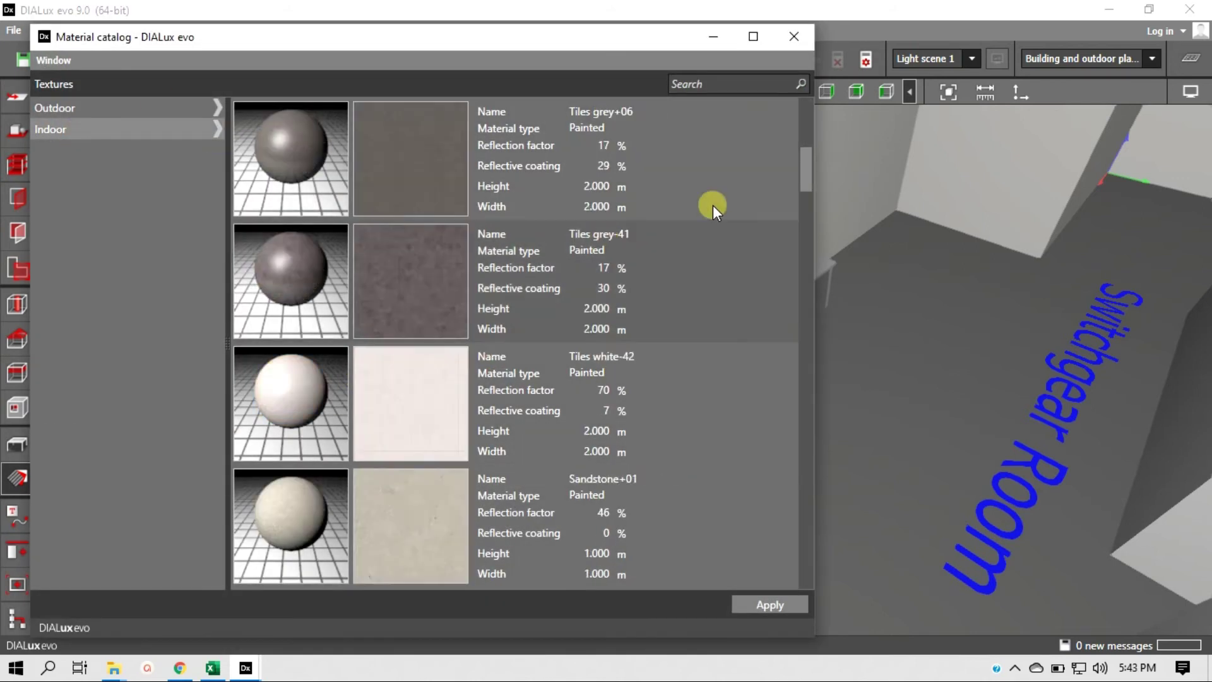
scroll(813, 160, "up", 2)
left_click_drag(813, 161, 819, 215)
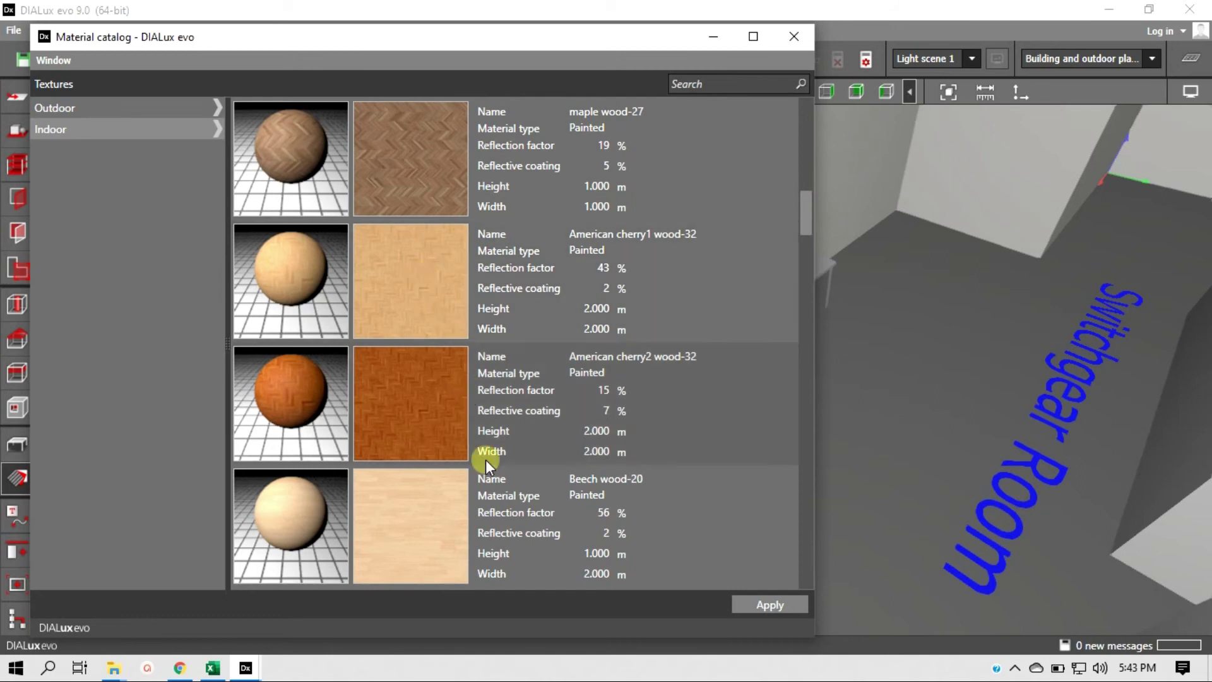
left_click(391, 514)
left_click(762, 601)
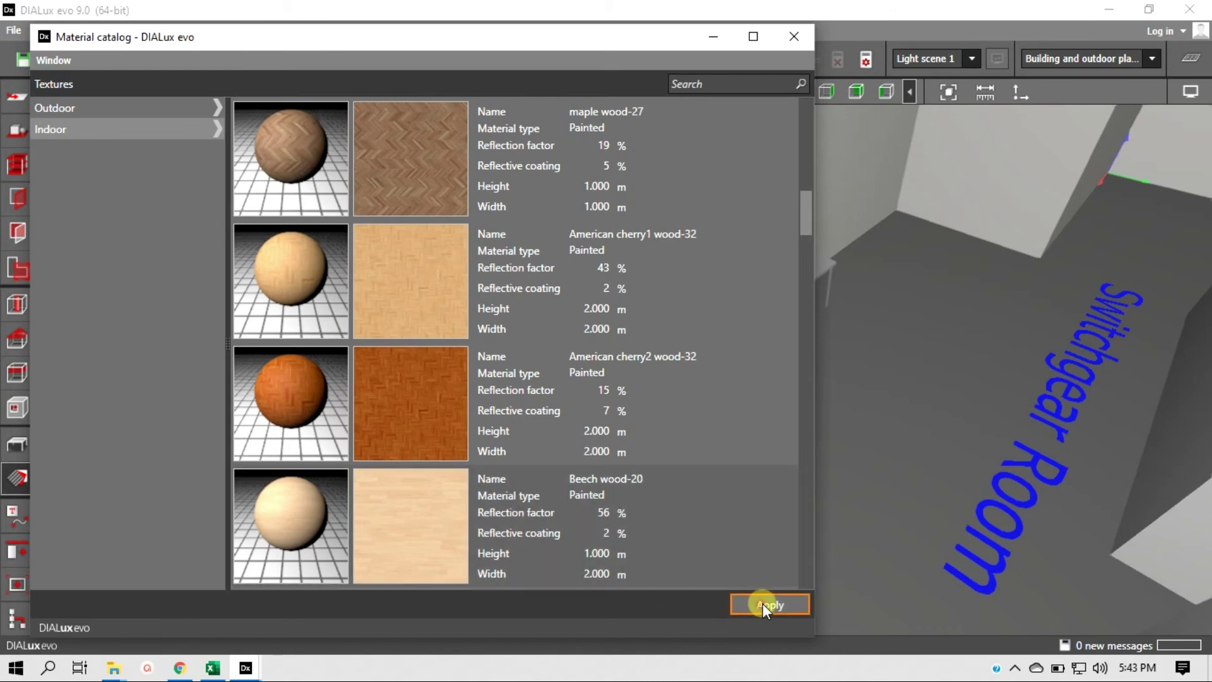
left_click(794, 37)
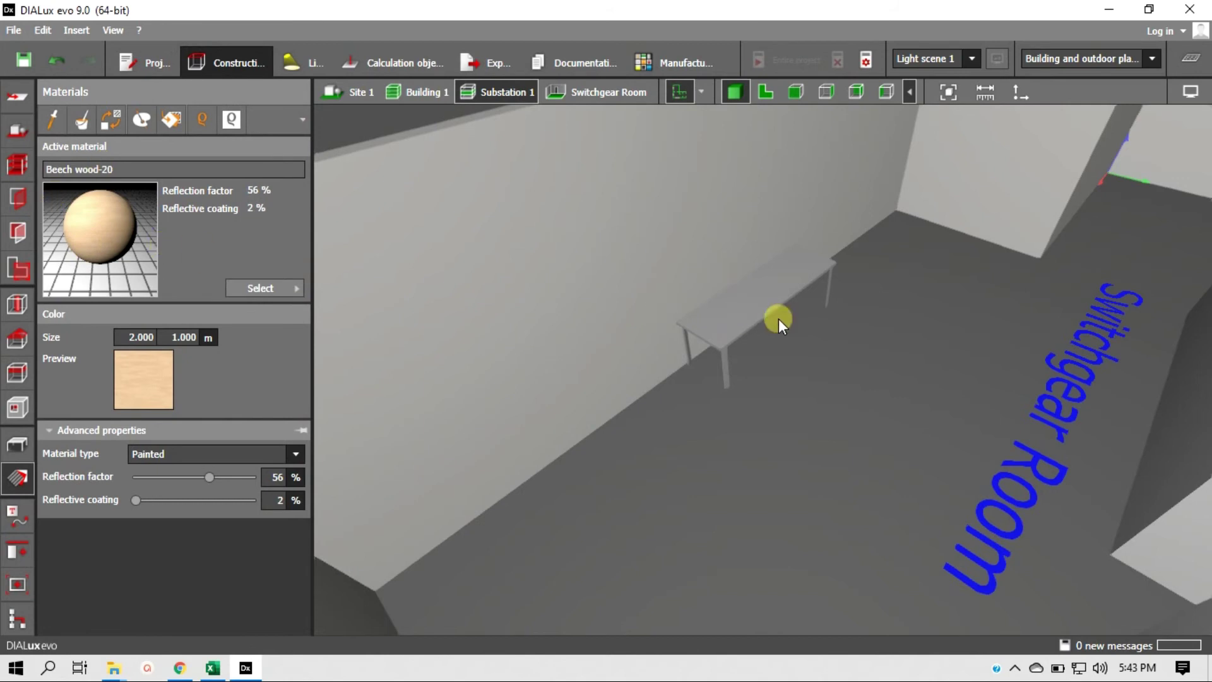
Select Beech wood-20 from the project materials and apply it to the tabletop.
left_click(756, 300)
left_click(254, 286)
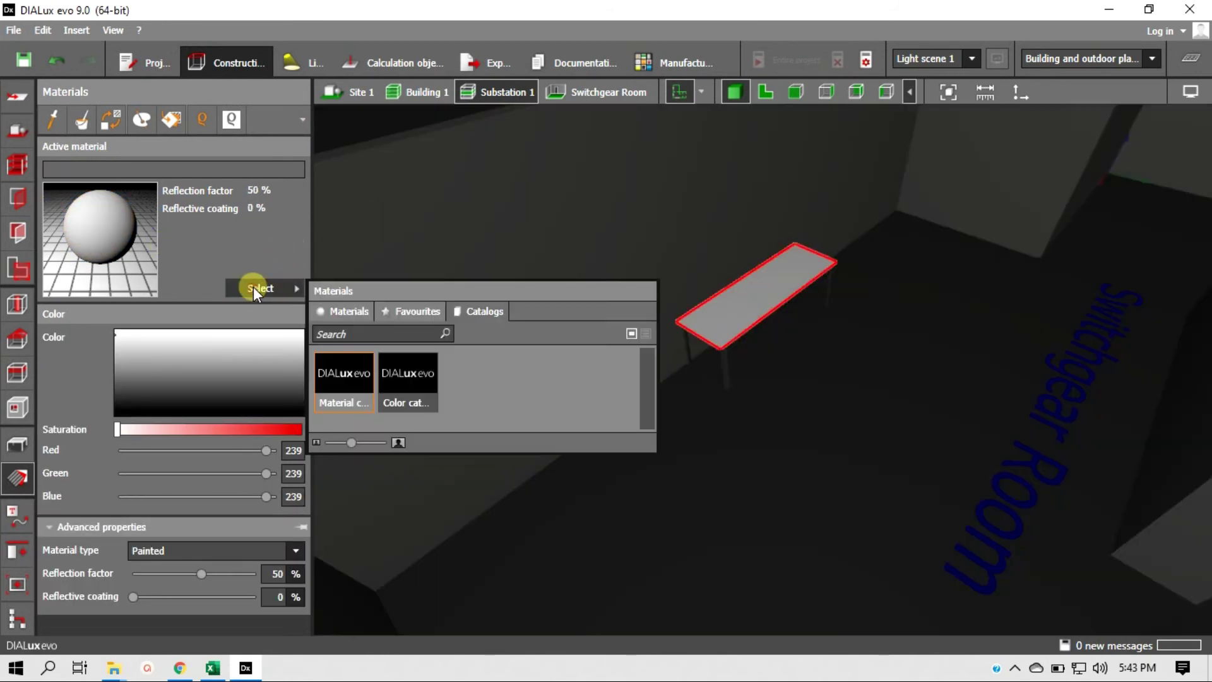
left_click(351, 313)
left_click(542, 370)
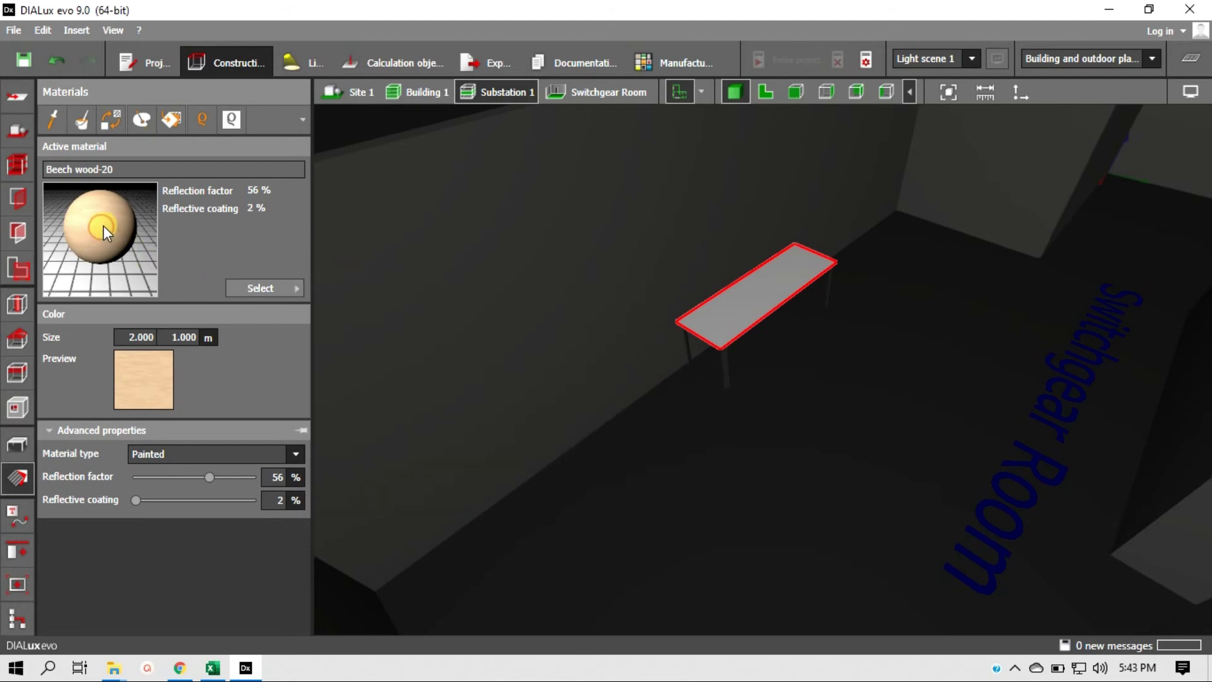
left_click_drag(101, 221, 737, 302)
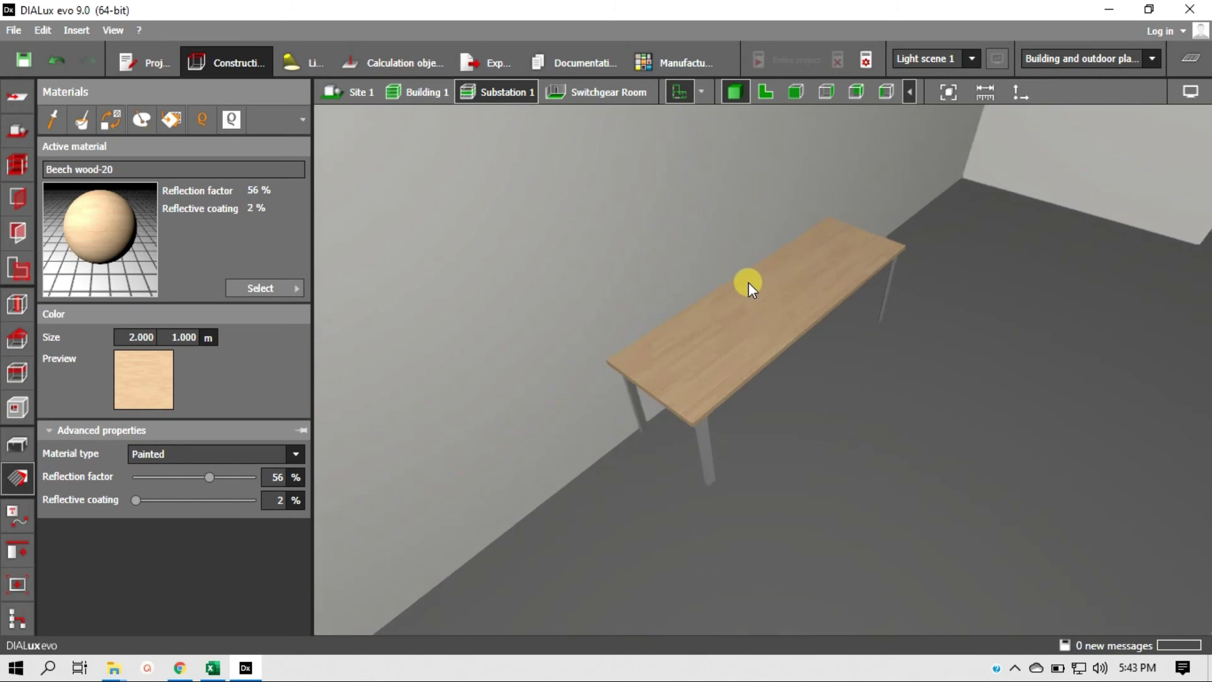
scroll(749, 282, "down", 3)
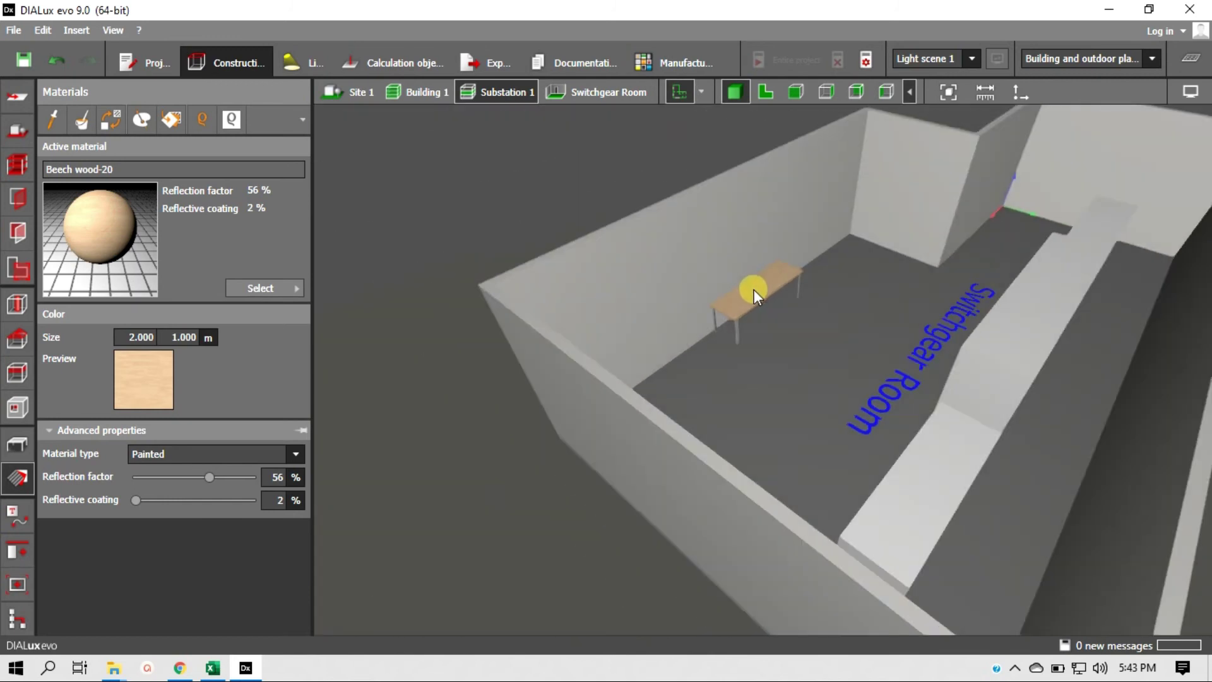
Add surface result calculation objects to the front faces of the MCC-B volume and the long central switchgear volume.
left_click(766, 92)
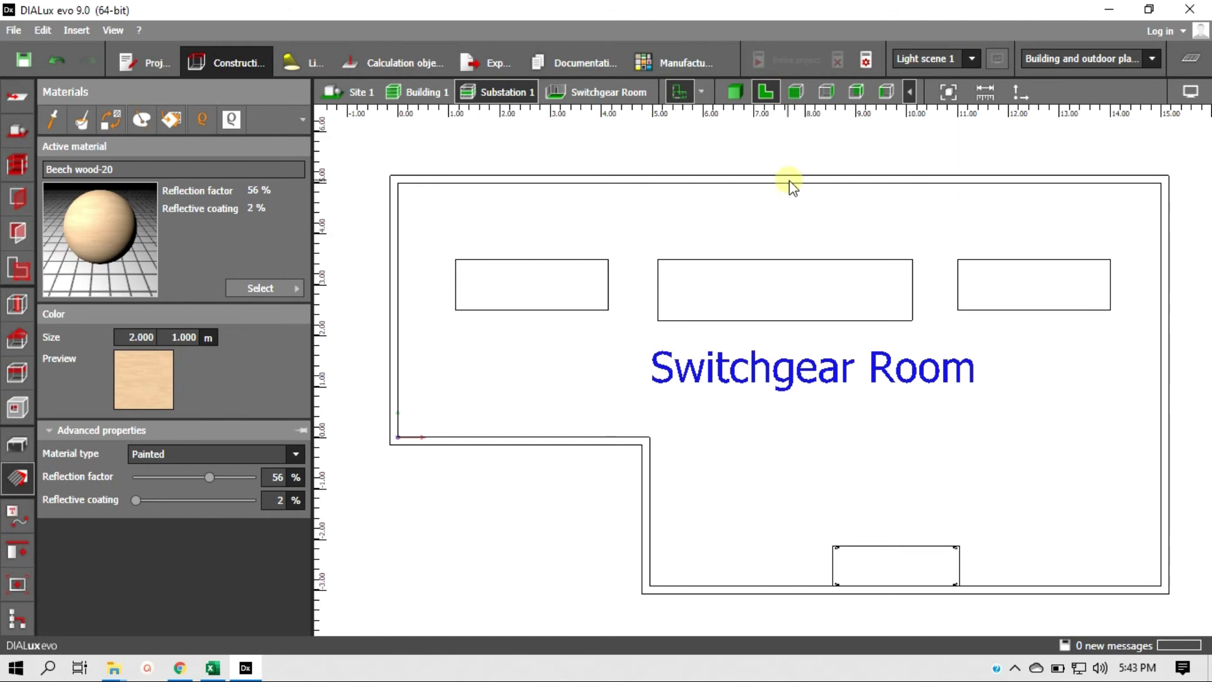
mouse_move(871, 219)
right_mouse_down()
mouse_move(850, 217)
mouse_move(868, 221)
right_mouse_up()
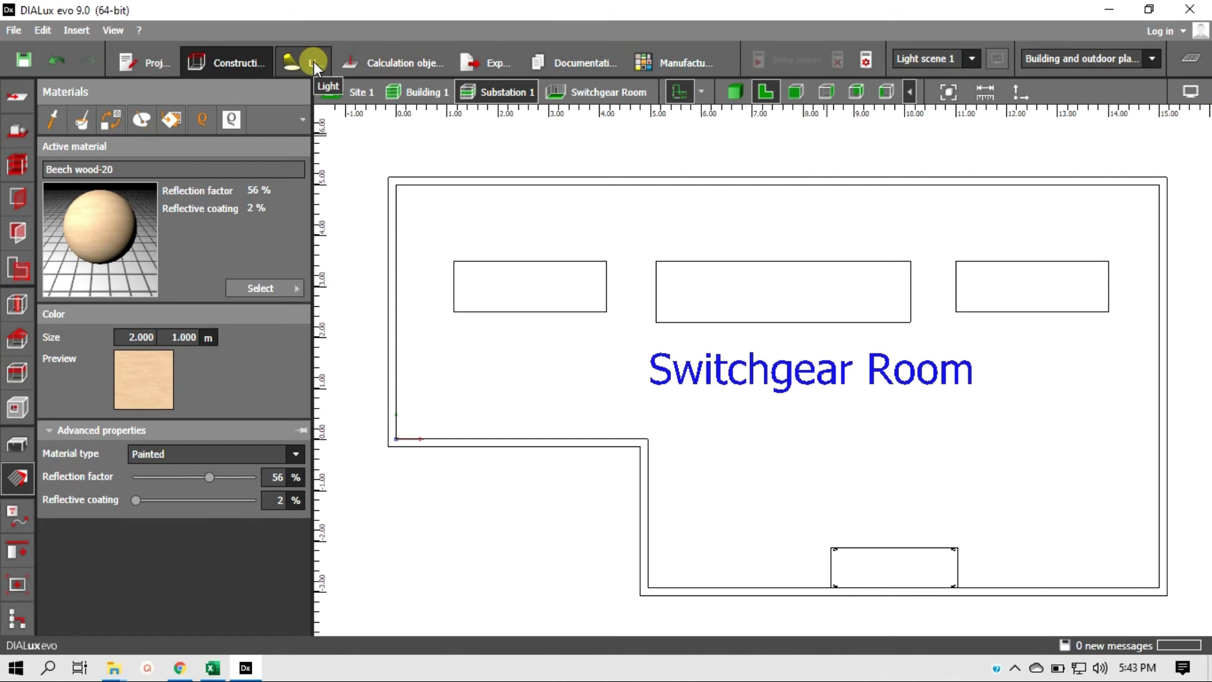
left_click(383, 63)
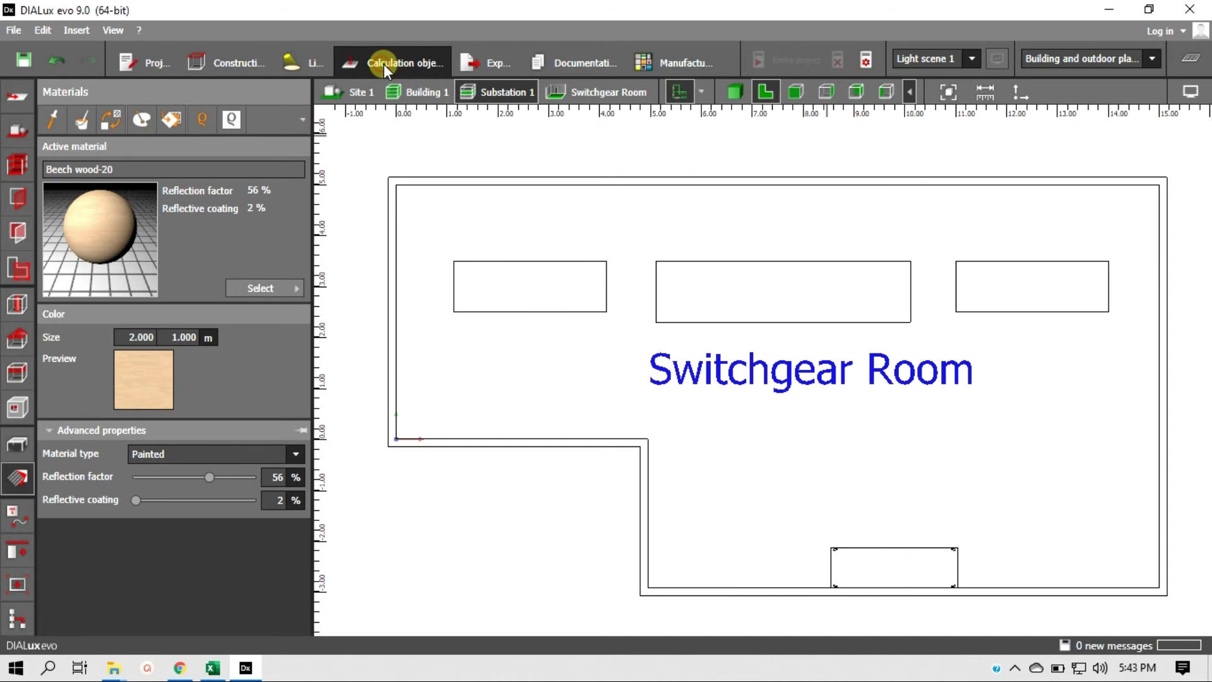
left_click(734, 92)
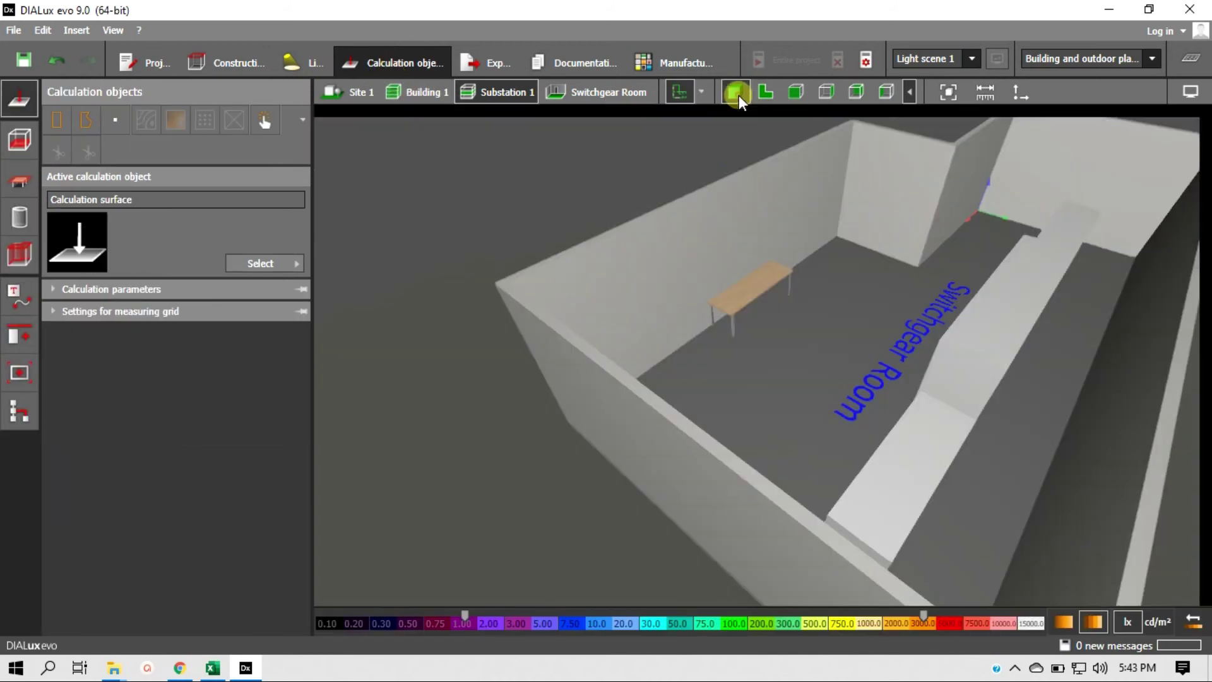
left_click_drag(657, 189, 702, 265)
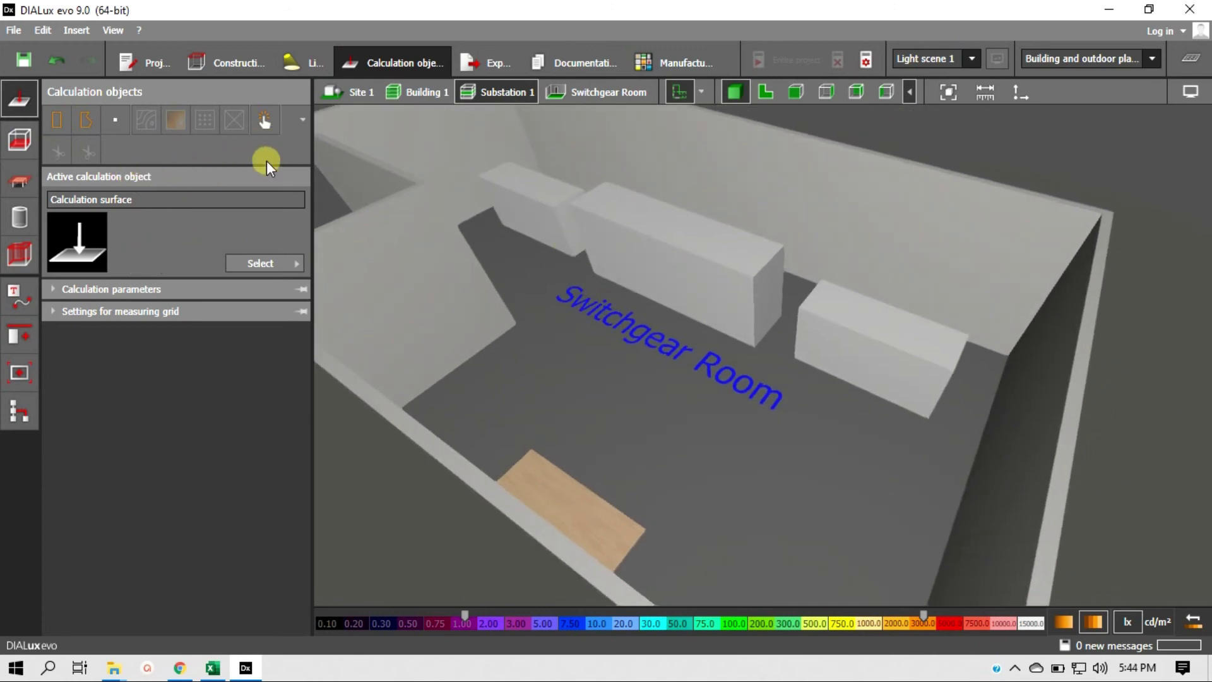
left_click(302, 120)
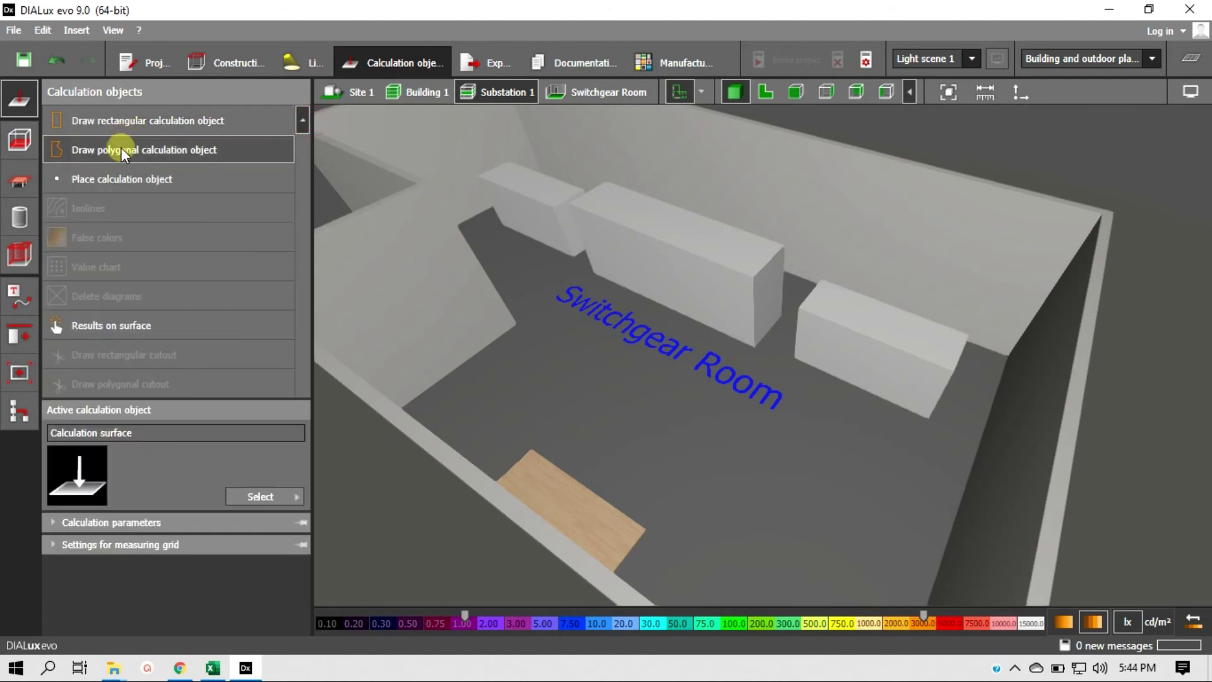
left_click(112, 327)
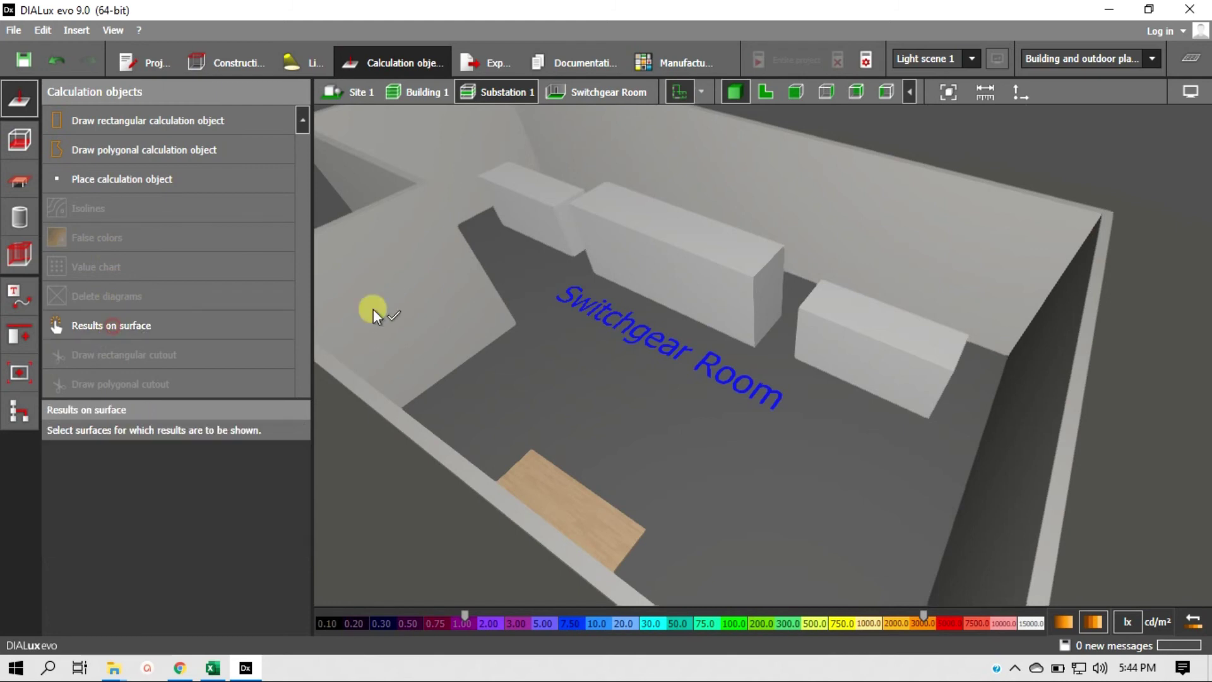
left_click(531, 215)
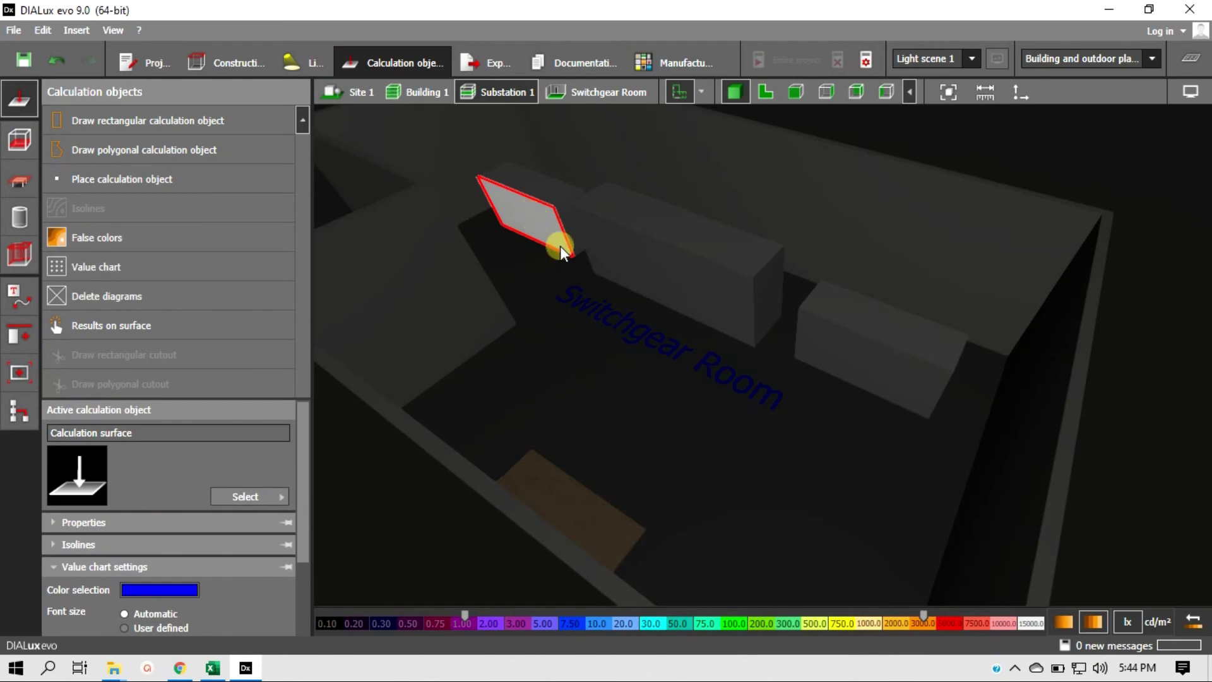
left_click(91, 326)
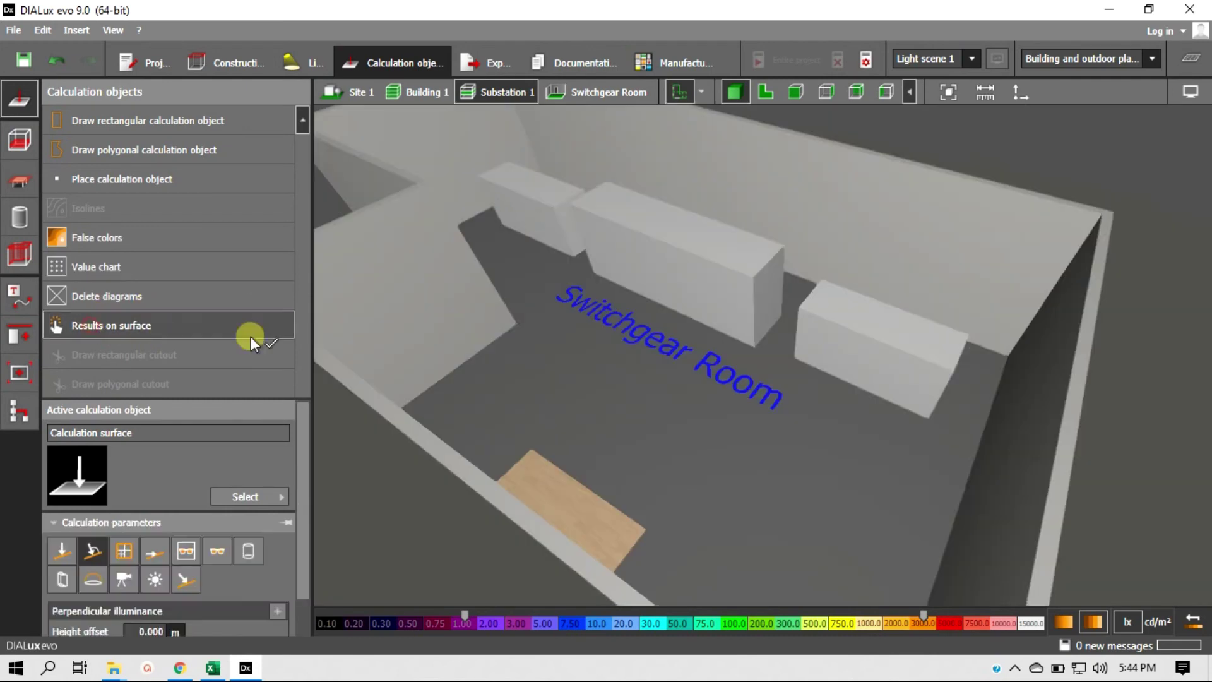
left_click(644, 272)
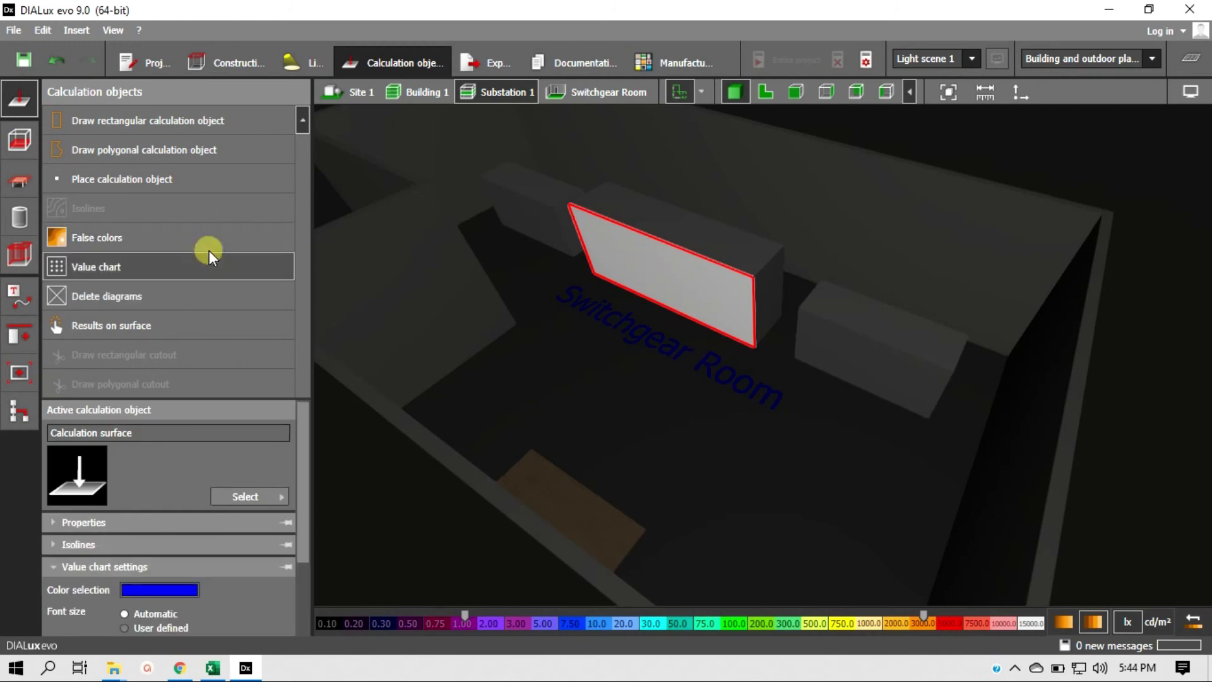
Rename the calculation surface on the MCC-B volume's front face as MCC-B (front).
left_click(532, 217)
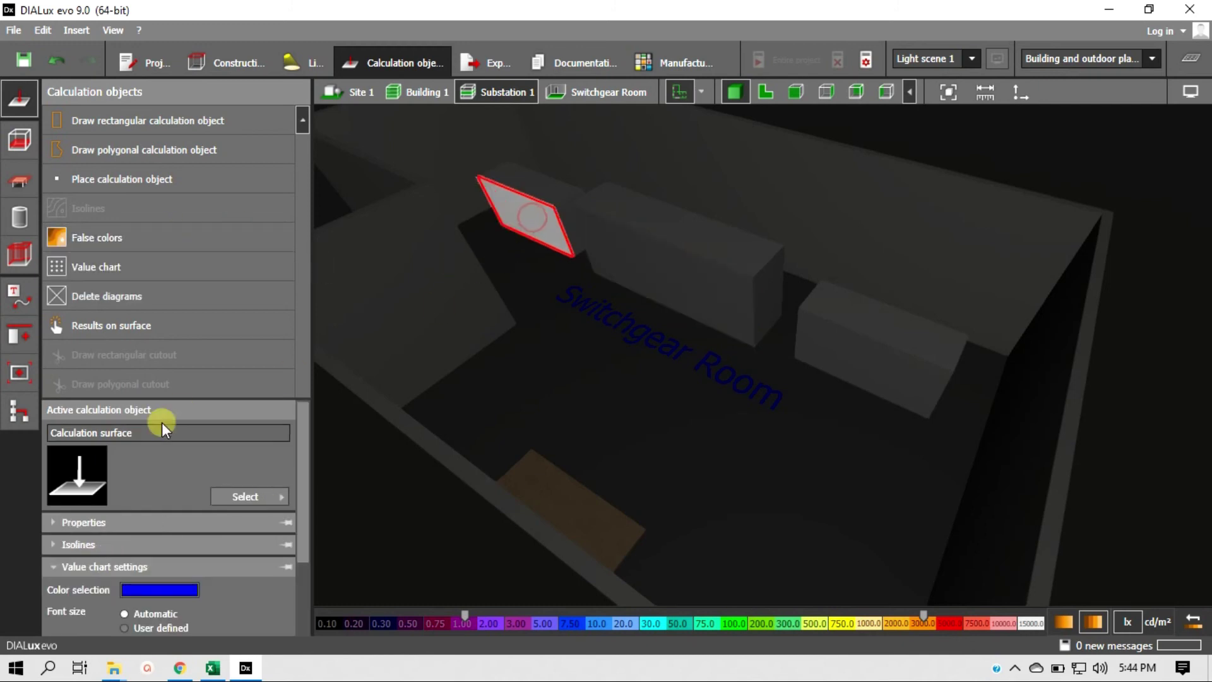
scroll(142, 494, "down", 3)
scroll(145, 499, "up", 3)
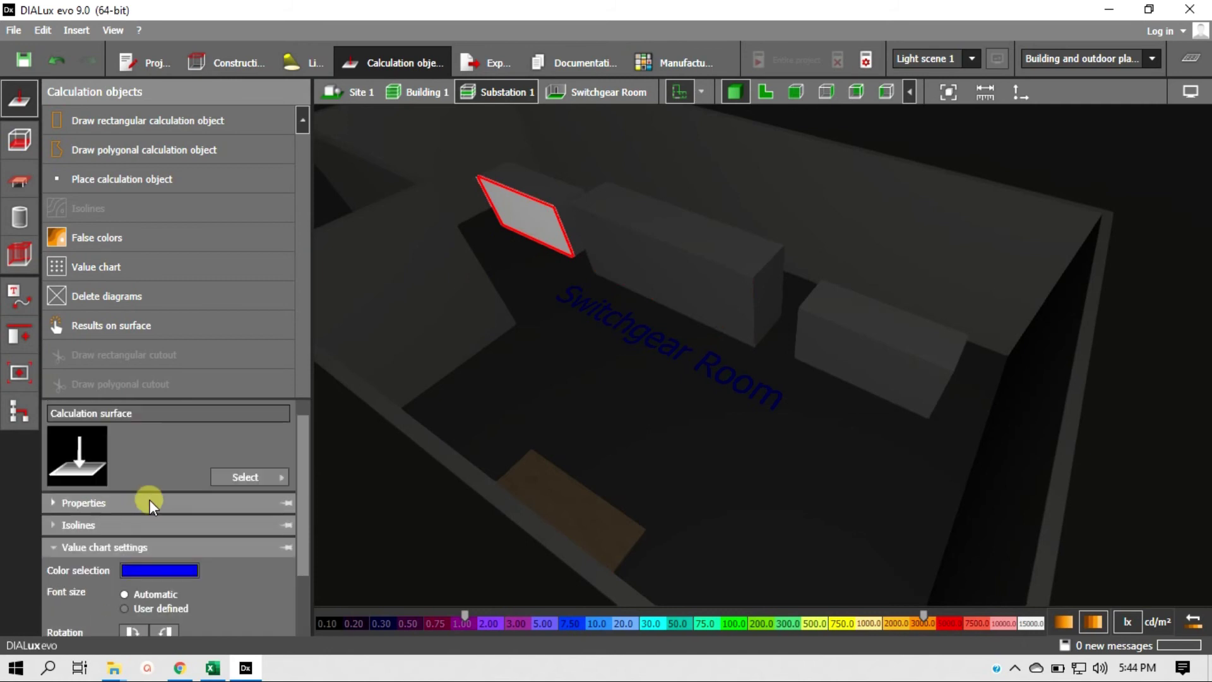
left_click(241, 476)
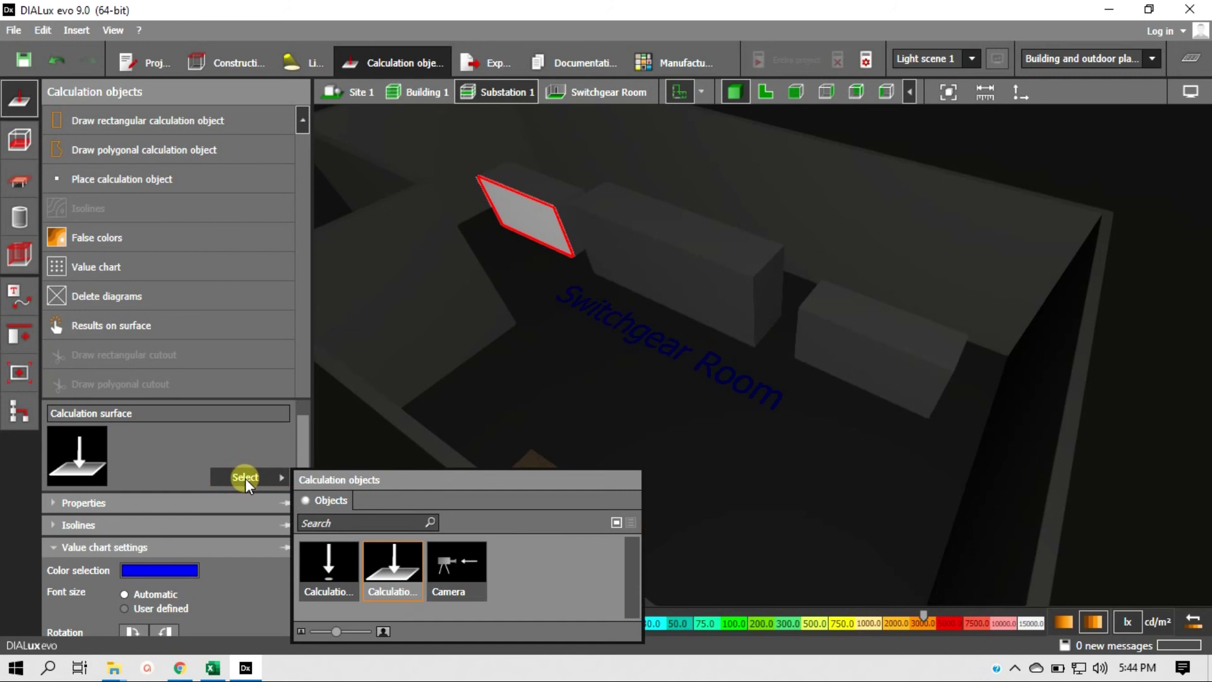
left_click(245, 479)
left_click(234, 505)
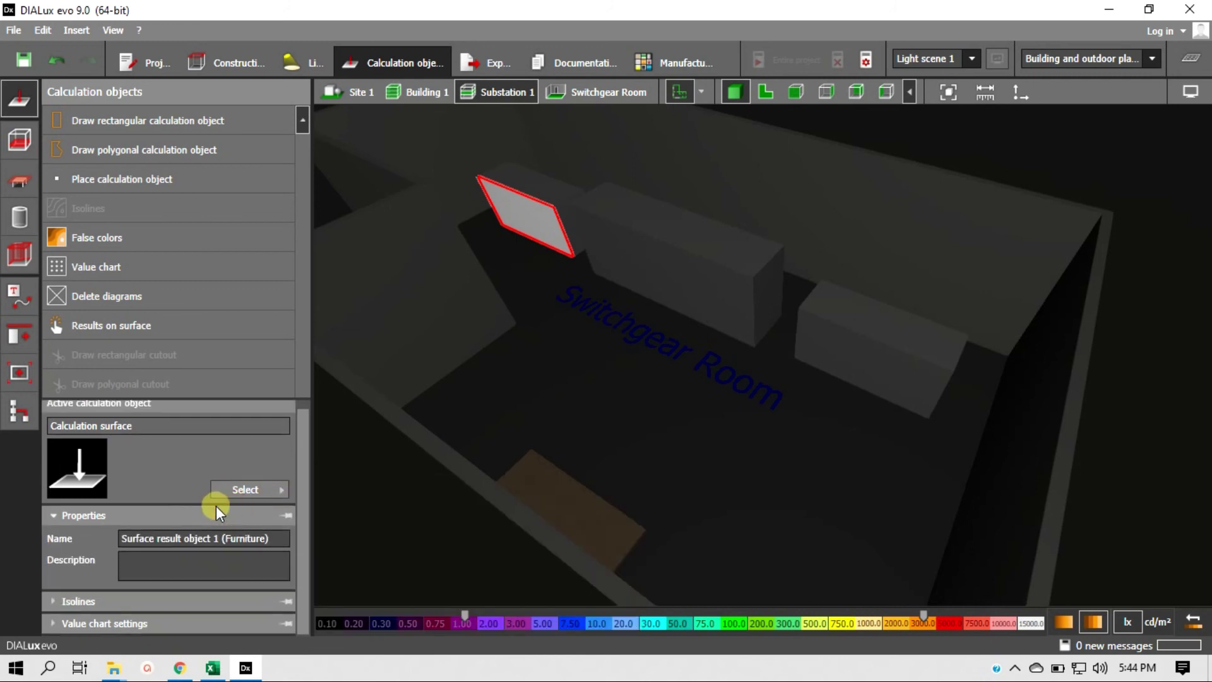
left_click(198, 540)
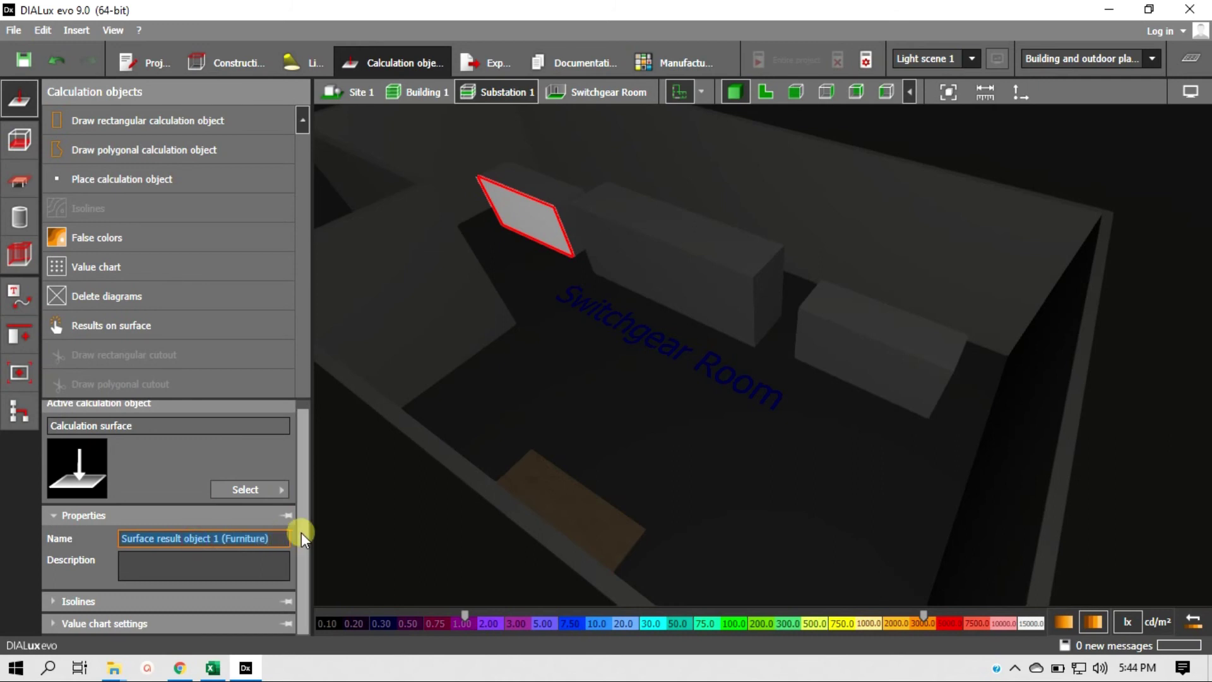
type("MCC")
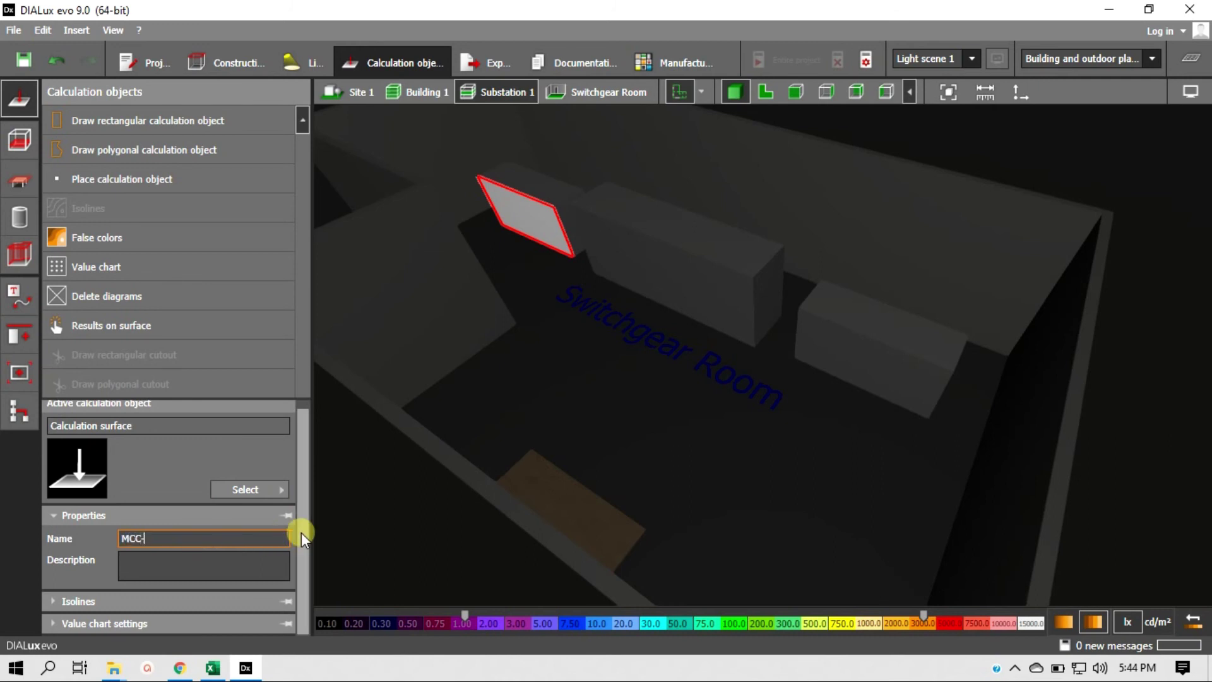
type(" (front)")
left_click(140, 537)
type("-B")
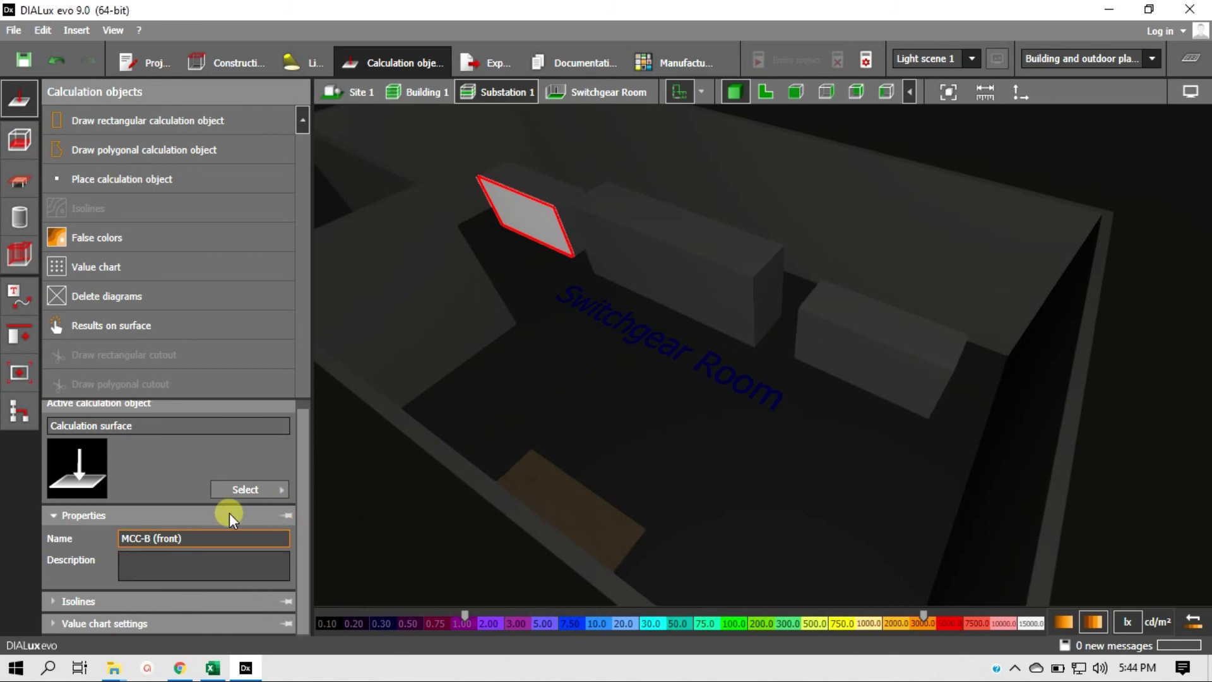
left_click(358, 486)
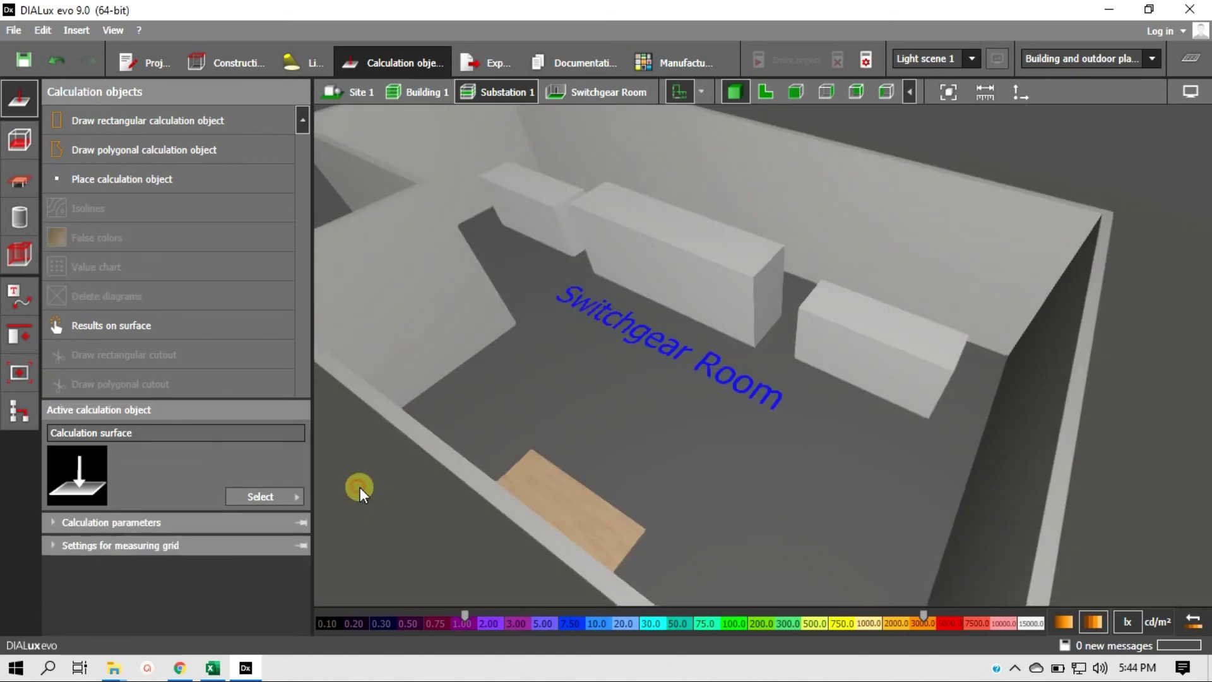
left_click(505, 231)
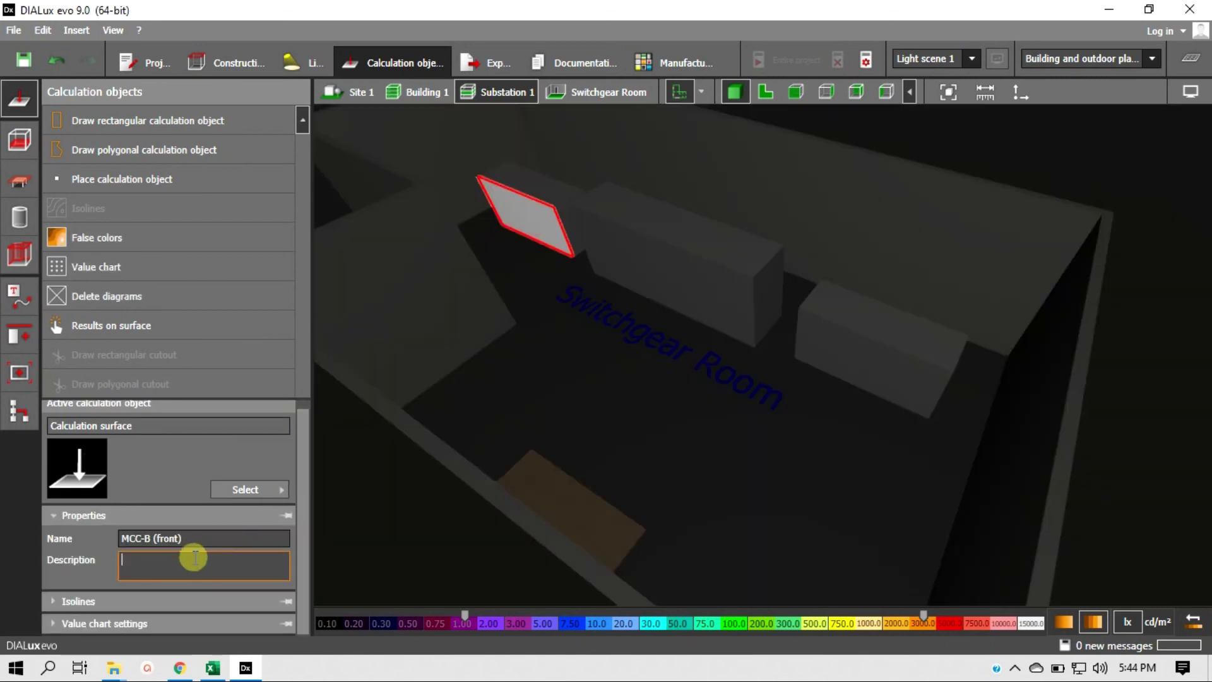
Rename the calculation surface on the long central switchgear volume's front face as LVSG (front).
left_click(655, 257)
left_click(265, 538)
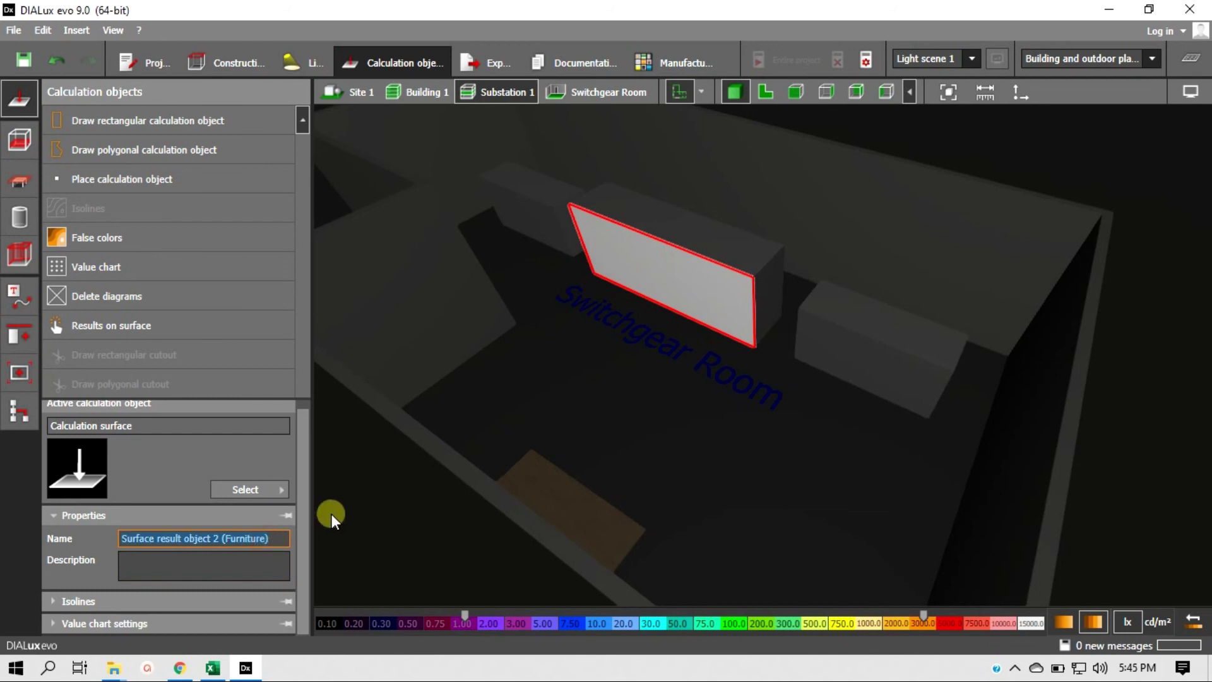
type("LVSG (front")
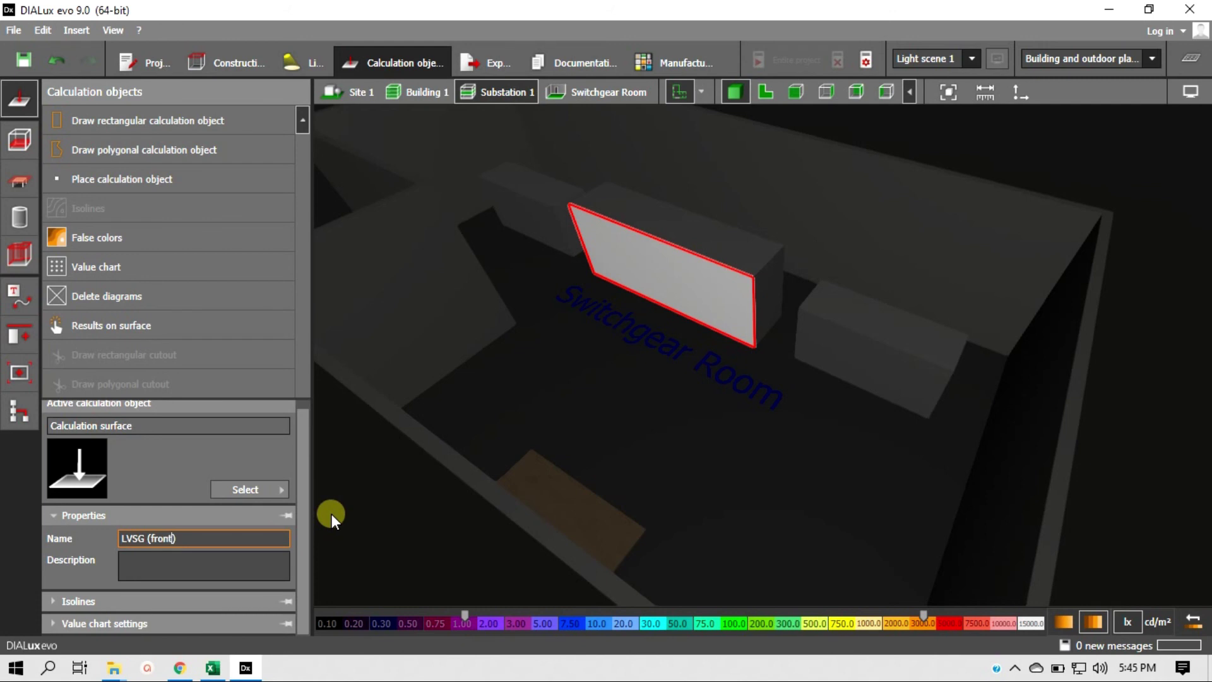
left_click(406, 498)
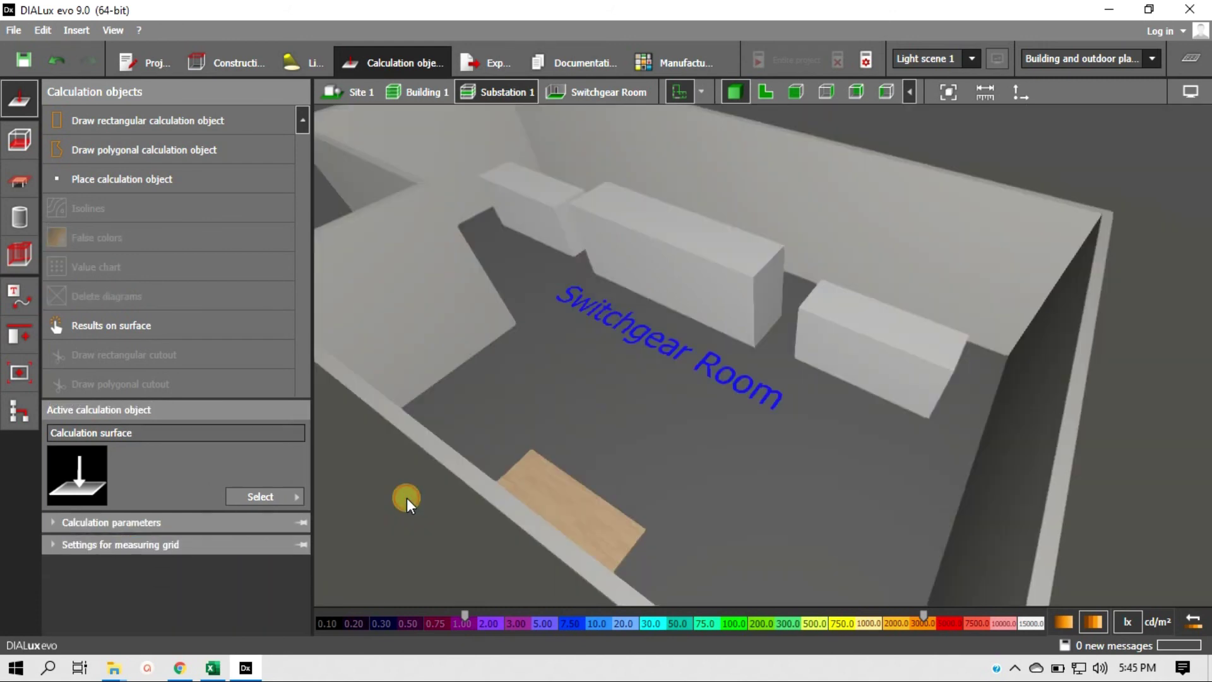
Add a surface result calculation object to the front face of the remaining MCC volume, on the other side of the central switchgear.
left_click(855, 367)
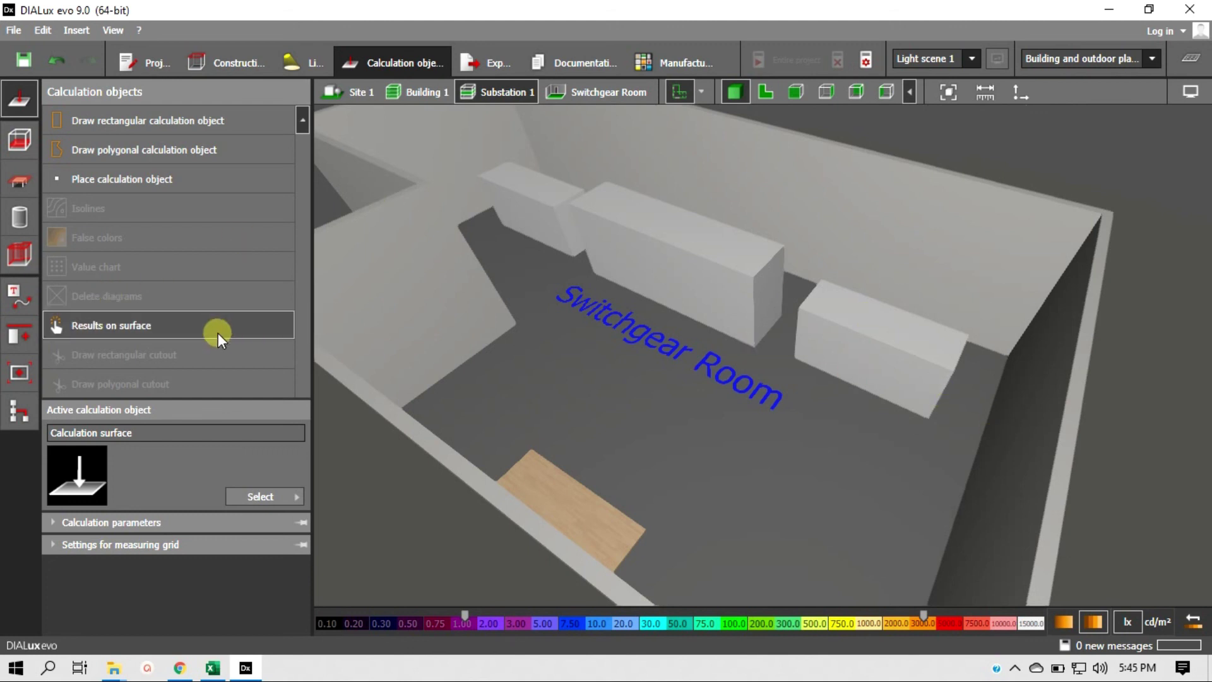
left_click(120, 325)
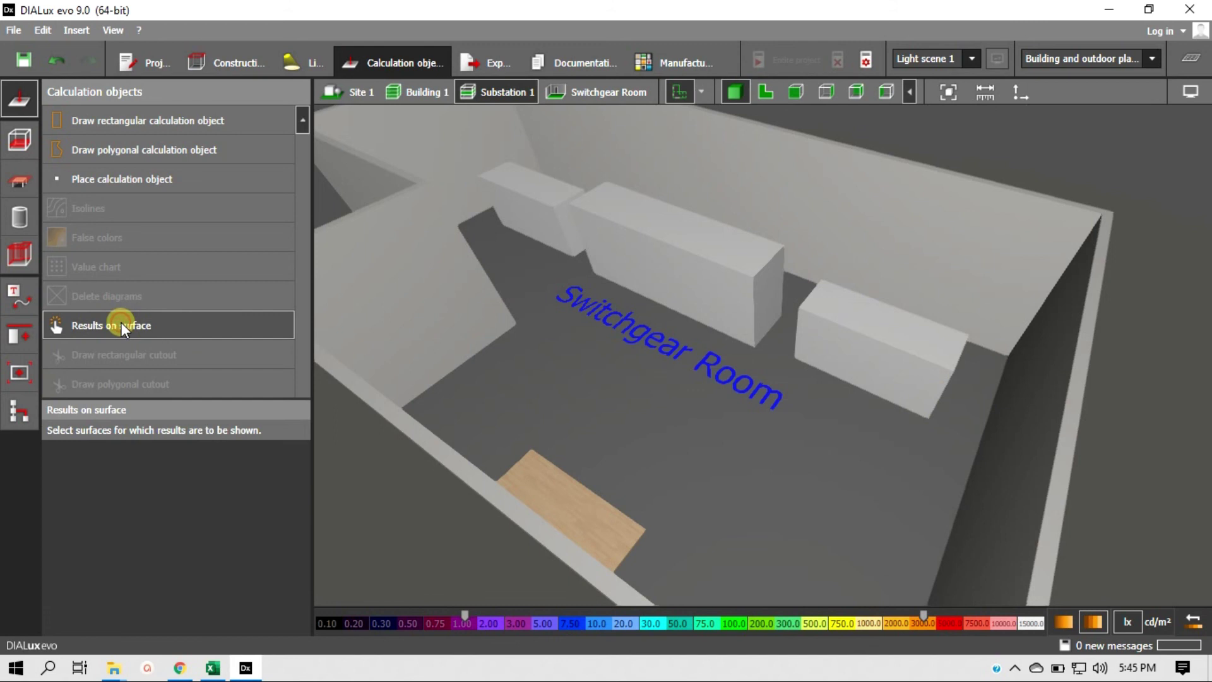
left_click(844, 365)
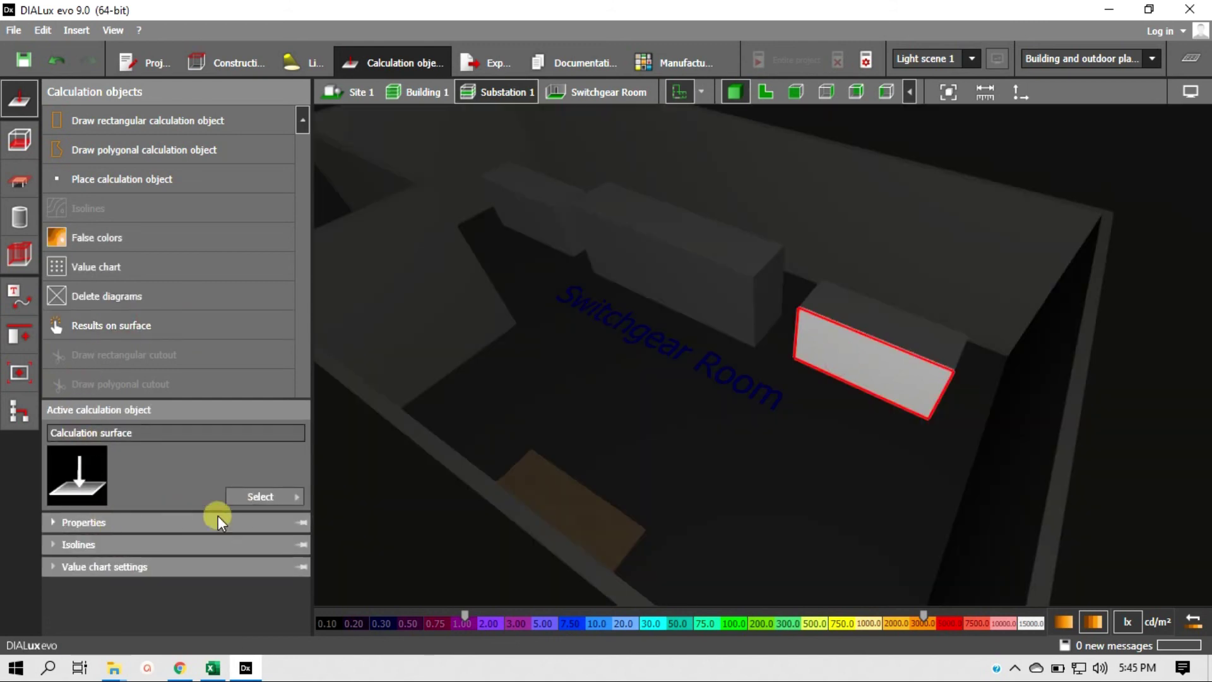
Rename the new MCC front calculation surface as MCC-A (front).
left_click(115, 522)
left_click(154, 545)
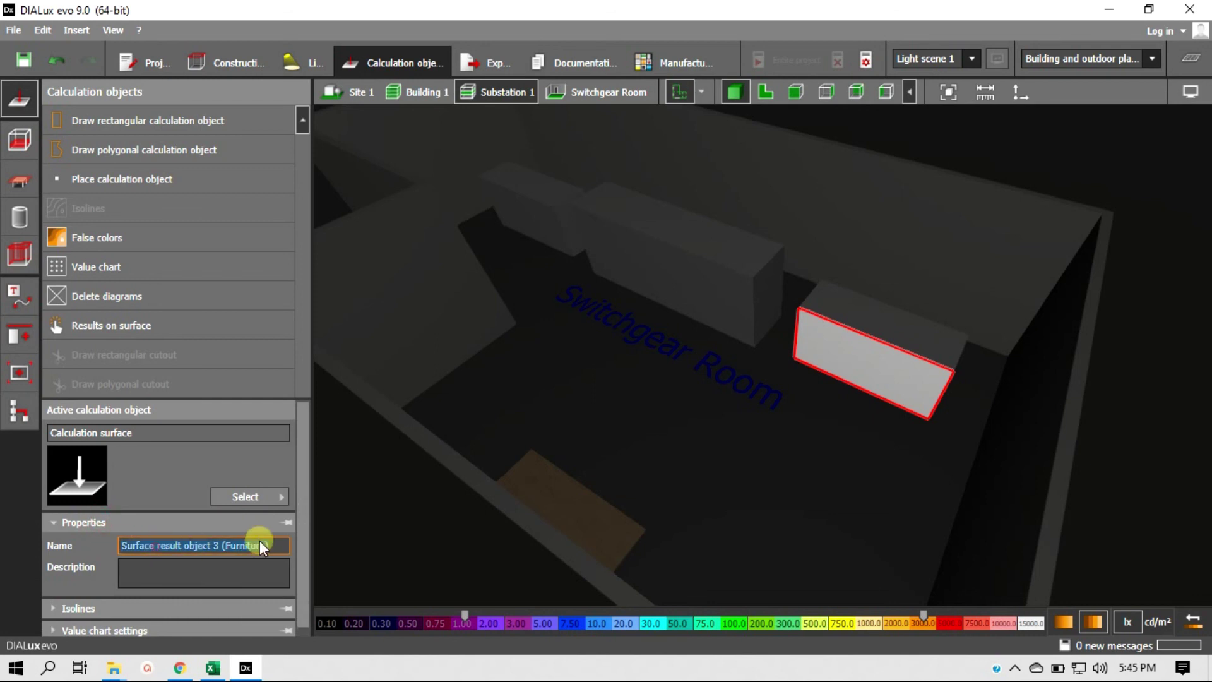
type("wcs")
key("BackSpace")
key("BackSpace")
key("BackSpace")
type("M")
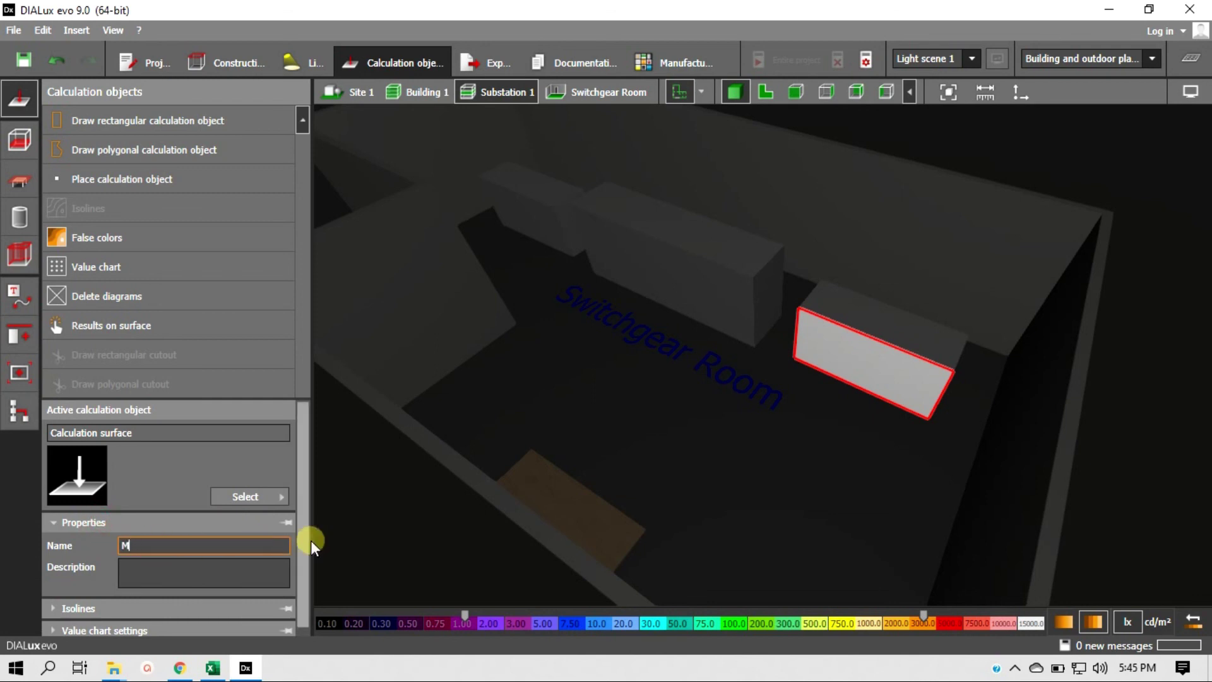
type("CC-A (front)")
left_click_drag(302, 539, 300, 545)
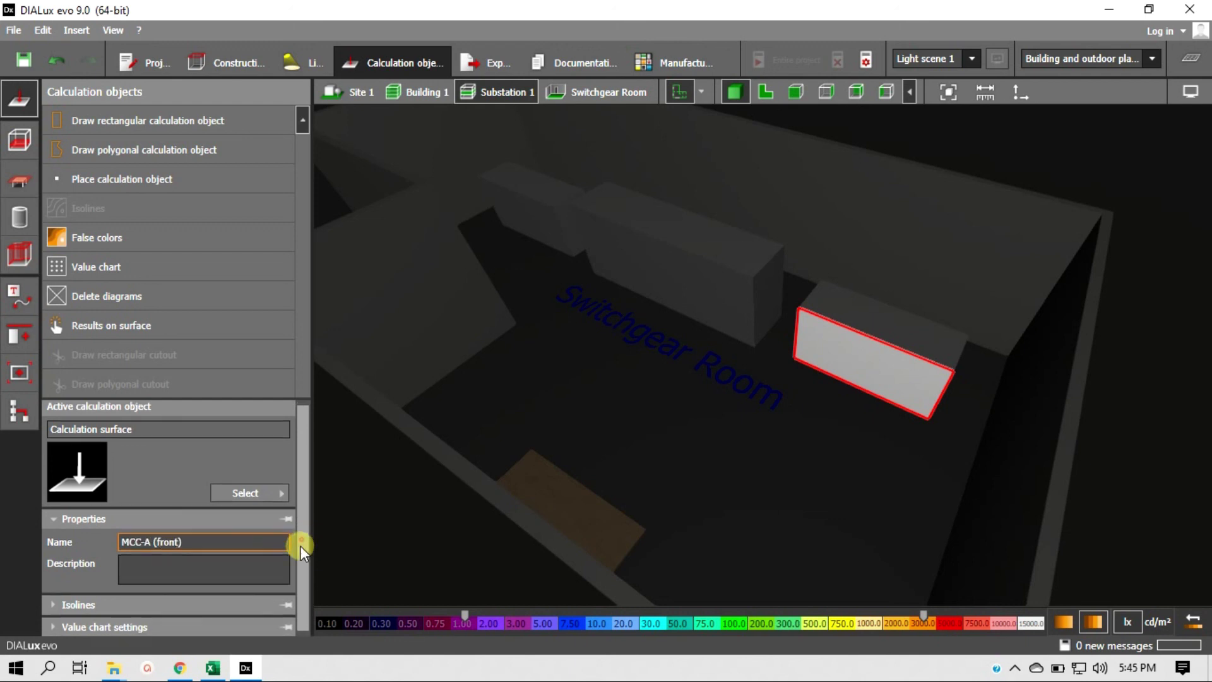
left_click(188, 601)
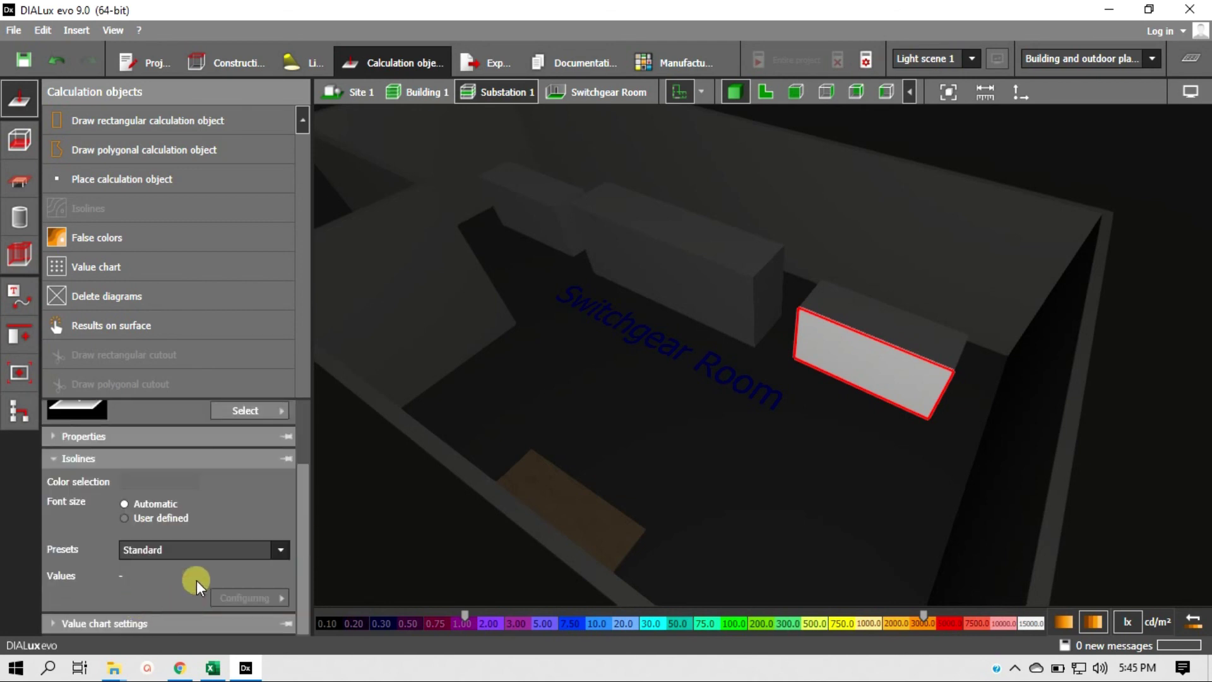
left_click(168, 623)
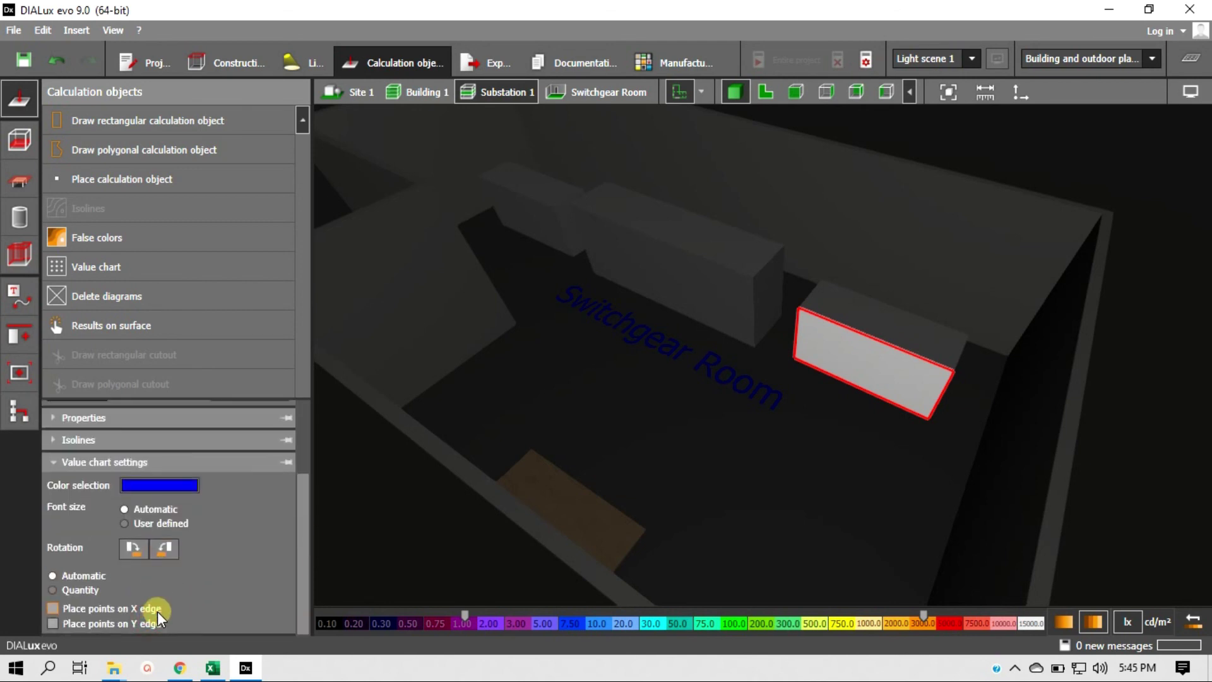
left_click(399, 534)
Add a surface result calculation object to the wooden tabletop in the switchgear room.
scroll(318, 346, "up", 2)
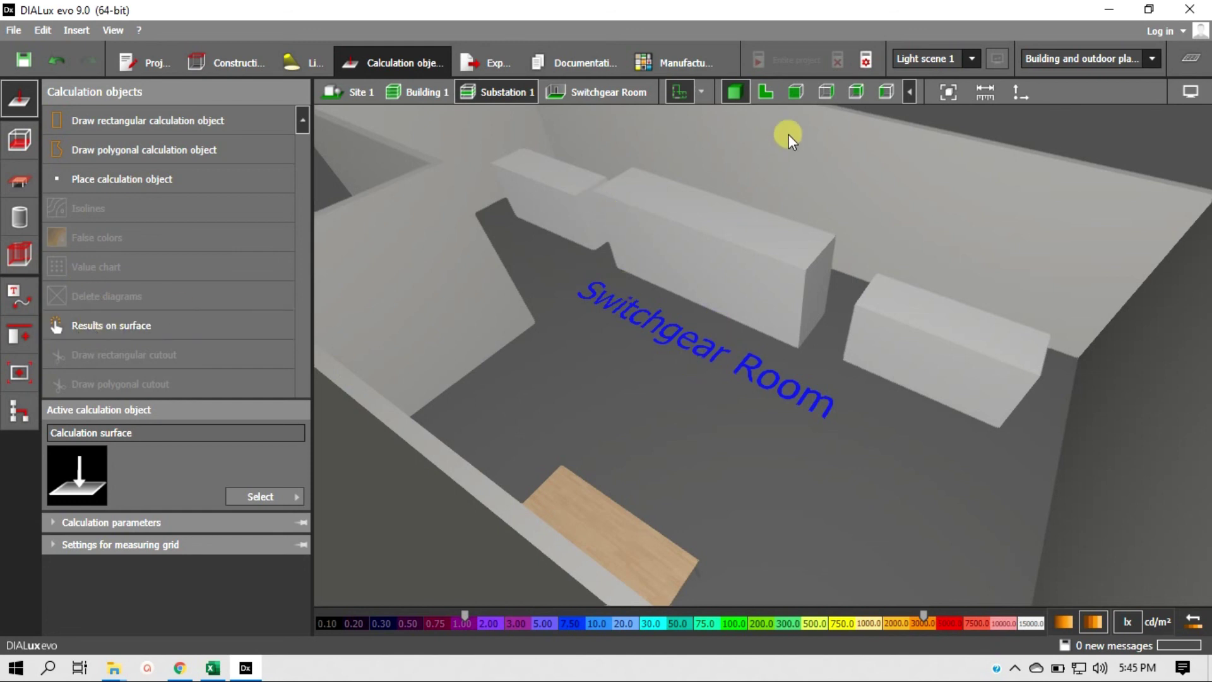
left_click_drag(793, 384, 766, 334)
left_click(112, 324)
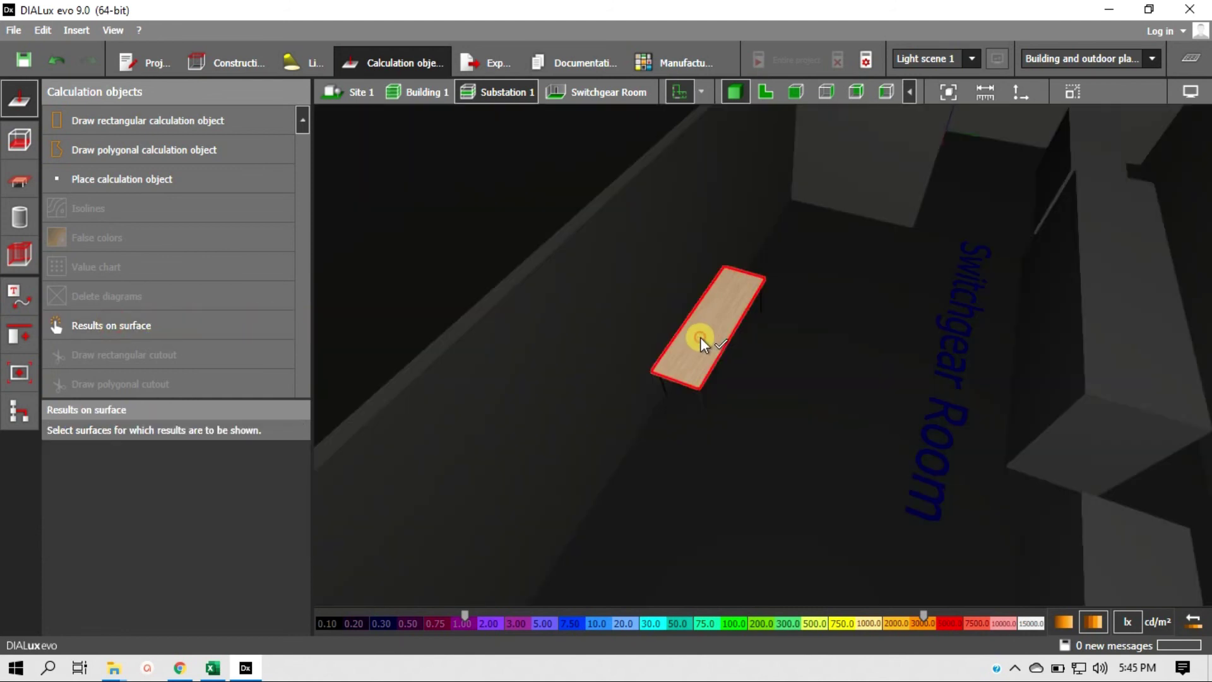
left_click(700, 337)
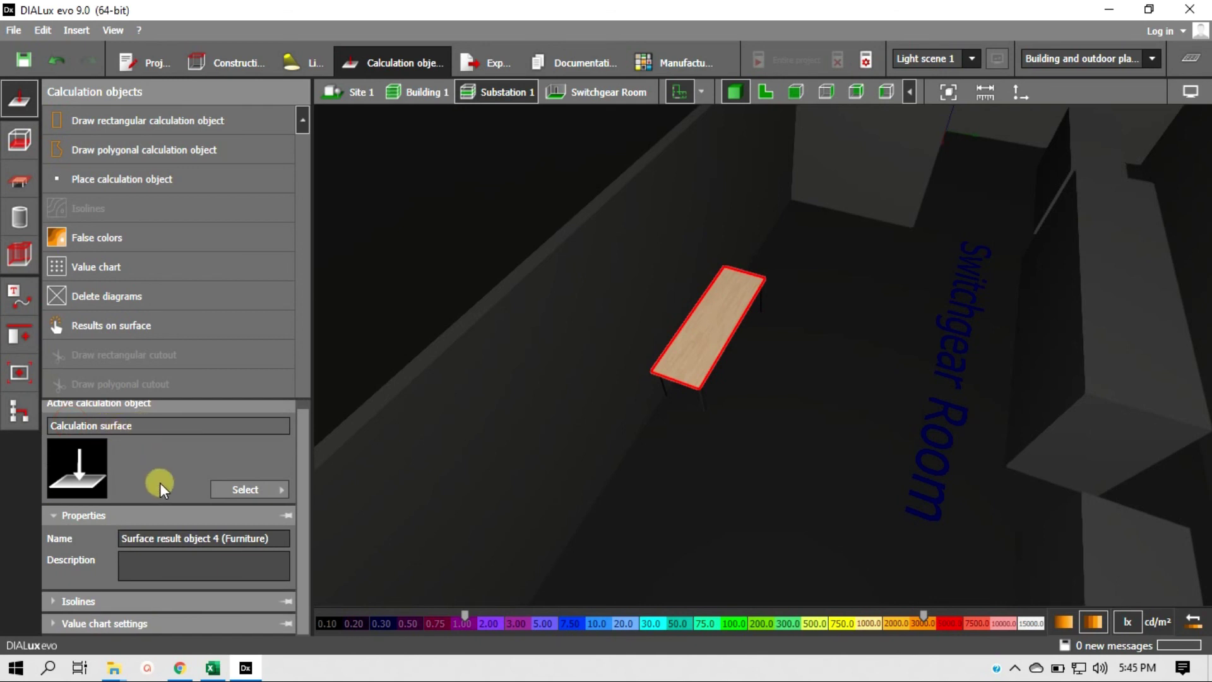
Rename the tabletop's calculation surface as HMI Desk.
left_click(154, 537)
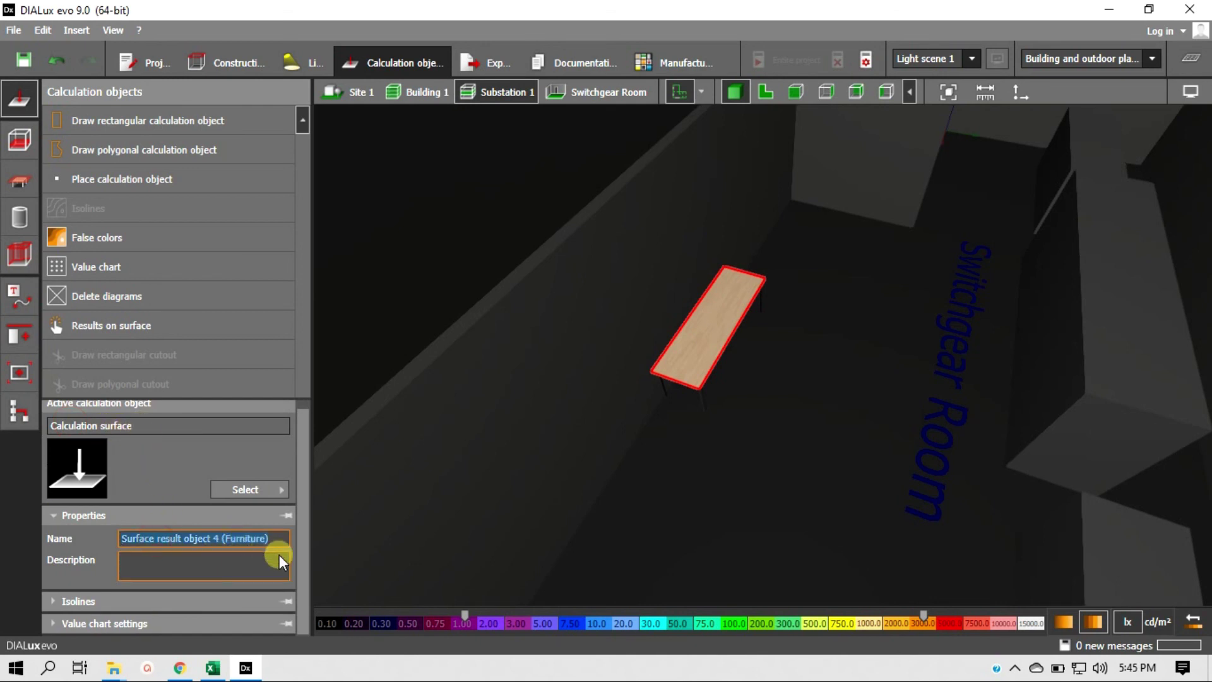
type("hm")
key("BackSpace")
key("BackSpace")
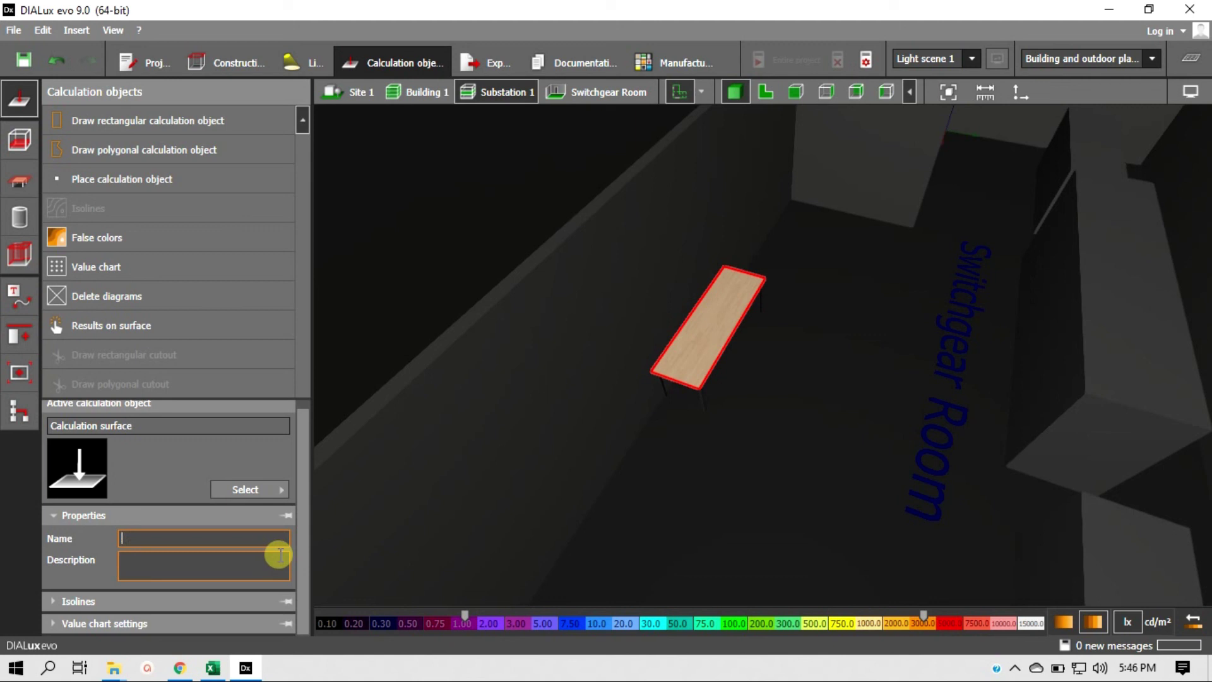
type("HMI Table")
key("BackSpace")
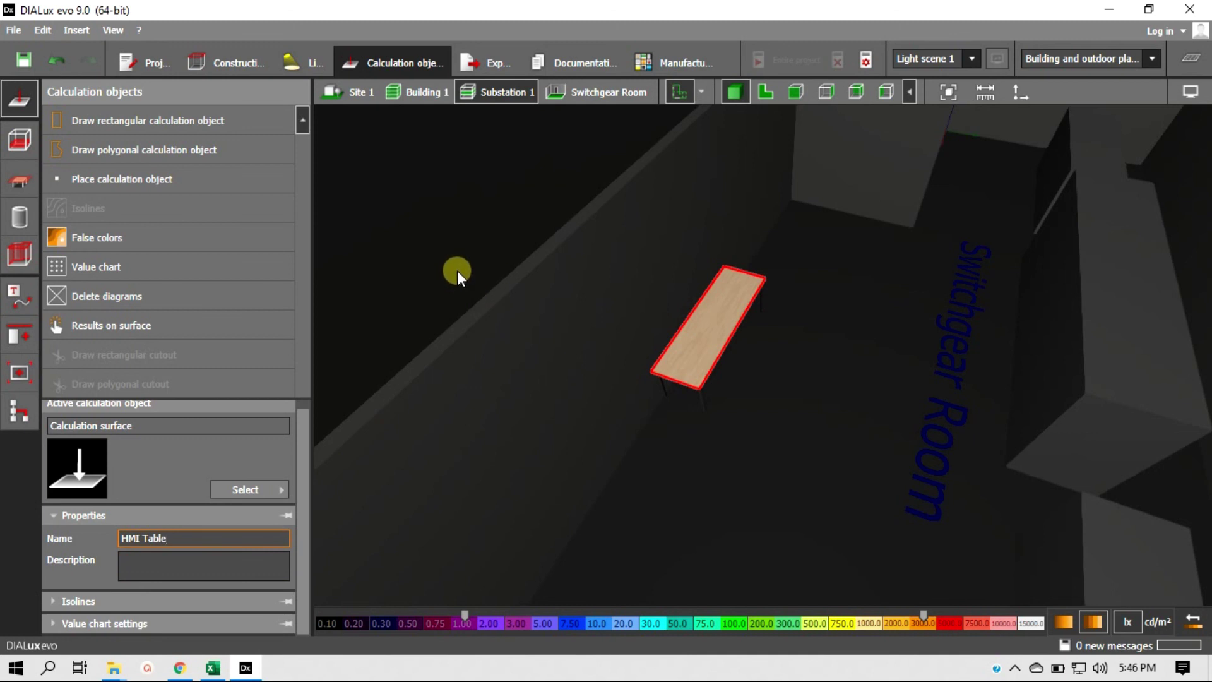
key("BackSpace")
key("BackSpace")
key("BackSpace")
key("BackSpace")
key("BackSpace")
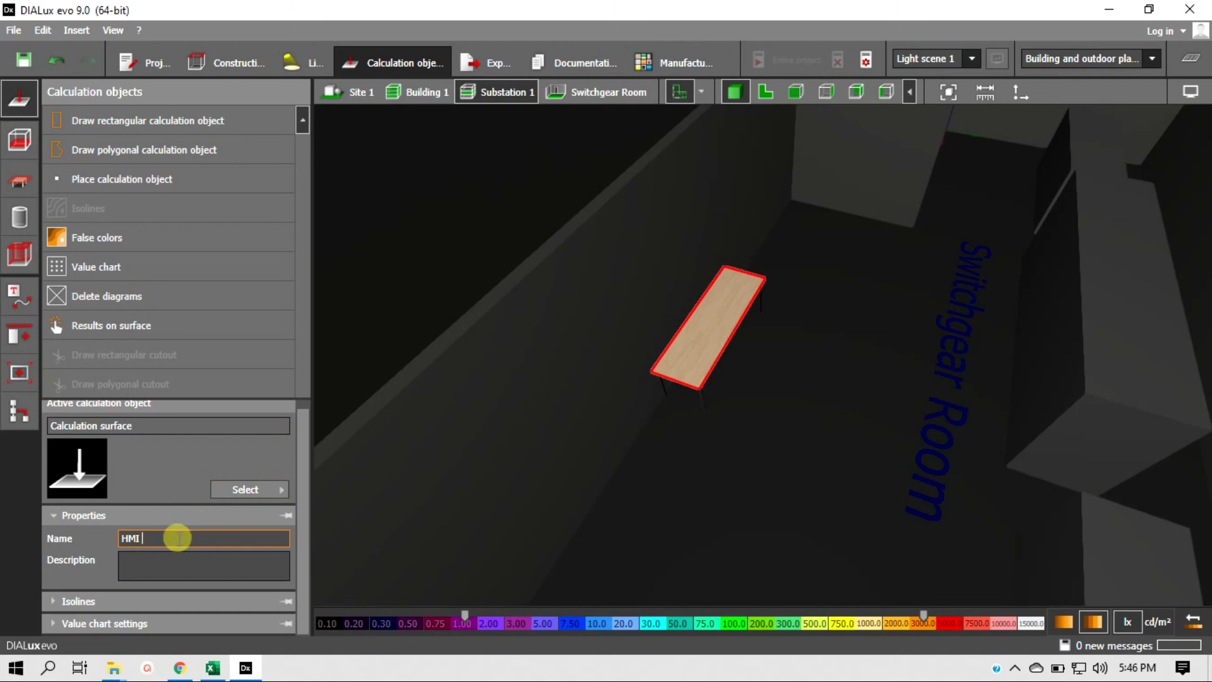
type("Desk")
left_click(89, 603)
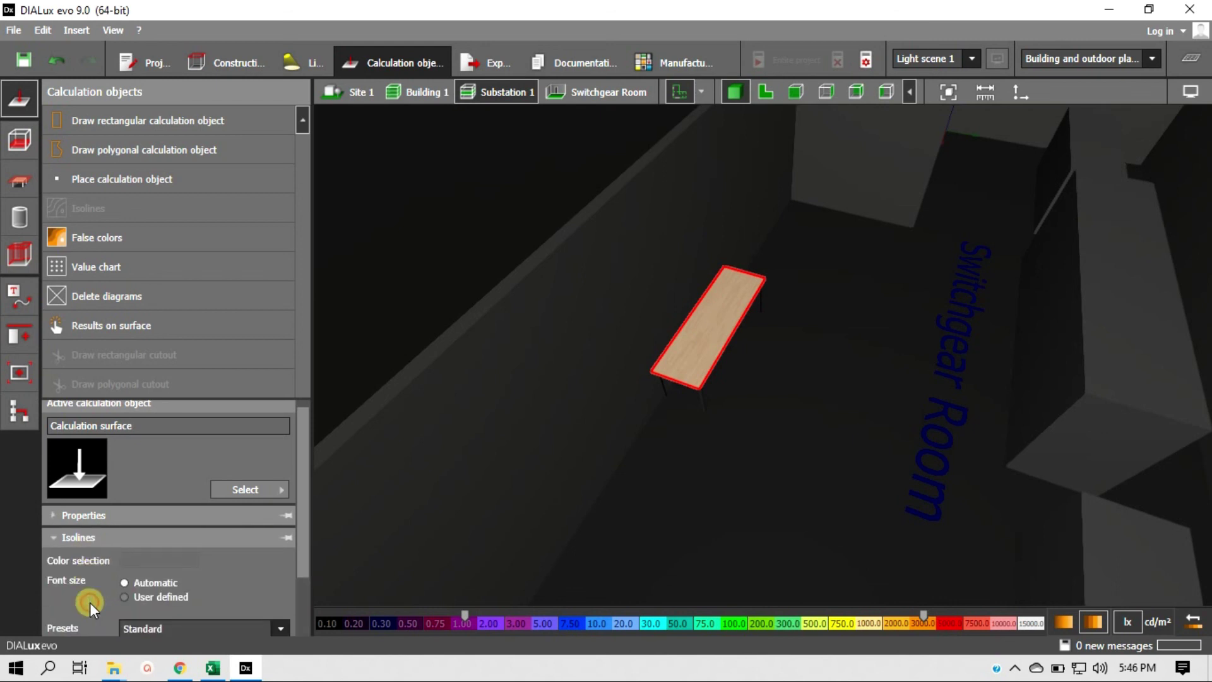
left_click(90, 621)
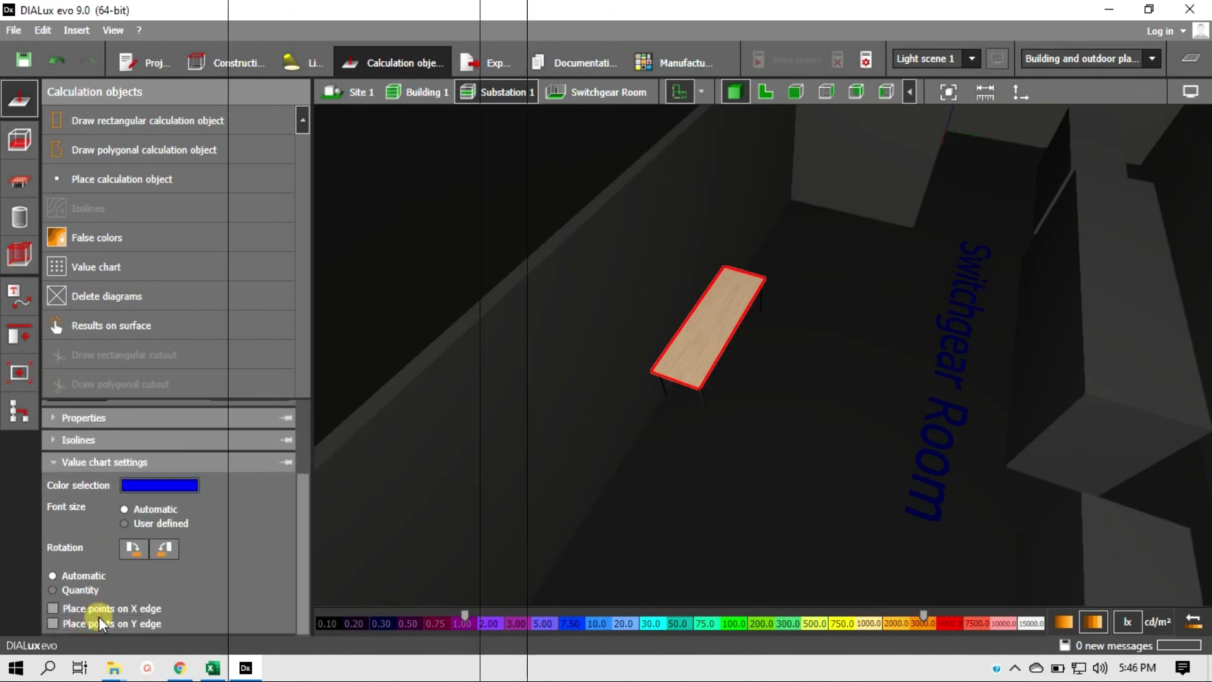
left_click(735, 246)
left_click(743, 255)
key("F2")
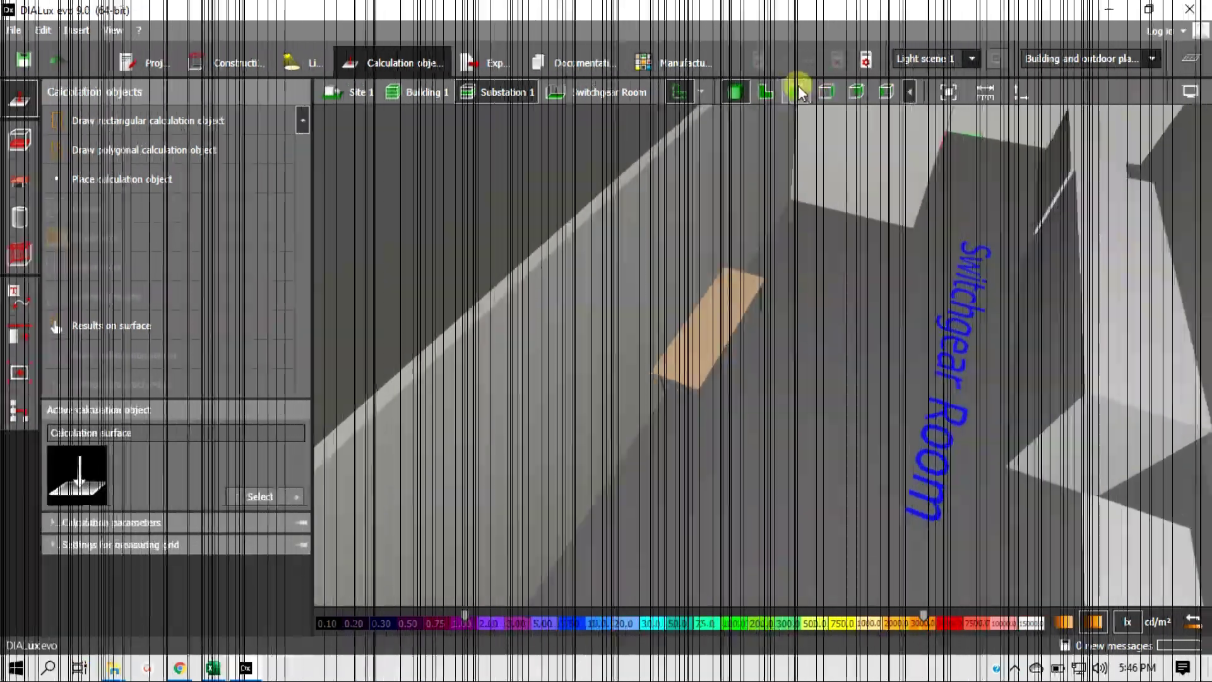